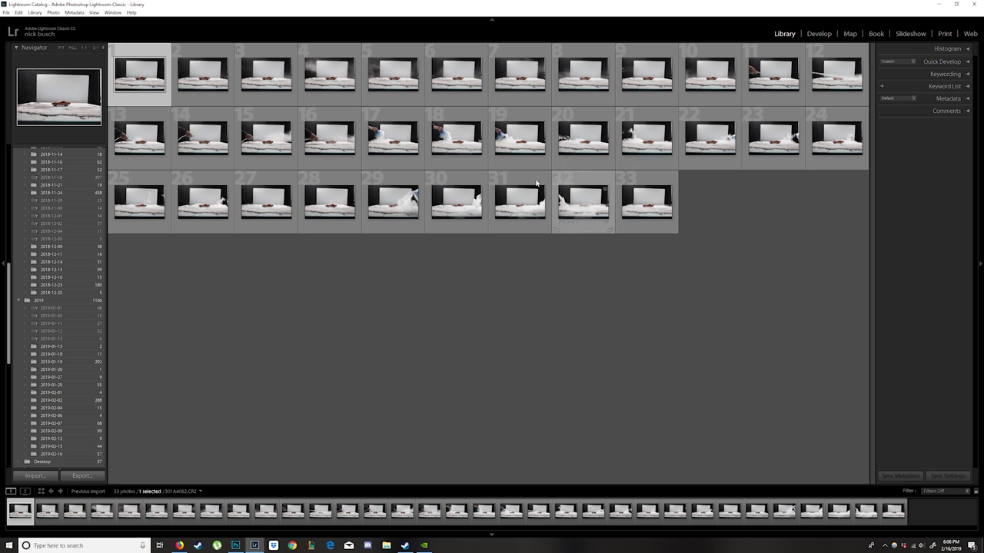
Open the first photo in the Develop module and examine the toy car's sharpness at 1:1 zoom
{"action": "left_click", "coordinate": [818, 34]}
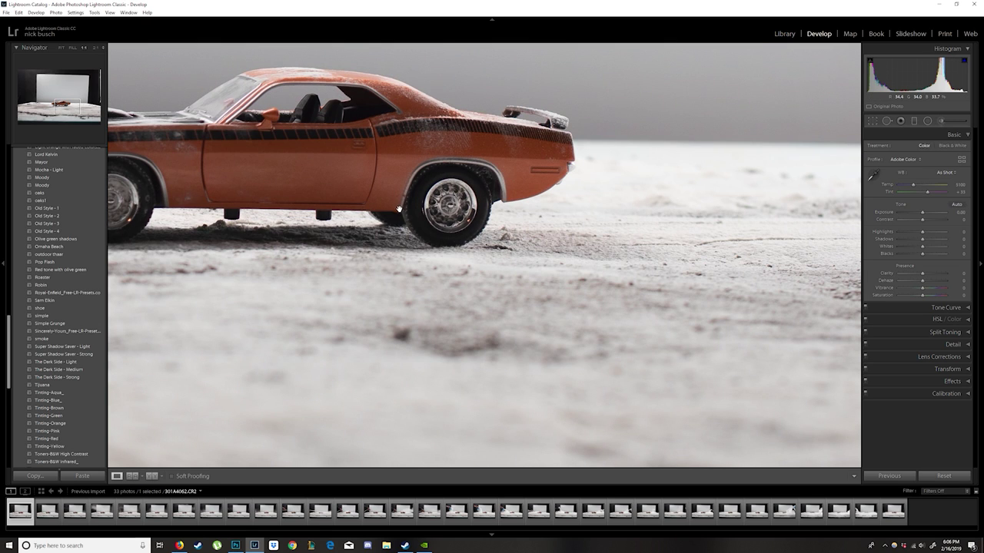
{"action": "left_click", "coordinate": [399, 208]}
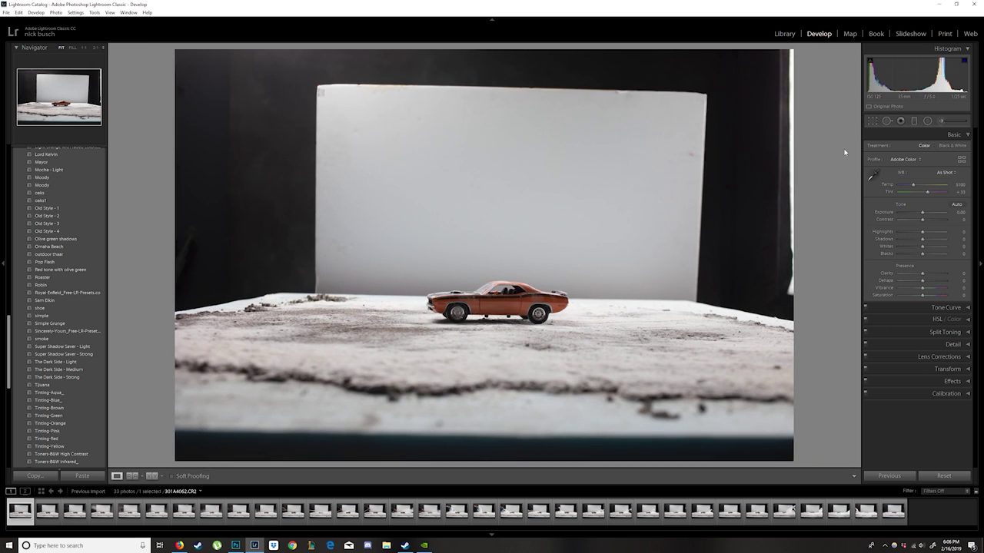
{"action": "left_click", "coordinate": [616, 225]}
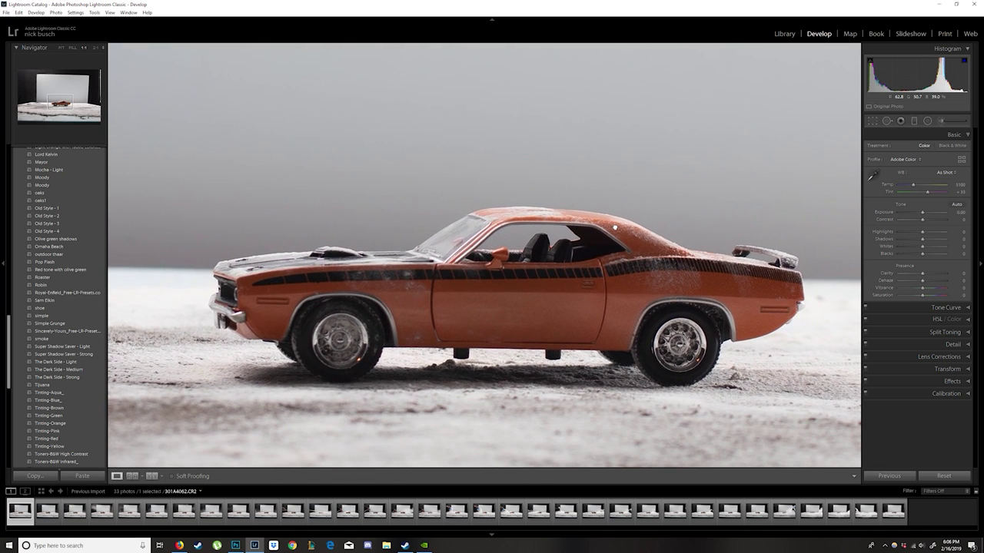
{"action": "left_click", "coordinate": [578, 258]}
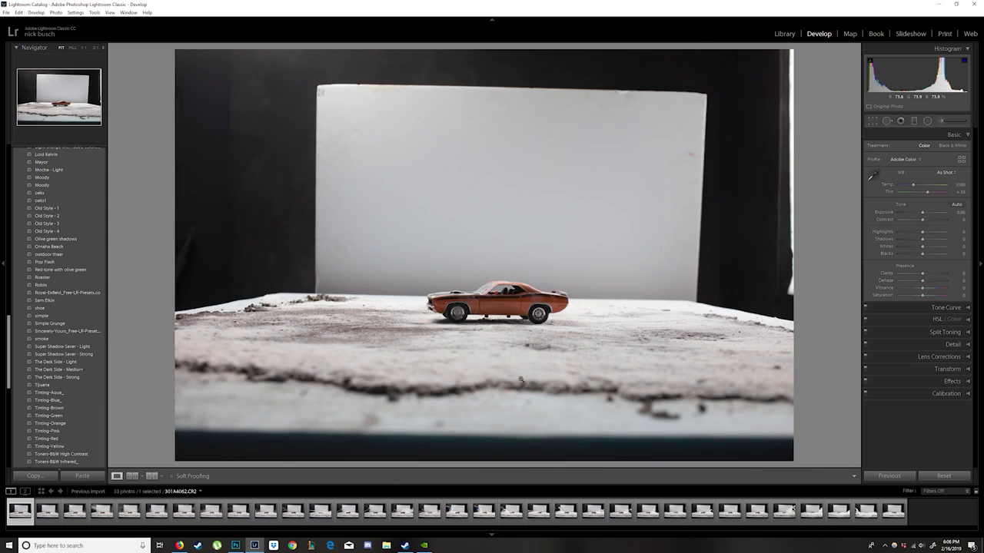
{"action": "left_click", "coordinate": [519, 343]}
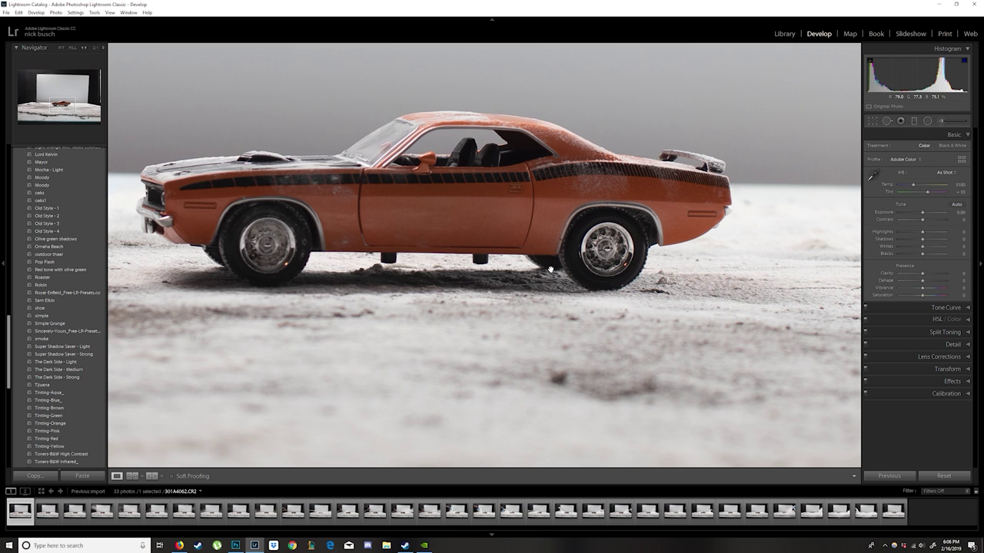
{"action": "left_click", "coordinate": [485, 222]}
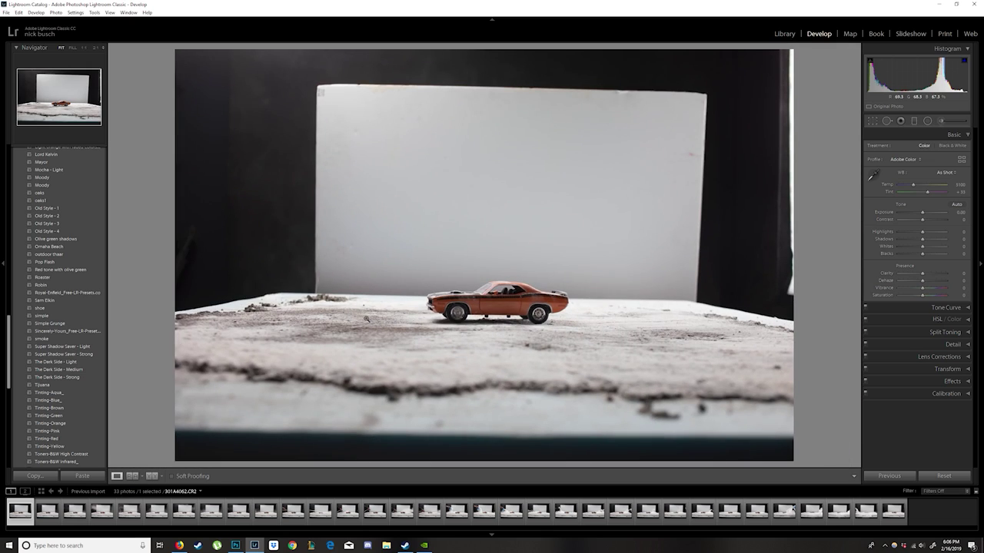
Browse the following frames through to the sixth photo, 301A4067, comparing the haze around the backdrop
{"action": "key", "text": "Right"}
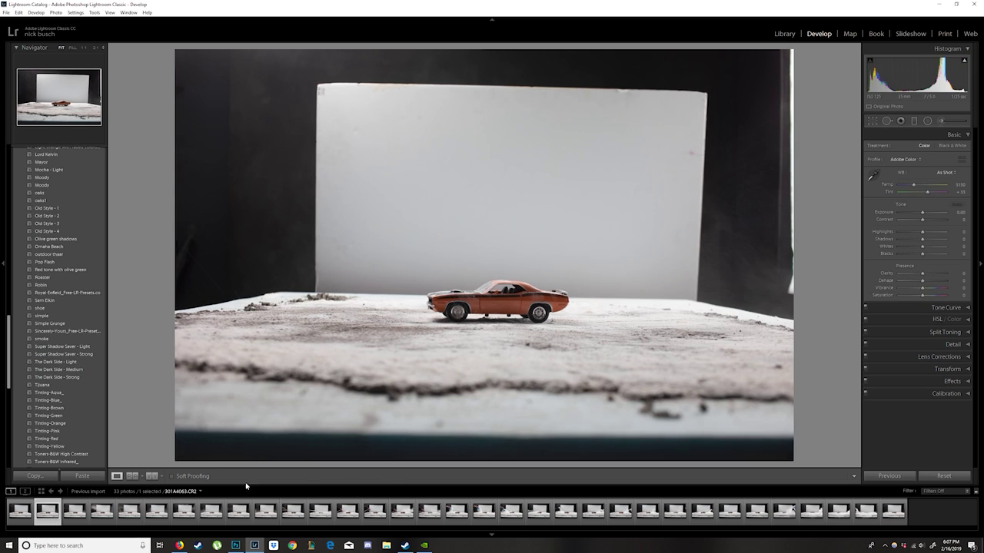
{"action": "key", "text": "Right"}
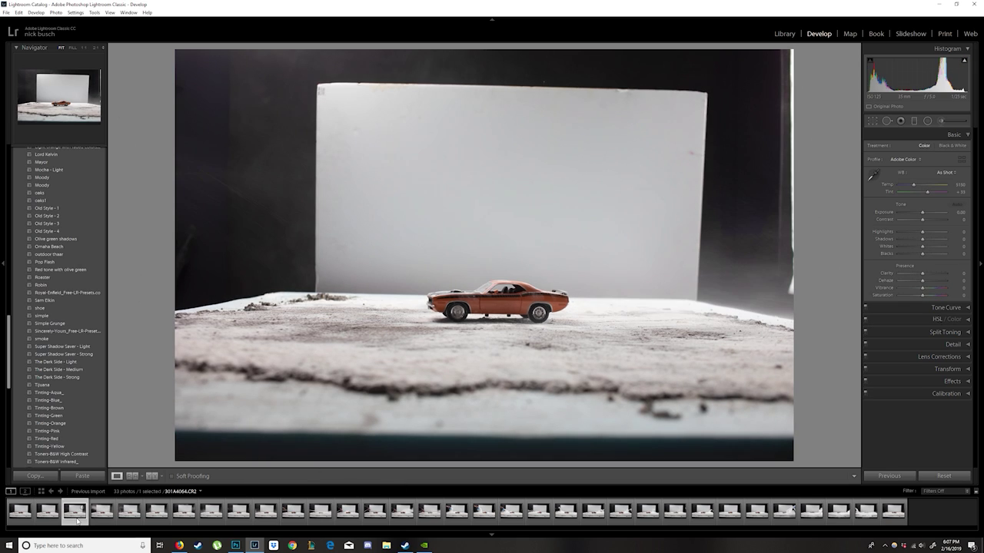
{"action": "key", "text": "Right"}
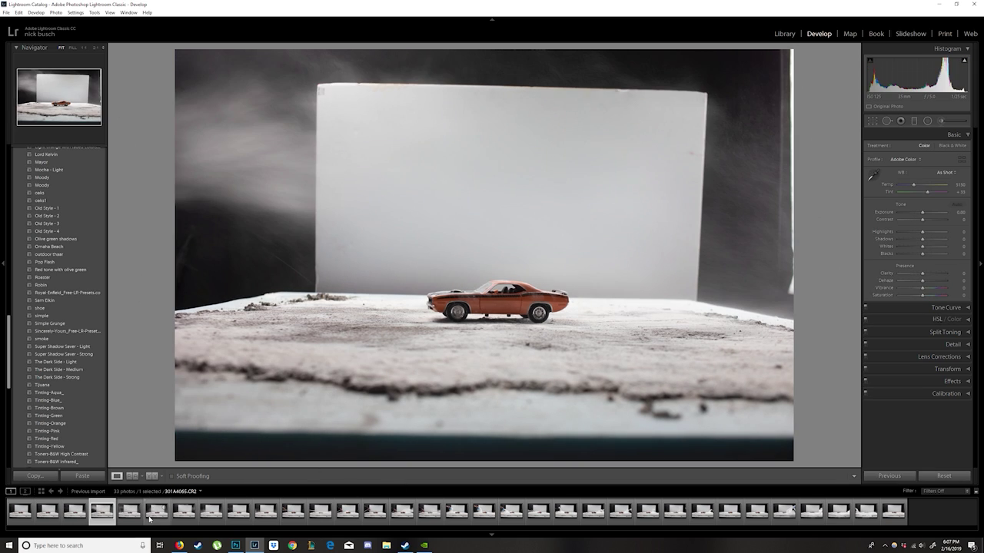
{"action": "left_click", "coordinate": [150, 520]}
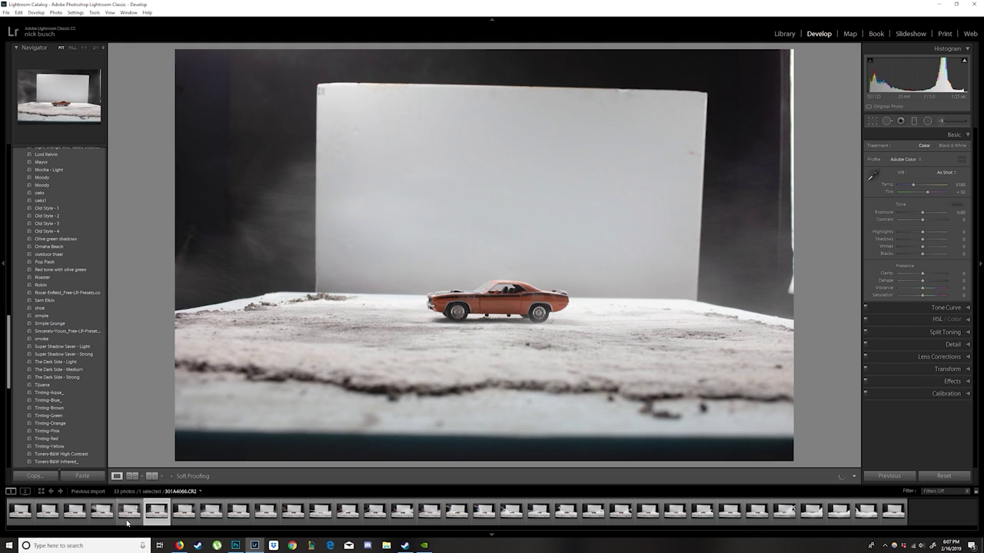
Examine the car and the backdrop on both sides of it in photo 301A4067 at 1:1 zoom
{"action": "left_click", "coordinate": [267, 232]}
{"action": "left_click_drag", "start_coordinate": [422, 315], "coordinate": [90, 233]}
{"action": "left_click_drag", "start_coordinate": [573, 335], "coordinate": [300, 248]}
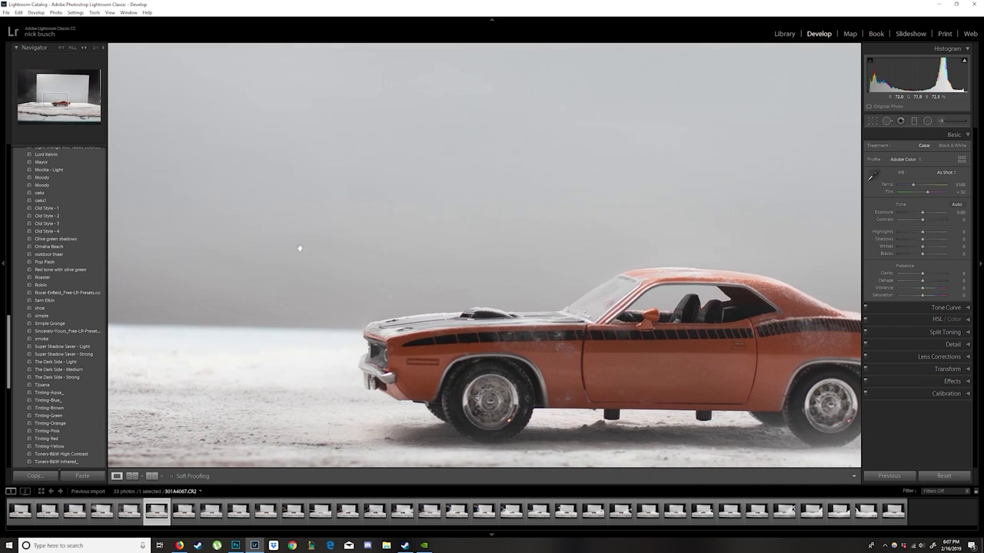
{"action": "left_click", "coordinate": [496, 252]}
{"action": "left_click", "coordinate": [496, 250]}
{"action": "left_click_drag", "start_coordinate": [775, 285], "coordinate": [351, 251]}
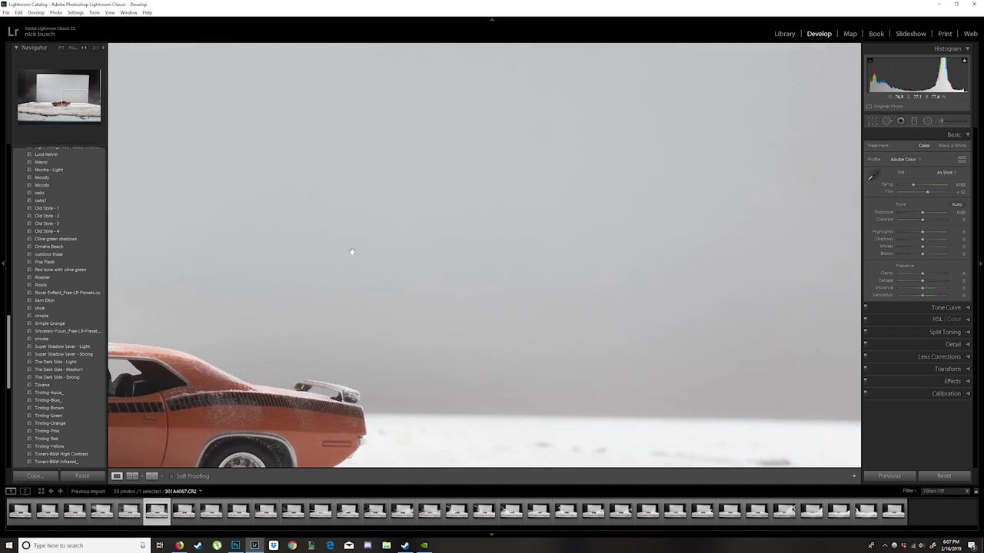
{"action": "left_click_drag", "start_coordinate": [637, 266], "coordinate": [687, 104]}
{"action": "left_click", "coordinate": [694, 149]}
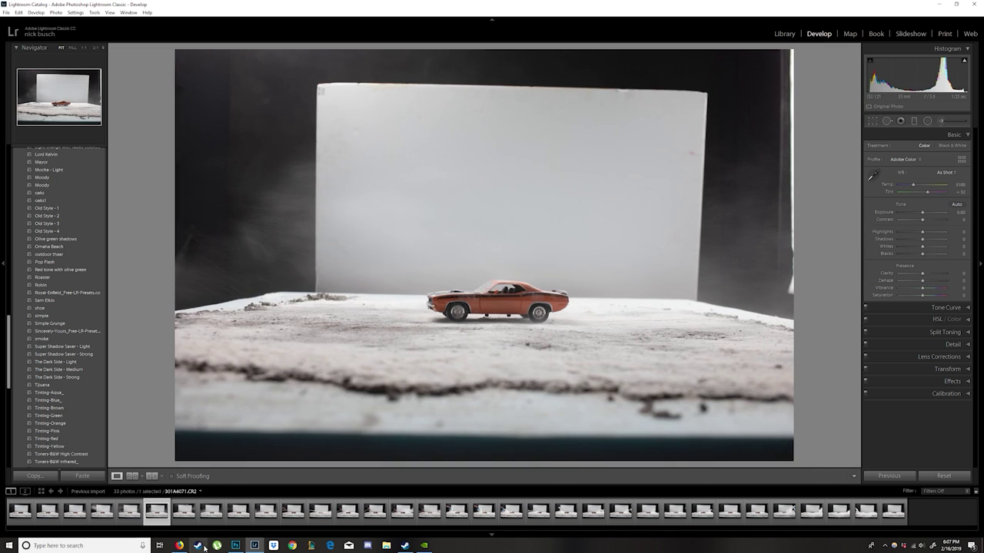
Review the frames from 301A4068 to 301A4071, checking the haze near the car up close
{"action": "left_click", "coordinate": [185, 519]}
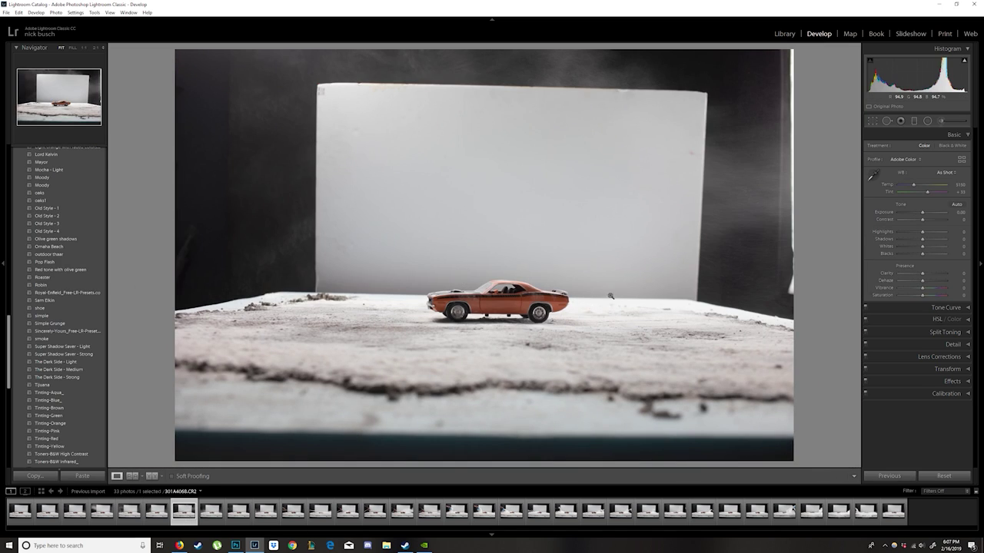
{"action": "left_click_drag", "start_coordinate": [610, 295], "coordinate": [654, 223]}
{"action": "left_click", "coordinate": [207, 515]}
{"action": "left_click", "coordinate": [264, 510]}
{"action": "left_click_drag", "start_coordinate": [471, 269], "coordinate": [306, 269]}
Go on to photo 301A4073 and examine the powder spray blowing over the car at 1:1 zoom
{"action": "left_click", "coordinate": [292, 512]}
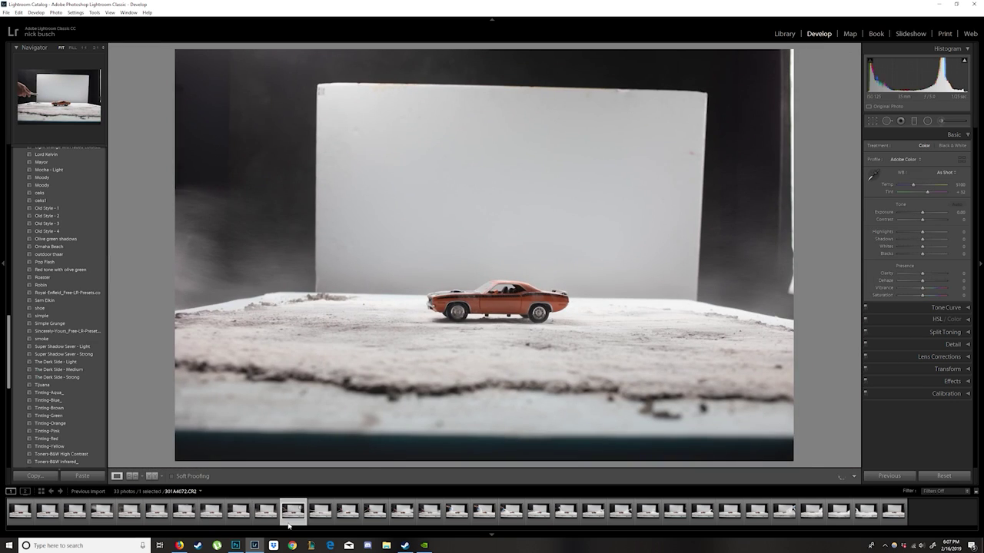
{"action": "left_click", "coordinate": [320, 523]}
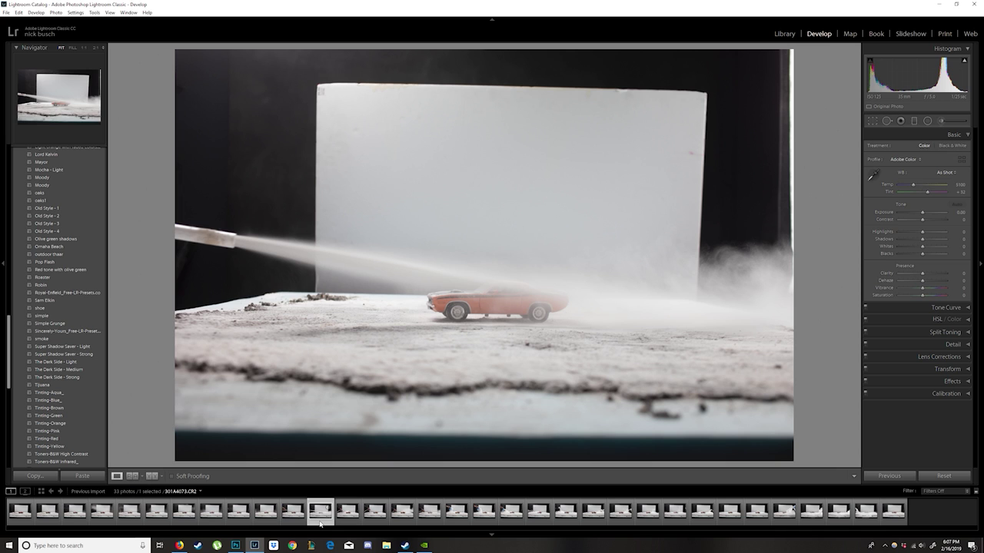
{"action": "left_click", "coordinate": [482, 319]}
{"action": "left_click_drag", "start_coordinate": [659, 285], "coordinate": [336, 319]}
{"action": "left_click_drag", "start_coordinate": [721, 319], "coordinate": [369, 327]}
{"action": "left_click", "coordinate": [562, 325]}
{"action": "left_click", "coordinate": [572, 324]}
{"action": "left_click_drag", "start_coordinate": [738, 283], "coordinate": [271, 308]}
{"action": "mouse_move", "coordinate": [617, 311]}
{"action": "left_mouse_down"}
{"action": "mouse_move", "coordinate": [366, 340]}
{"action": "mouse_move", "coordinate": [430, 317]}
{"action": "mouse_move", "coordinate": [439, 292]}
{"action": "mouse_move", "coordinate": [389, 297]}
{"action": "left_mouse_up"}
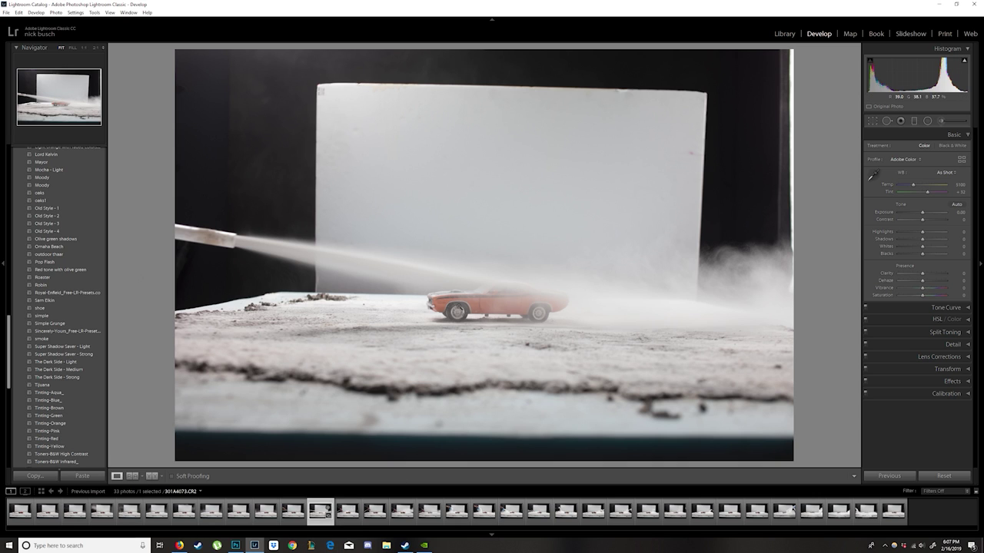
{"action": "left_click_drag", "start_coordinate": [458, 306], "coordinate": [302, 343]}
Go back through 301A4072 to 301A4071 and check the unobscured car in that frame
{"action": "left_click", "coordinate": [293, 511]}
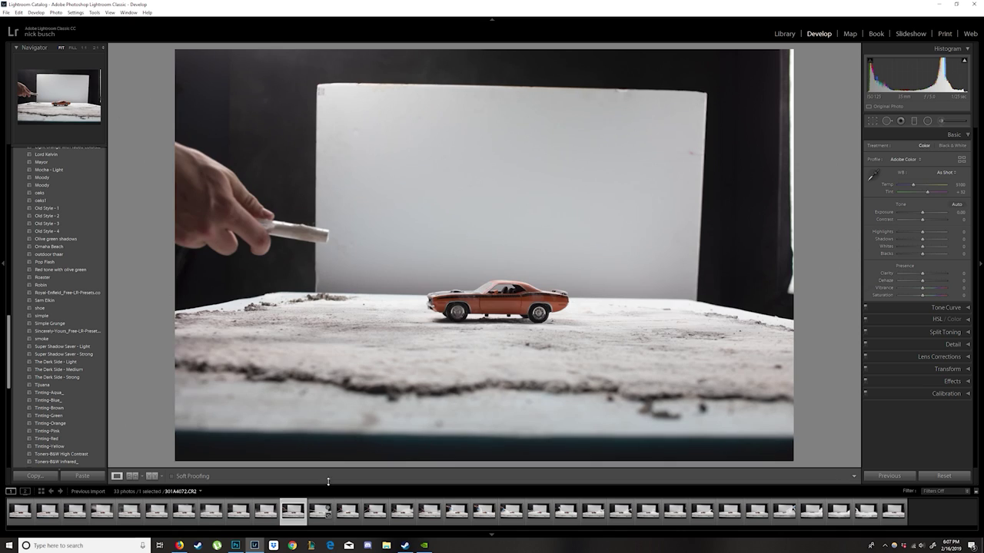
{"action": "left_click", "coordinate": [263, 516]}
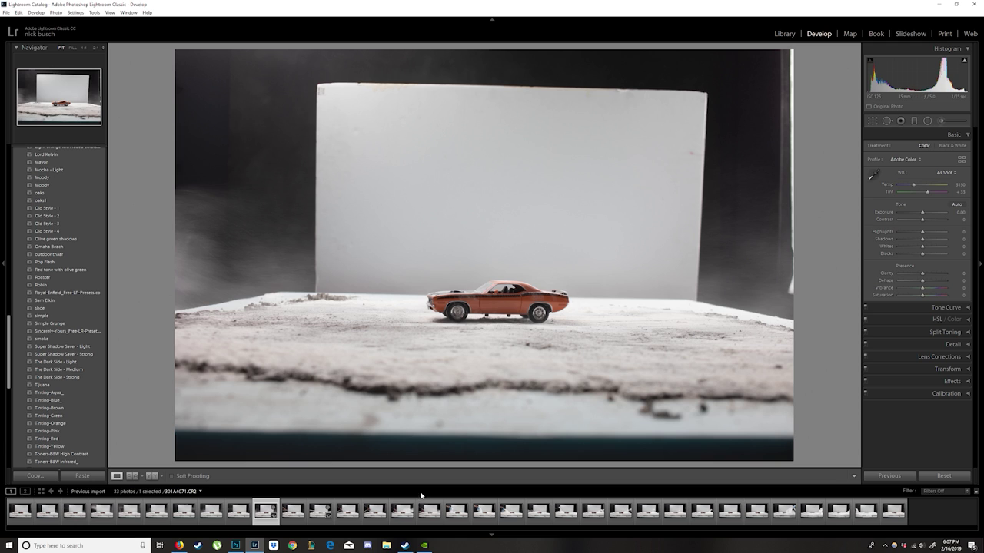
{"action": "left_click_drag", "start_coordinate": [465, 291], "coordinate": [450, 259]}
Browse the frames after the spray shot and open 301A4079, where fog pours from the blue jug
{"action": "left_click", "coordinate": [347, 510]}
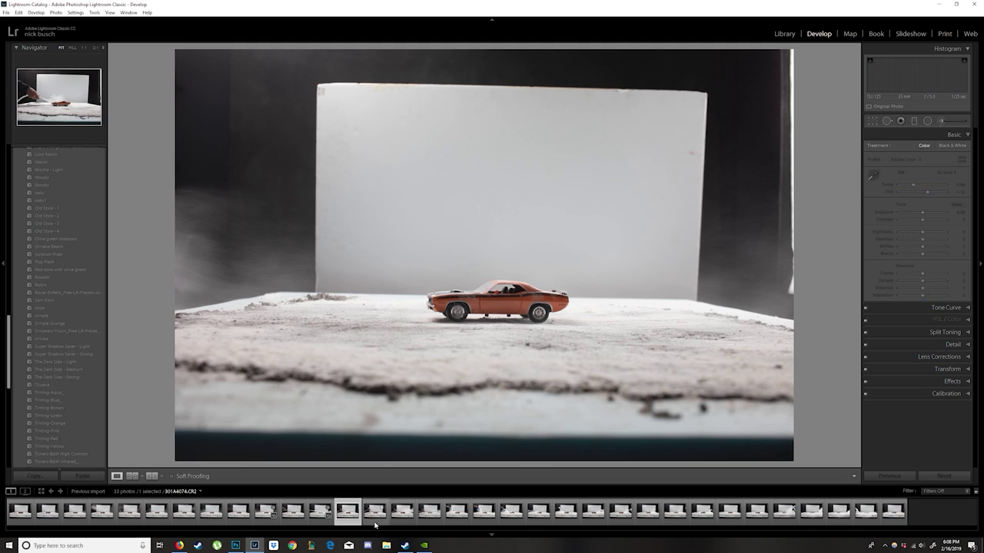
{"action": "left_click", "coordinate": [376, 513]}
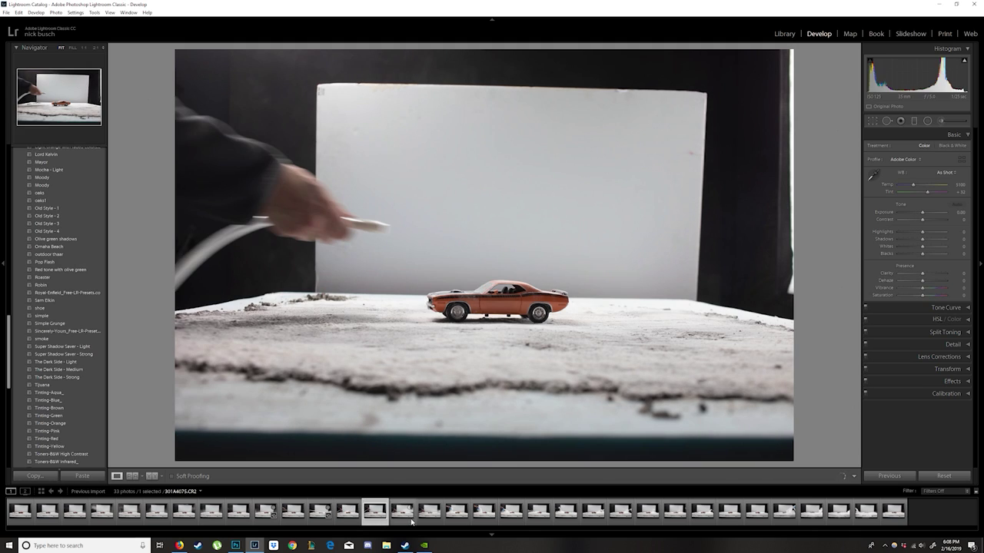
{"action": "left_click", "coordinate": [403, 513]}
{"action": "left_click", "coordinate": [537, 516]}
{"action": "left_click", "coordinate": [508, 523]}
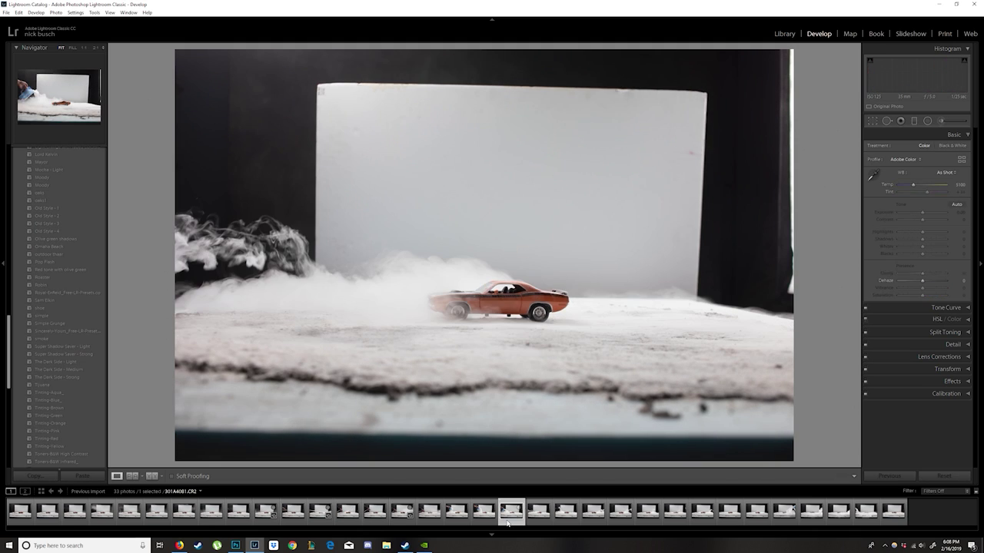
{"action": "left_click", "coordinate": [485, 518]}
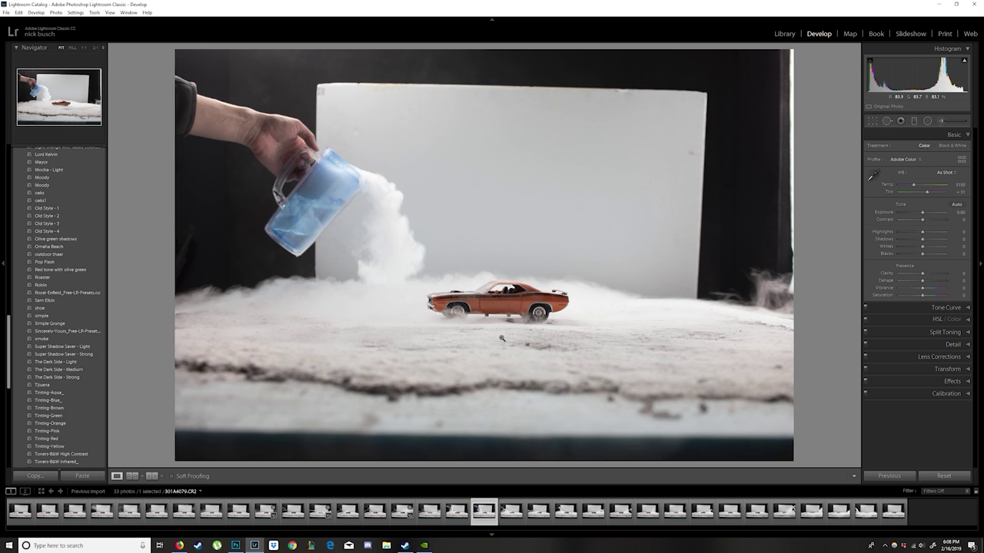
Examine the fog around the car's body and wheels in photo 301A4079 at 1:1 zoom
{"action": "left_click", "coordinate": [507, 315]}
{"action": "left_click_drag", "start_coordinate": [509, 316], "coordinate": [607, 320]}
{"action": "left_click", "coordinate": [606, 319]}
{"action": "left_click", "coordinate": [529, 308]}
{"action": "left_click_drag", "start_coordinate": [529, 308], "coordinate": [613, 409]}
{"action": "left_click", "coordinate": [613, 407]}
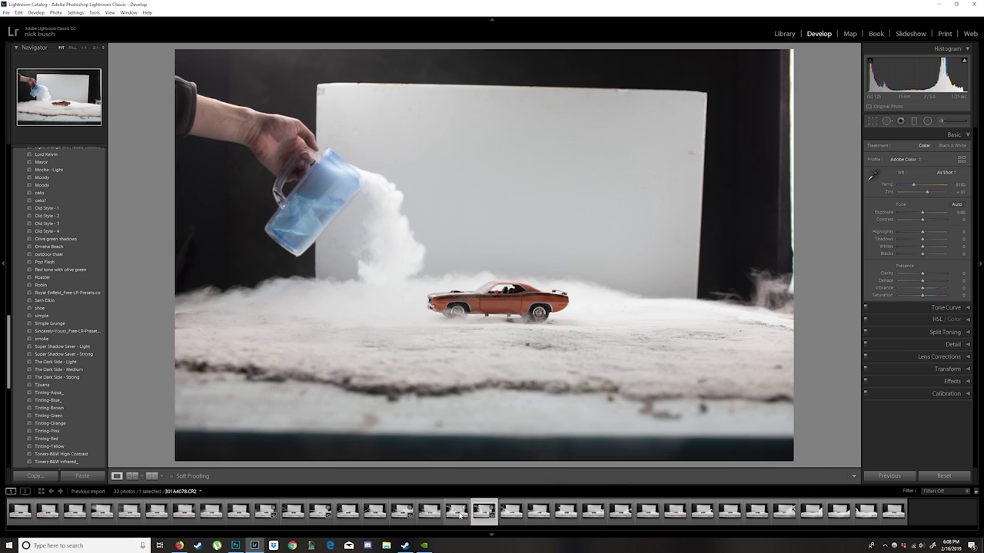
Compare the neighbouring jug-pouring frames with the last two photos of the series, ending on 301A4093
{"action": "left_click", "coordinate": [459, 513]}
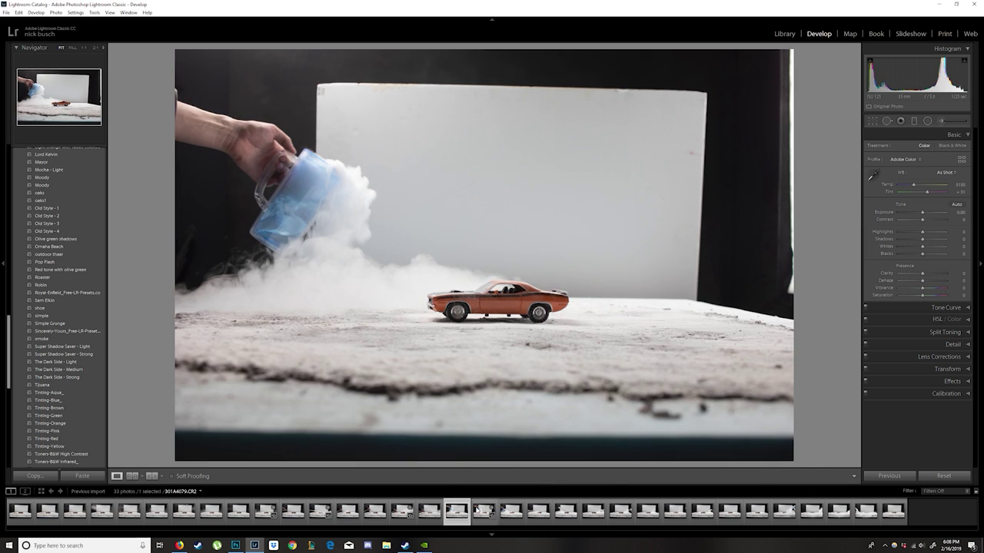
{"action": "left_click", "coordinate": [511, 511]}
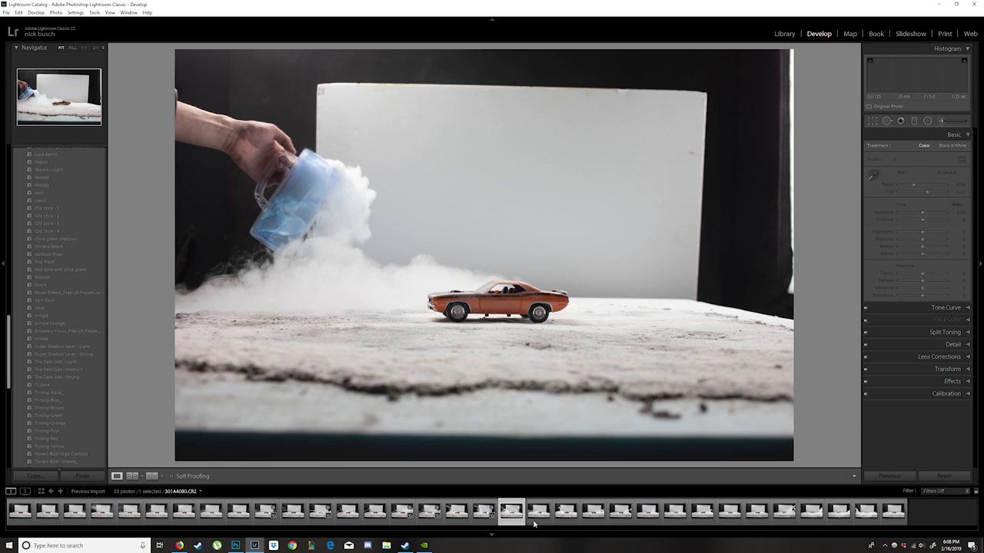
{"action": "left_click", "coordinate": [537, 521]}
{"action": "left_click", "coordinate": [898, 521]}
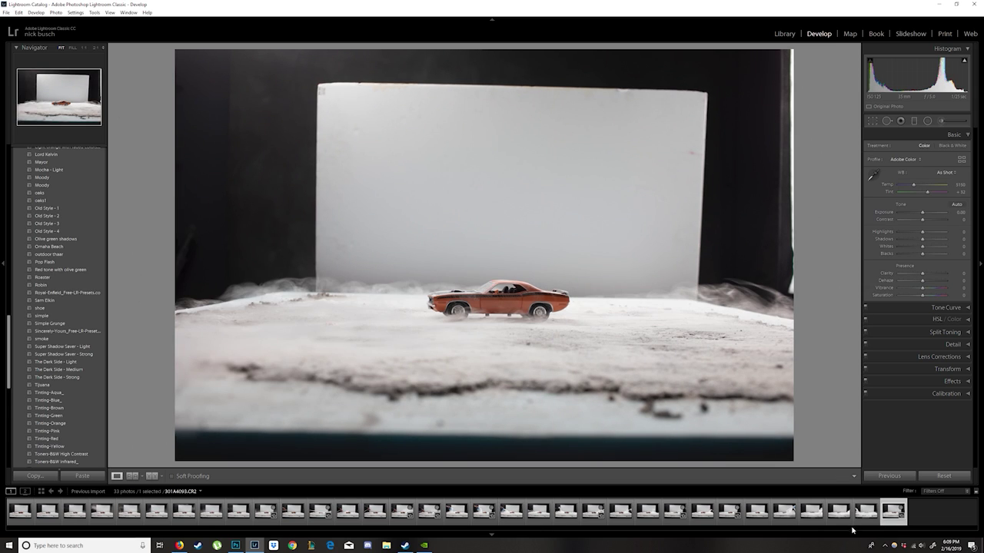
{"action": "left_click", "coordinate": [865, 523]}
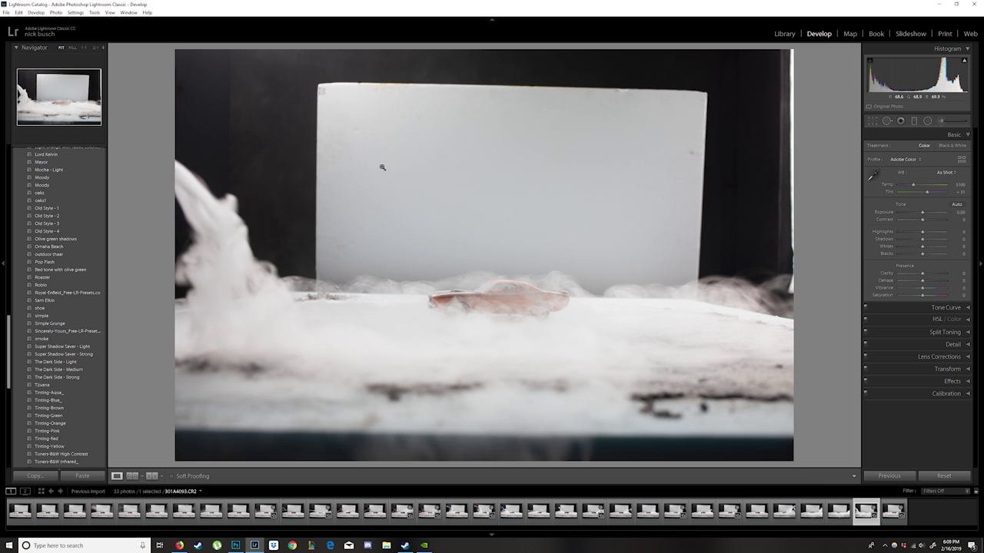
Return to photo 301A4071 and examine the dark area beside the backdrop and the car at 1:1 zoom
{"action": "left_click", "coordinate": [265, 510]}
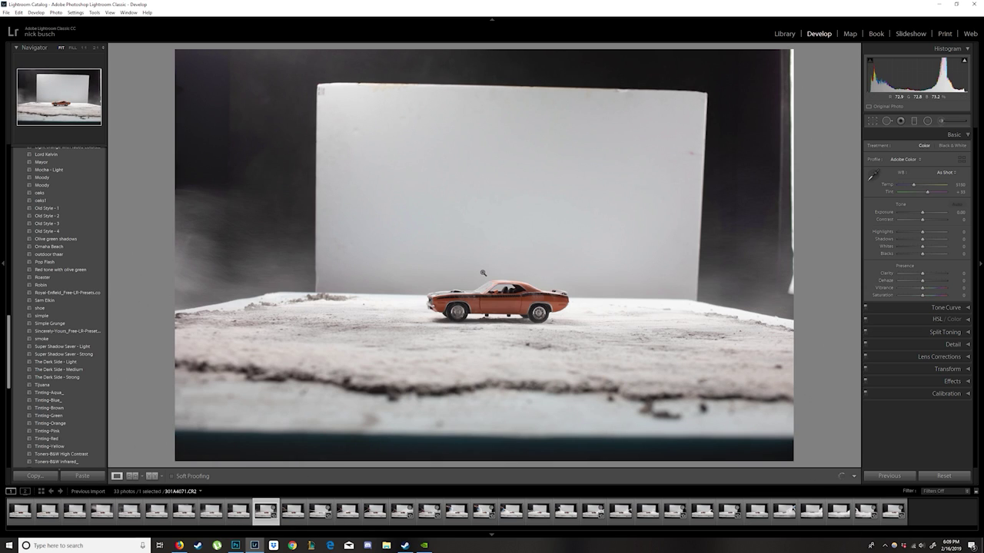
{"action": "left_click_drag", "start_coordinate": [457, 280], "coordinate": [503, 284]}
{"action": "left_click_drag", "start_coordinate": [376, 233], "coordinate": [329, 271]}
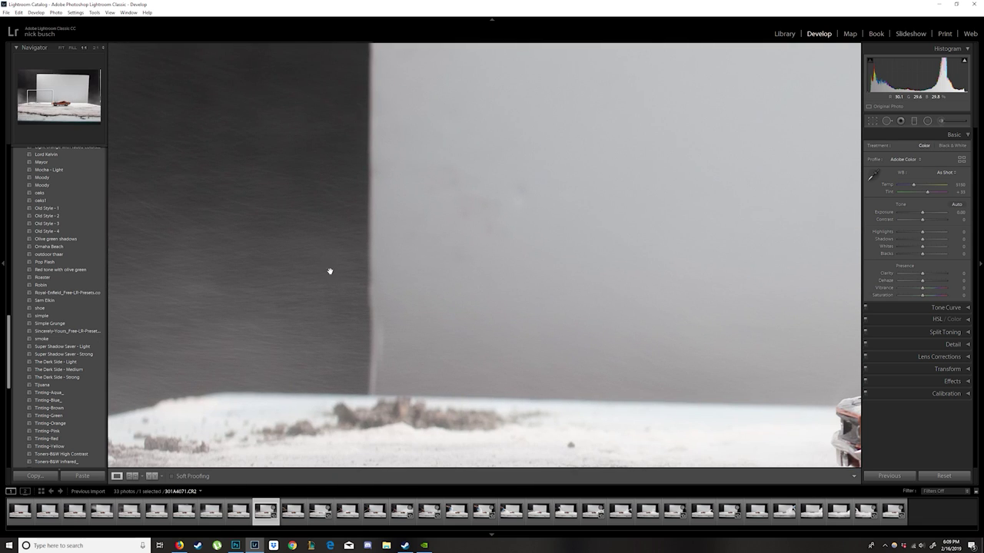
{"action": "left_click", "coordinate": [475, 291]}
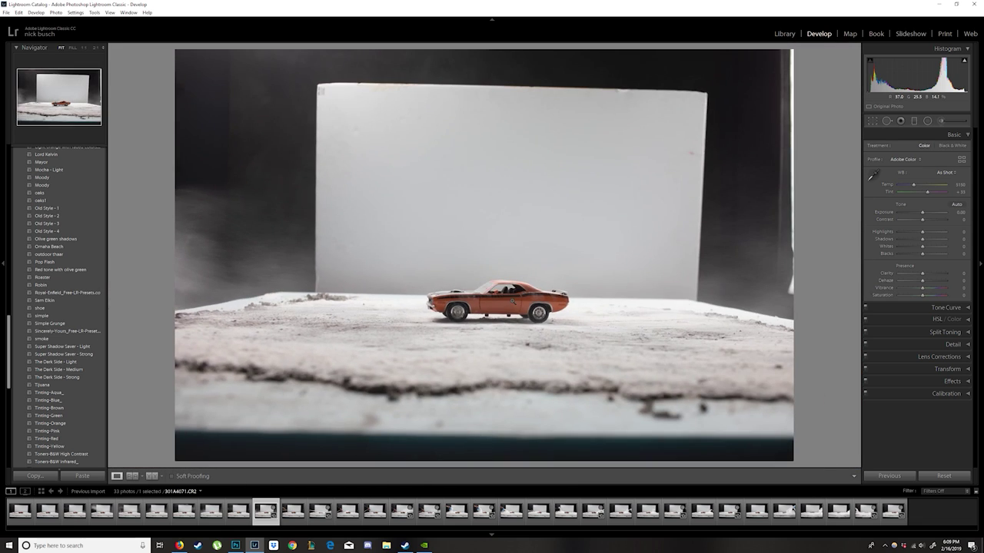
{"action": "left_click", "coordinate": [533, 292]}
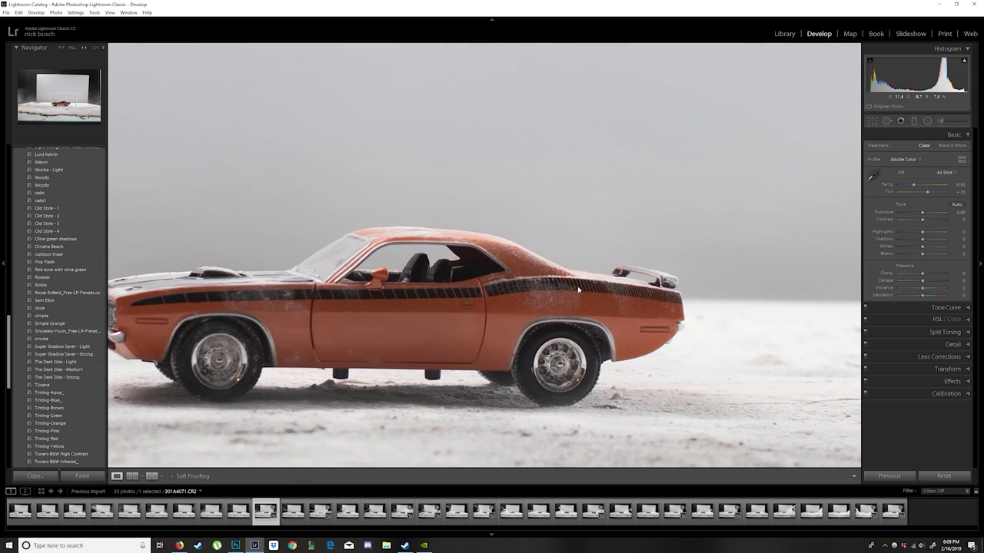
{"action": "left_click", "coordinate": [579, 288]}
Select the range of three photos from 301A4071 through 301A4073, with 301A4071 as the active one
{"action": "left_click", "coordinate": [326, 514]}
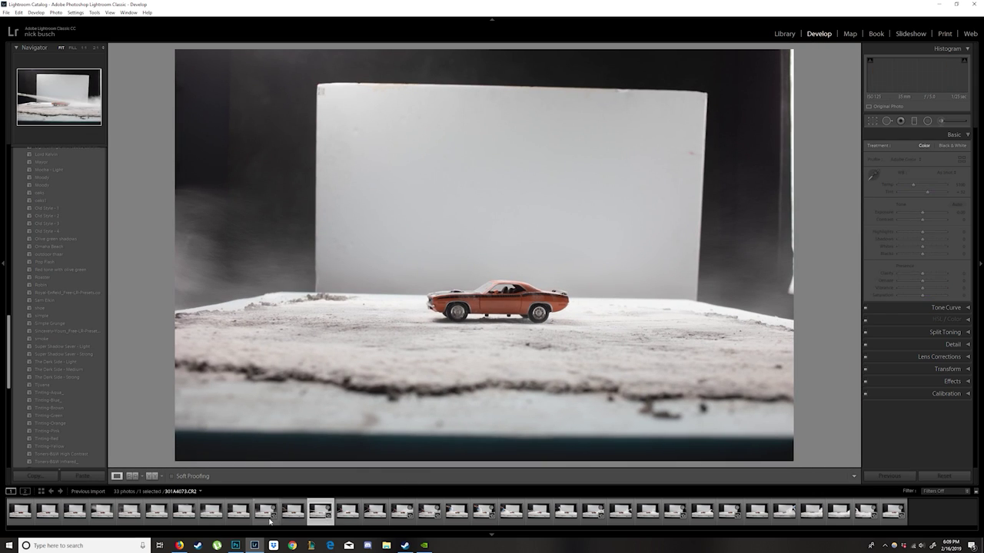
{"action": "left_click", "coordinate": [269, 516]}
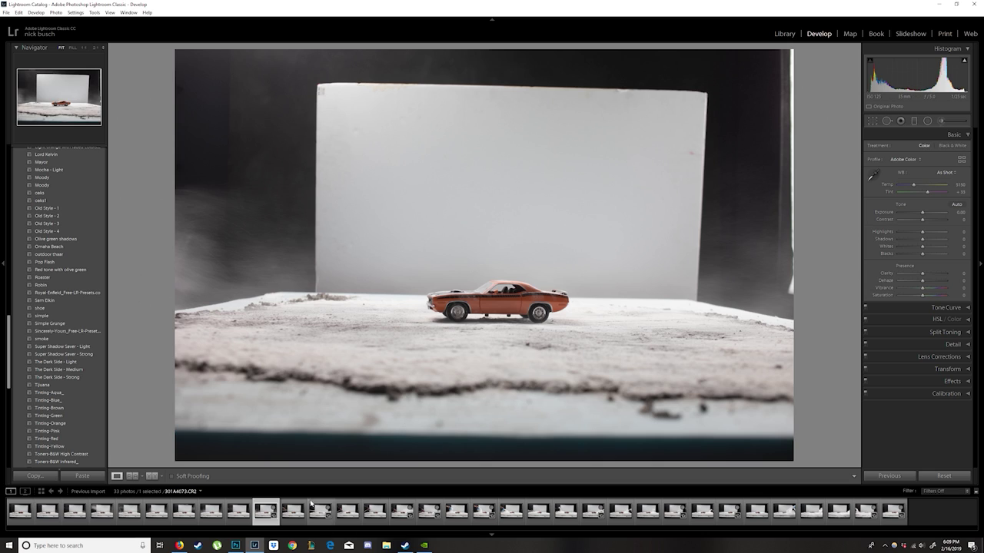
{"action": "left_click", "coordinate": [322, 523], "text": "shift"}
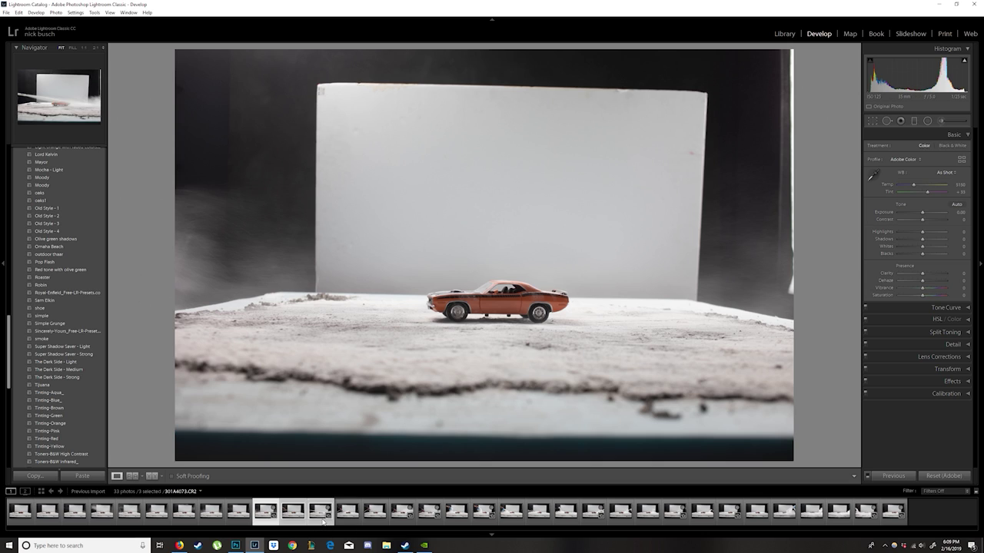
Extend the selection to ten photos: 301A4071, 4073, 4076, 4077, 4079, 4083, 4086, 4088, 4093 and 4094, leaving out 301A4072
{"action": "left_click", "coordinate": [292, 523]}
{"action": "left_click", "coordinate": [274, 522]}
{"action": "left_click", "coordinate": [330, 524], "text": "ctrl"}
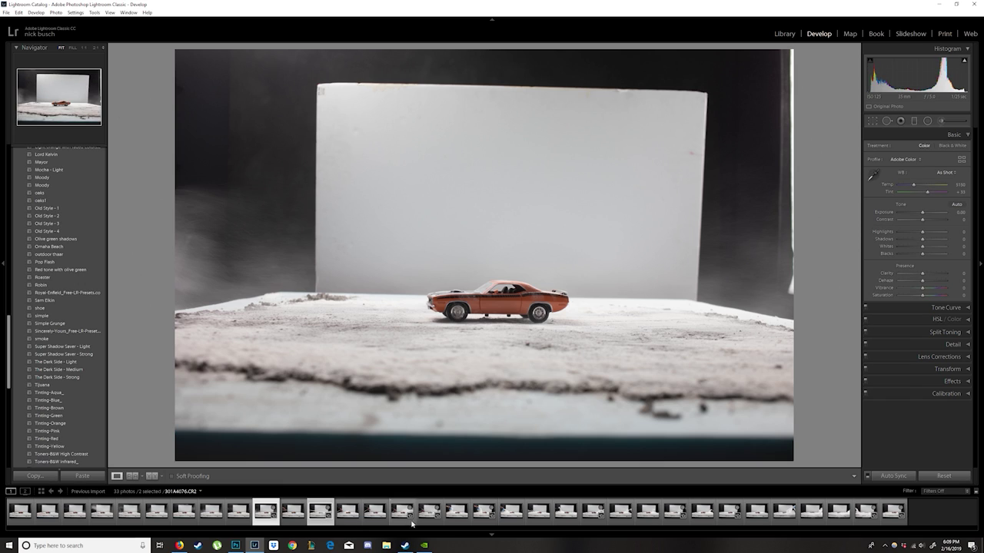
{"action": "left_click", "coordinate": [410, 524], "text": "ctrl"}
{"action": "left_click", "coordinate": [435, 524], "text": "ctrl"}
{"action": "left_click", "coordinate": [477, 517], "text": "ctrl"}
{"action": "left_click", "coordinate": [593, 516], "text": "ctrl"}
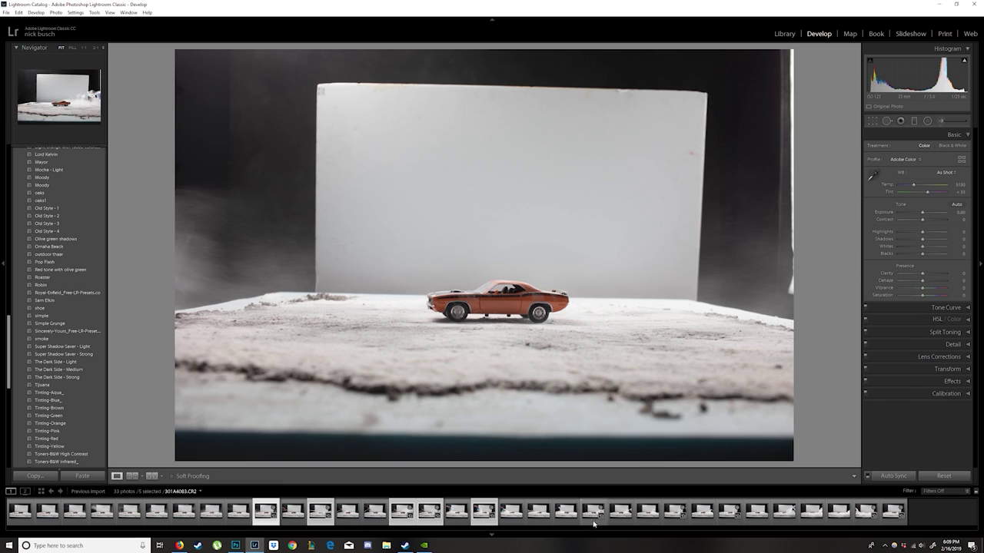
{"action": "left_click", "coordinate": [674, 517], "text": "ctrl"}
{"action": "left_click", "coordinate": [726, 516], "text": "ctrl"}
{"action": "left_click", "coordinate": [866, 516], "text": "ctrl"}
{"action": "left_click", "coordinate": [893, 516], "text": "ctrl"}
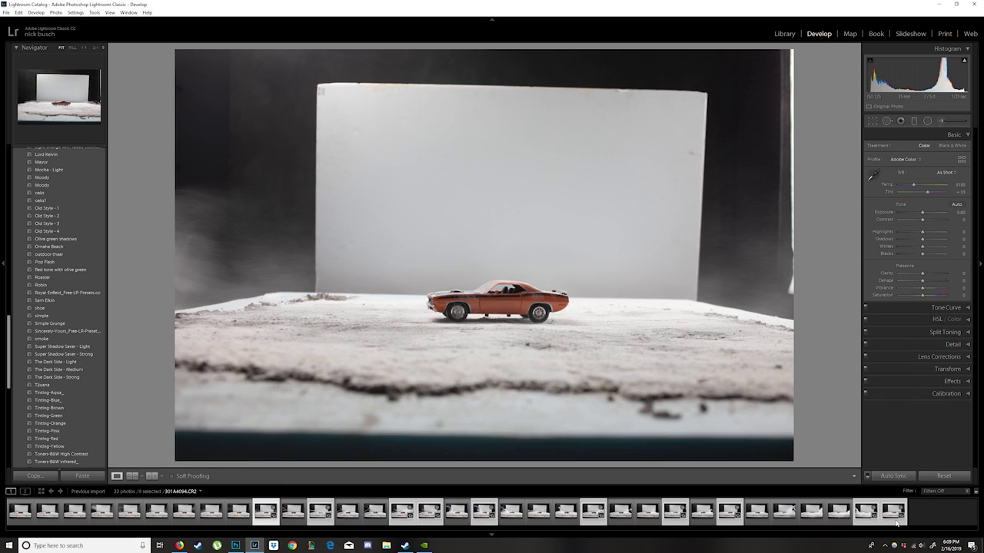
Open the ten selected photos as layers of a single document in Photoshop
{"action": "right_click", "coordinate": [894, 523]}
{"action": "mouse_move", "coordinate": [898, 349]}
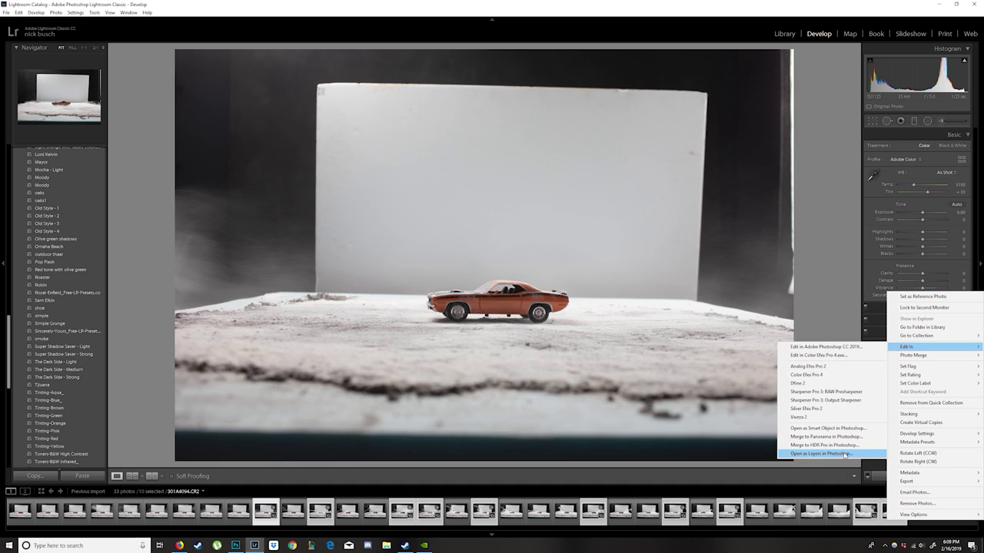
{"action": "left_click", "coordinate": [821, 454]}
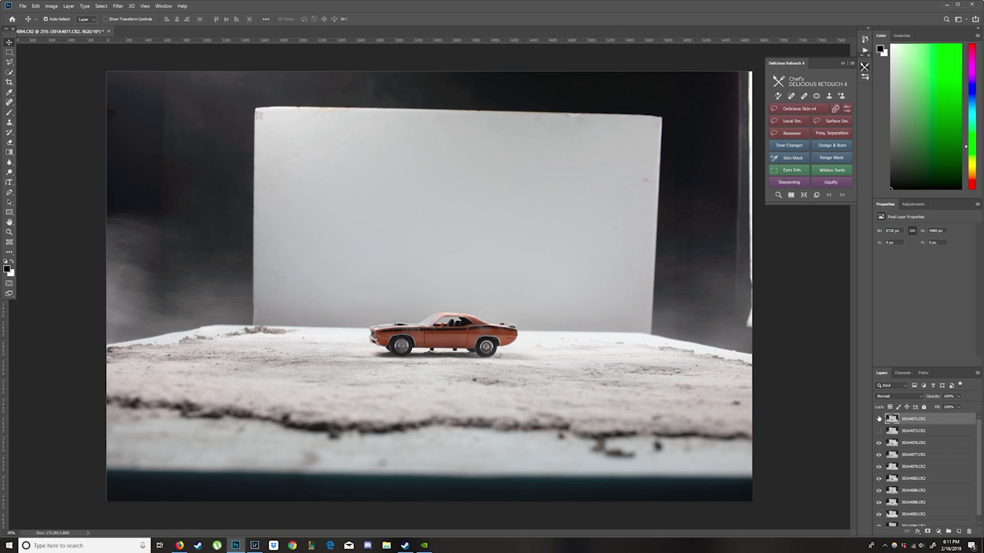
Compare the clean car layer 301A4071 with the smoke layer 301A4073 by switching their visibility, leaving both shown
{"action": "left_click", "coordinate": [879, 418]}
{"action": "left_click", "coordinate": [878, 431]}
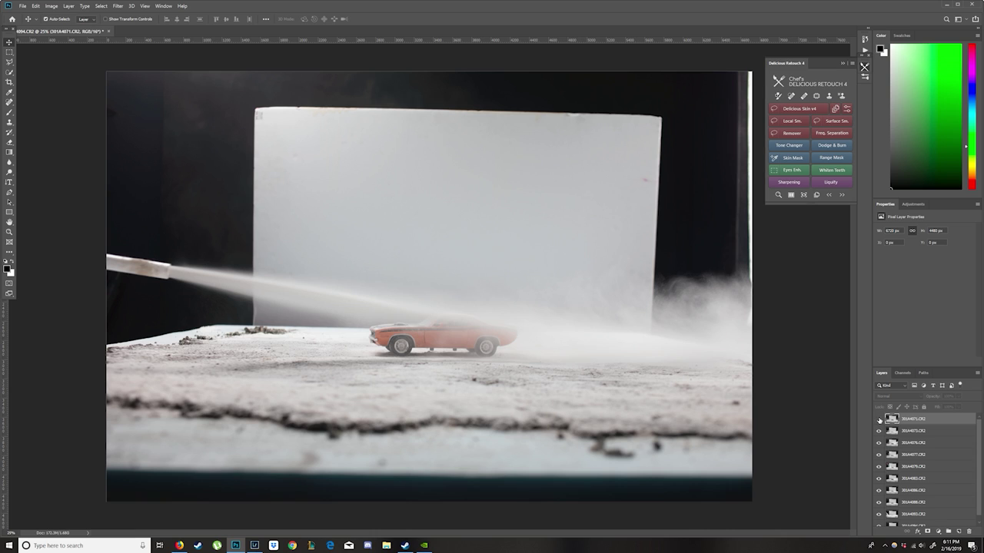
{"action": "left_click", "coordinate": [879, 420]}
{"action": "left_click", "coordinate": [880, 420]}
{"action": "left_click", "coordinate": [879, 419]}
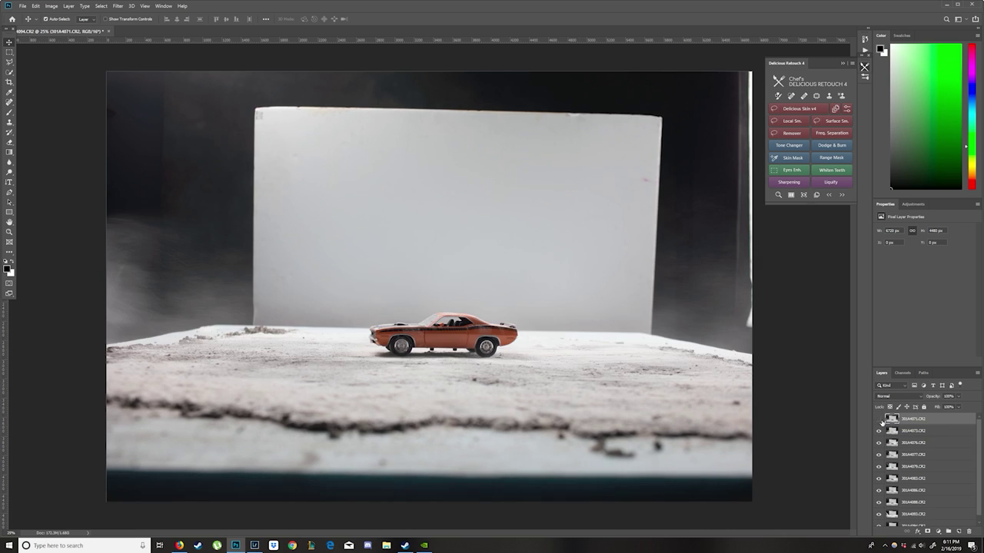
{"action": "left_click", "coordinate": [879, 419]}
{"action": "left_click", "coordinate": [879, 419]}
Add a layer mask to 301A4071 and brush black at 7% flow over the dark area beside the backdrop, behind the car
{"action": "left_click", "coordinate": [927, 531]}
{"action": "key", "text": "b"}
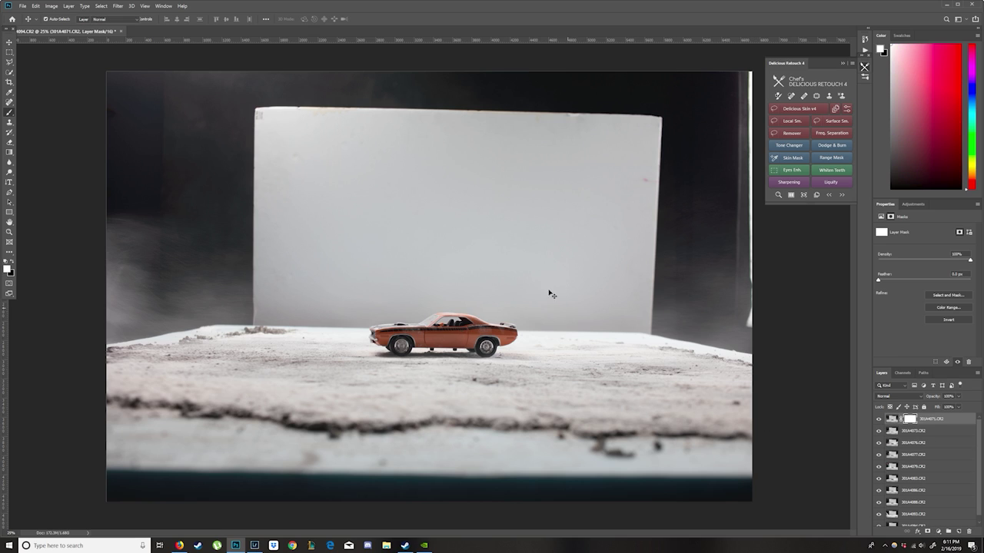
{"action": "left_click", "coordinate": [13, 263]}
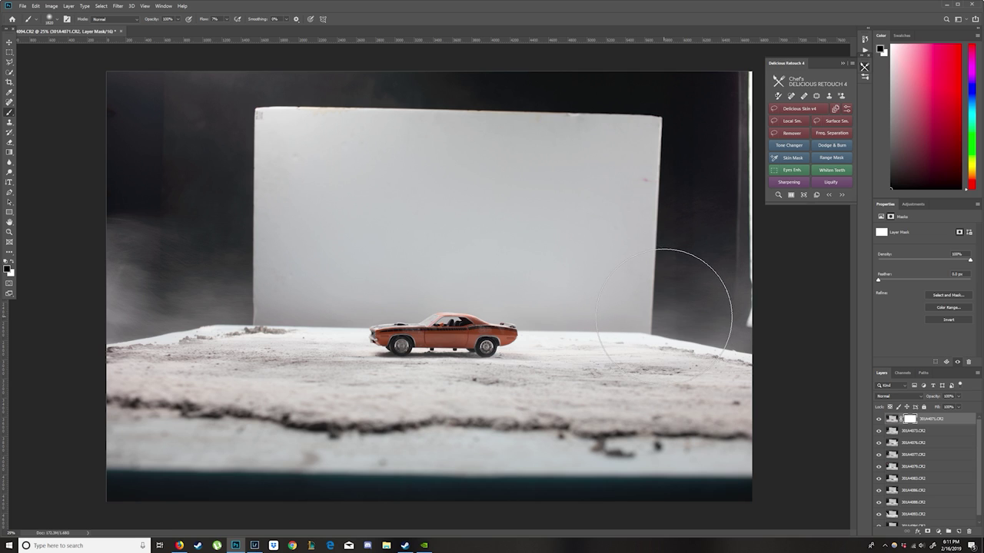
{"action": "scroll", "coordinate": [657, 328], "scroll_direction": "up", "scroll_amount": 5}
{"action": "scroll", "coordinate": [657, 329], "scroll_direction": "down", "scroll_amount": 5}
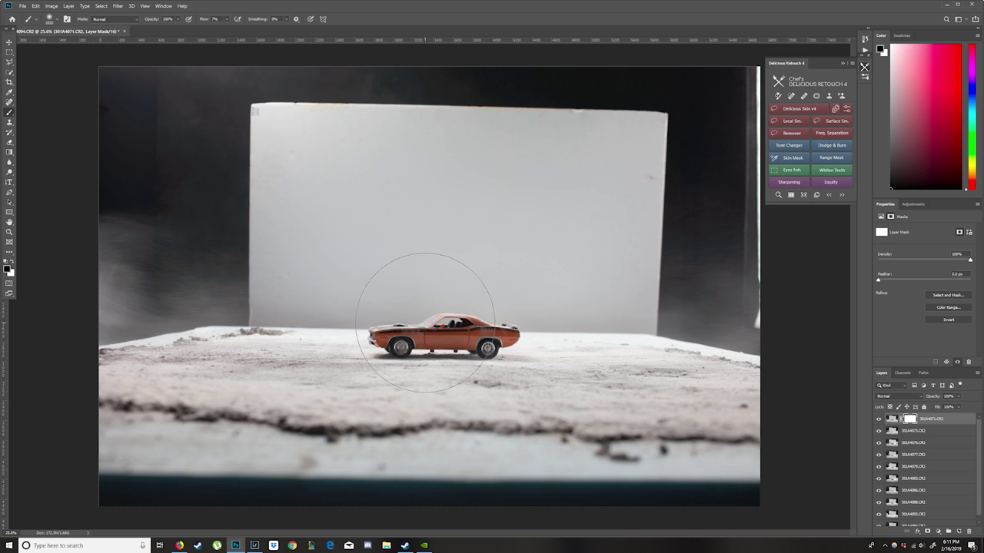
{"action": "scroll", "coordinate": [484, 332], "scroll_direction": "up", "scroll_amount": 3}
{"action": "scroll", "coordinate": [484, 332], "scroll_direction": "down", "scroll_amount": 3}
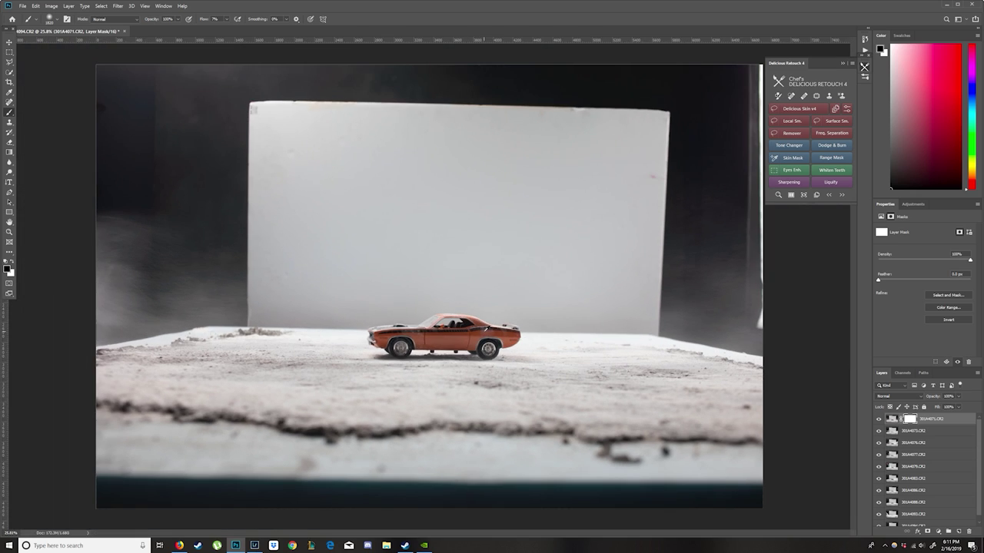
{"action": "left_click_drag", "start_coordinate": [702, 316], "coordinate": [687, 321]}
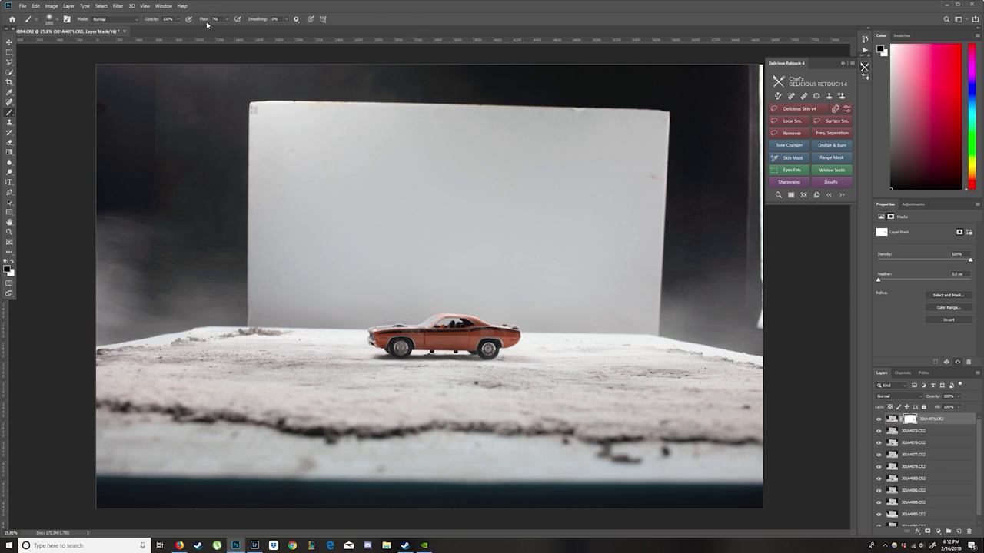
Raise the brush flow and paint the 301A4071 mask black behind the car to reveal the smoke trail from the layer below
{"action": "left_click_drag", "start_coordinate": [207, 25], "coordinate": [248, 14]}
{"action": "mouse_move", "coordinate": [648, 329]}
{"action": "left_mouse_down"}
{"action": "mouse_move", "coordinate": [613, 335]}
{"action": "mouse_move", "coordinate": [618, 311]}
{"action": "left_mouse_up"}
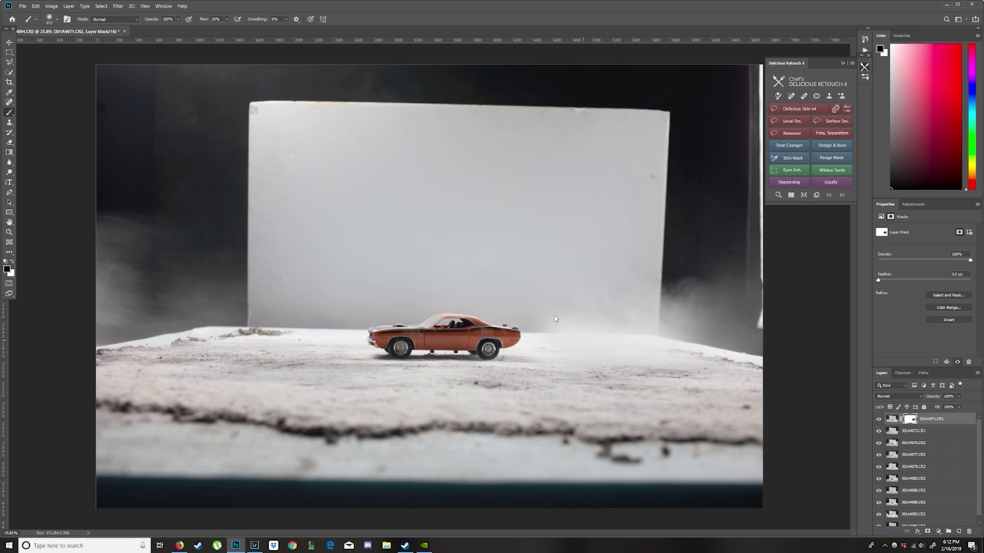
{"action": "mouse_move", "coordinate": [554, 318]}
{"action": "left_mouse_down"}
{"action": "mouse_move", "coordinate": [525, 322]}
{"action": "mouse_move", "coordinate": [664, 316]}
{"action": "mouse_move", "coordinate": [701, 338]}
{"action": "mouse_move", "coordinate": [711, 314]}
{"action": "mouse_move", "coordinate": [718, 334]}
{"action": "mouse_move", "coordinate": [666, 359]}
{"action": "mouse_move", "coordinate": [718, 350]}
{"action": "left_mouse_up"}
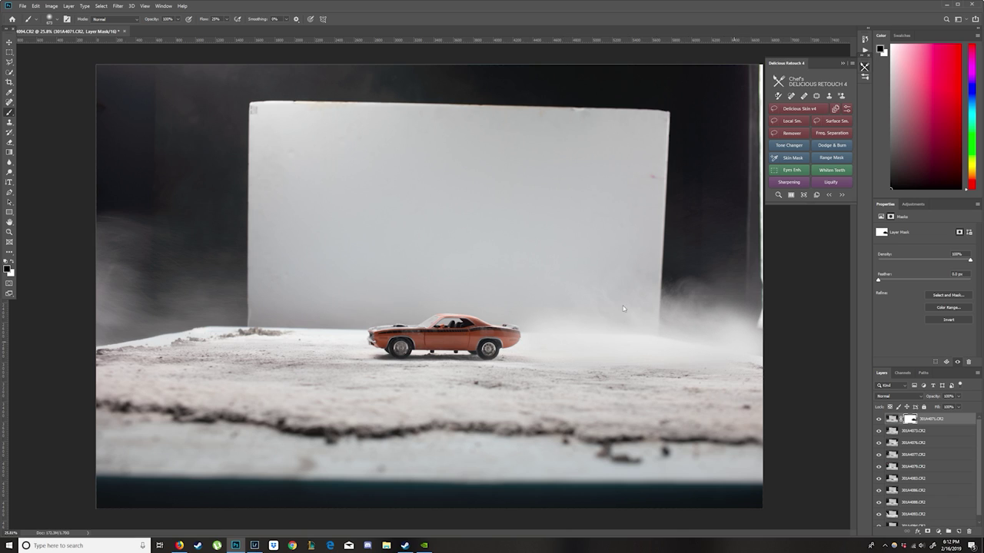
{"action": "mouse_move", "coordinate": [623, 309]}
{"action": "left_mouse_down"}
{"action": "mouse_move", "coordinate": [676, 284]}
{"action": "mouse_move", "coordinate": [706, 255]}
{"action": "mouse_move", "coordinate": [724, 286]}
{"action": "mouse_move", "coordinate": [718, 321]}
{"action": "left_mouse_up"}
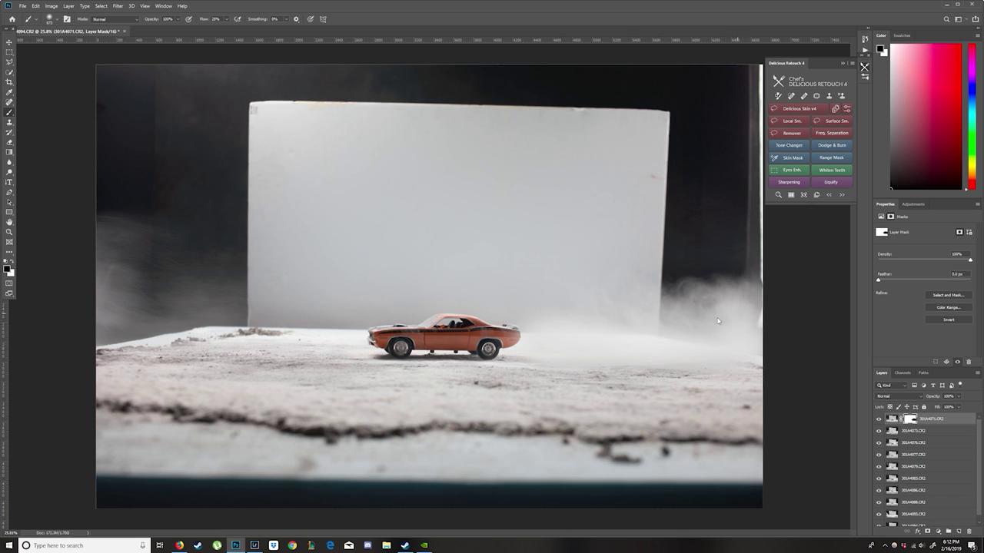
Crop the image around the car and its smoke trail to about 4370 × 2400 px, cutting off the table edge and backdrop top
{"action": "scroll", "coordinate": [732, 351], "scroll_direction": "down", "scroll_amount": 5}
{"action": "scroll", "coordinate": [592, 334], "scroll_direction": "up", "scroll_amount": 3}
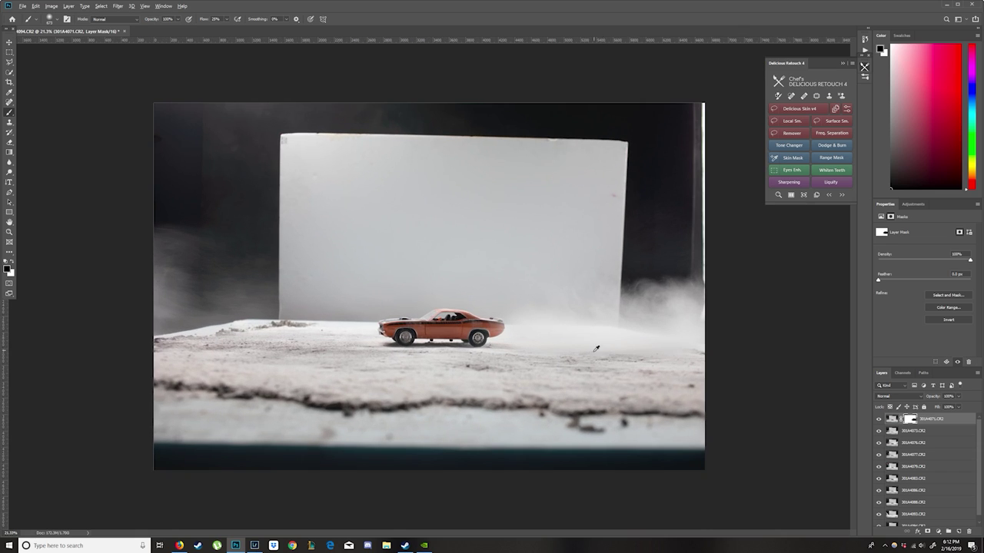
{"action": "scroll", "coordinate": [588, 344], "scroll_direction": "down", "scroll_amount": 3}
{"action": "scroll", "coordinate": [507, 387], "scroll_direction": "up", "scroll_amount": 2}
{"action": "key", "text": "c"}
{"action": "left_click_drag", "start_coordinate": [434, 472], "coordinate": [430, 434]}
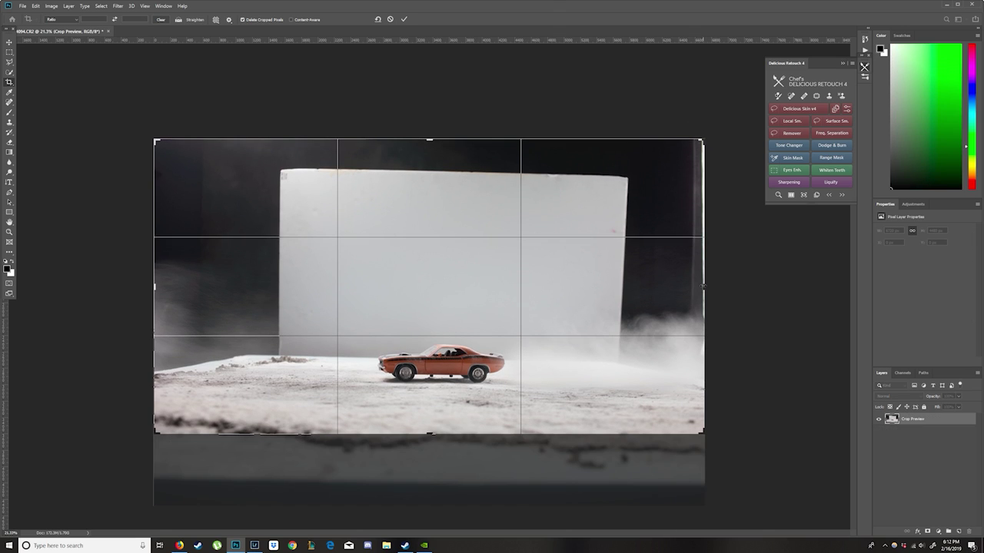
{"action": "left_click_drag", "start_coordinate": [702, 286], "coordinate": [683, 274]}
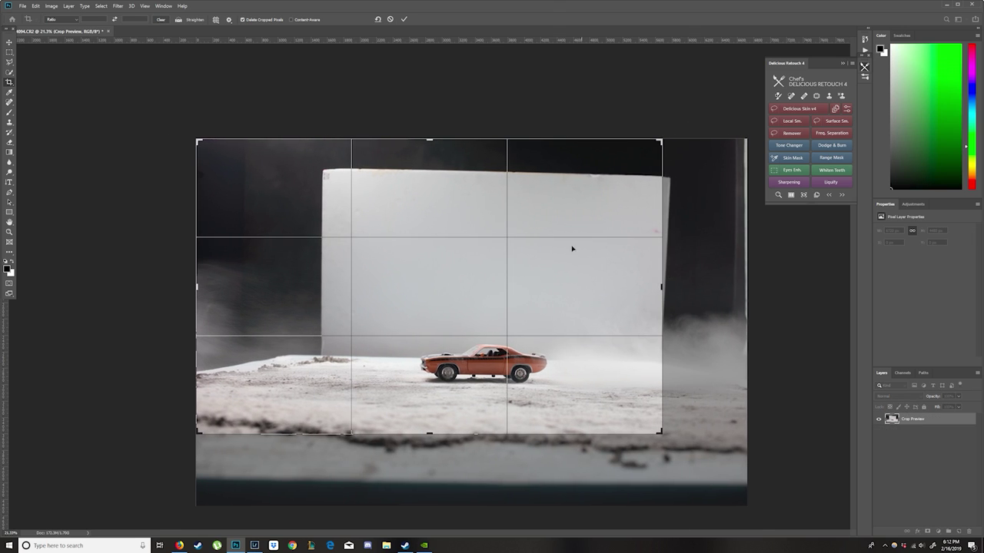
{"action": "left_click_drag", "start_coordinate": [428, 140], "coordinate": [429, 177]}
{"action": "left_click_drag", "start_coordinate": [198, 287], "coordinate": [250, 276]}
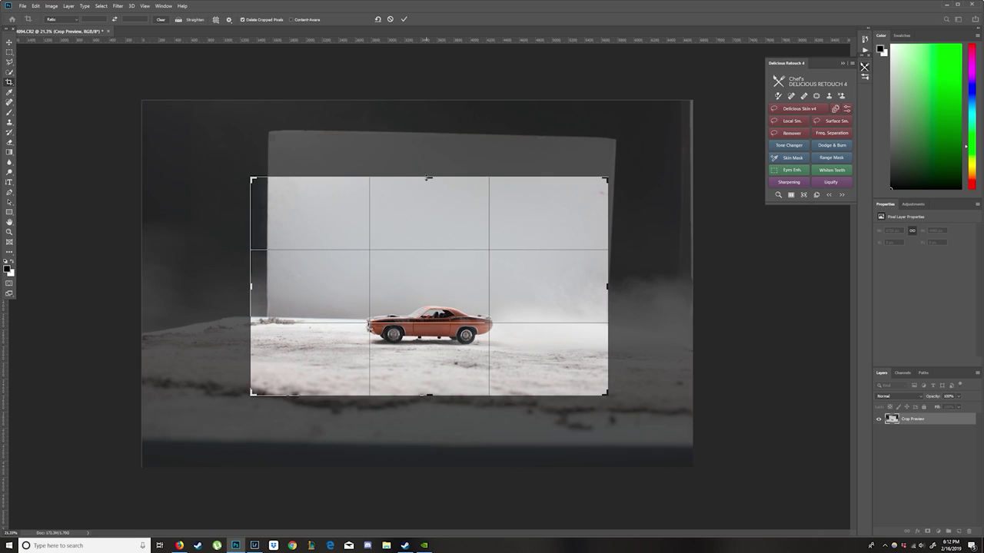
{"action": "left_click_drag", "start_coordinate": [428, 178], "coordinate": [429, 185]}
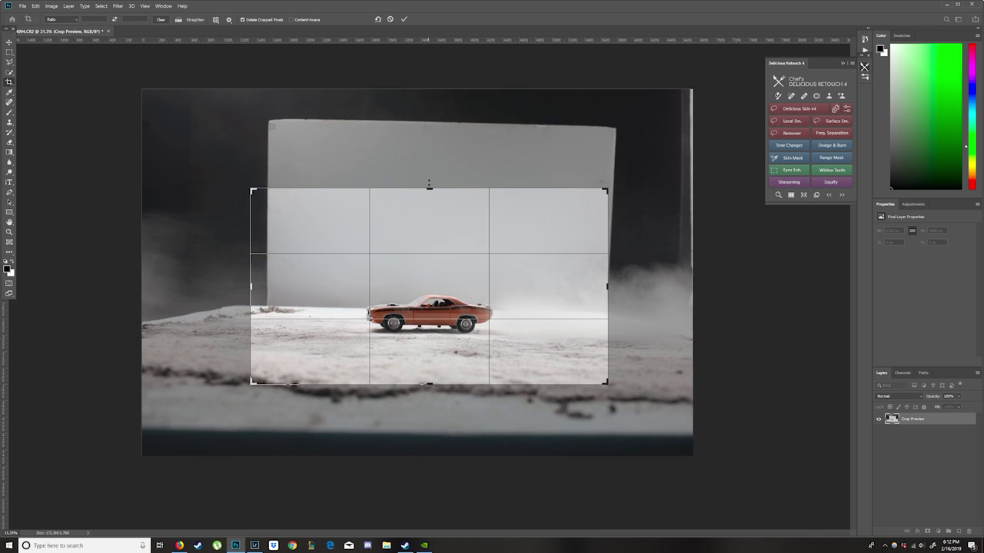
{"action": "left_click", "coordinate": [405, 21]}
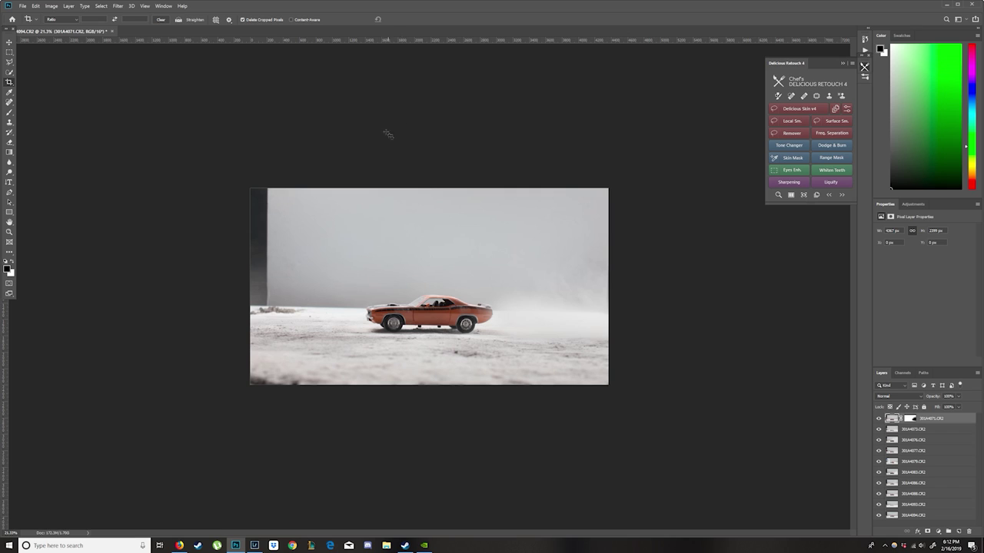
Paint black on the 301A4071 layer mask around the car's rear end and behind it to bring in more smoke
{"action": "scroll", "coordinate": [278, 283], "scroll_direction": "up", "scroll_amount": 3}
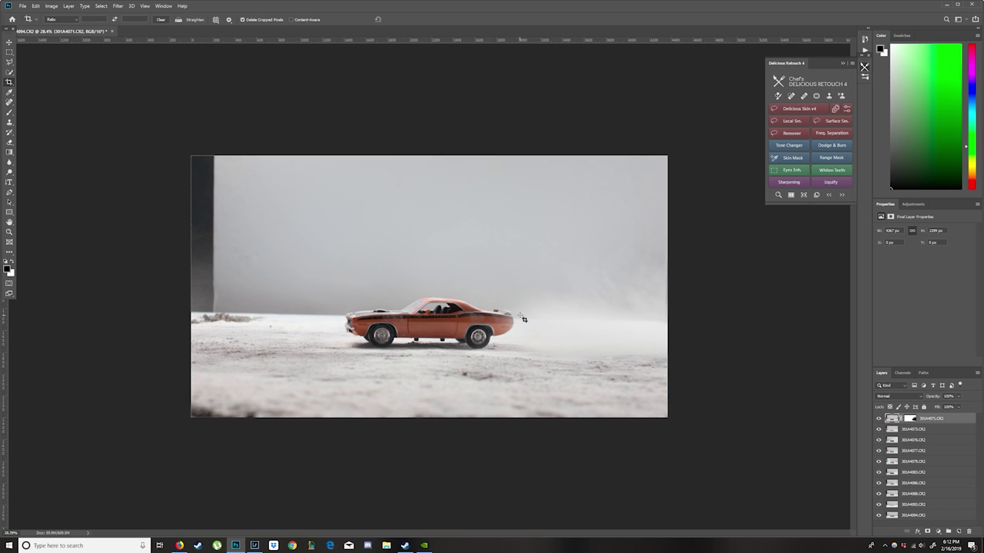
{"action": "scroll", "coordinate": [556, 299], "scroll_direction": "up", "scroll_amount": 6}
{"action": "scroll", "coordinate": [572, 301], "scroll_direction": "down", "scroll_amount": 7}
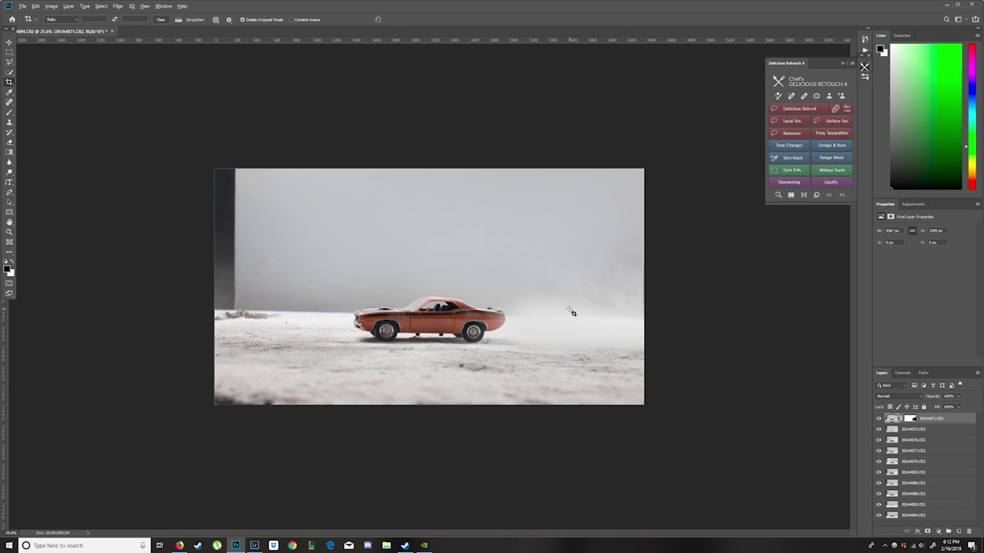
{"action": "scroll", "coordinate": [572, 312], "scroll_direction": "up", "scroll_amount": 3}
{"action": "scroll", "coordinate": [571, 315], "scroll_direction": "down", "scroll_amount": 2}
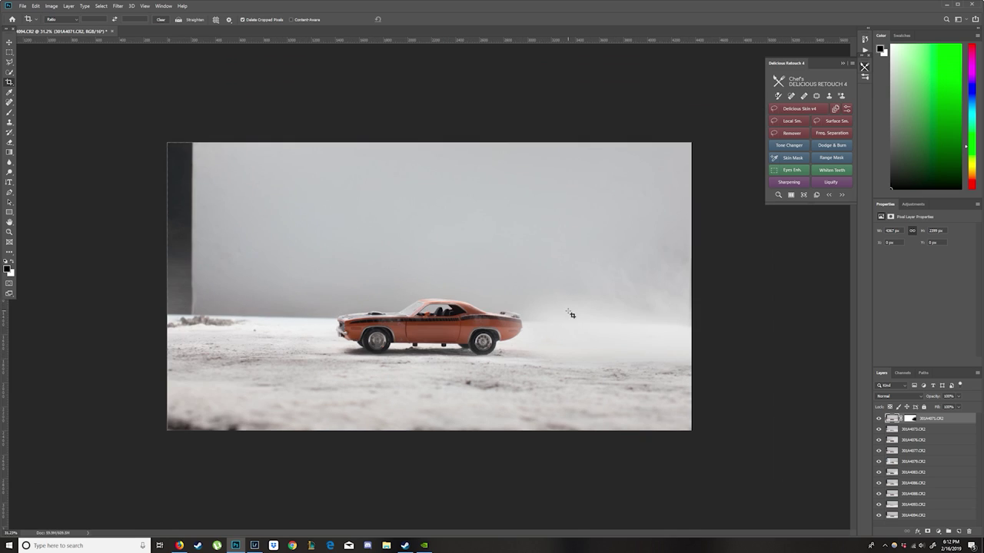
{"action": "scroll", "coordinate": [572, 313], "scroll_direction": "up", "scroll_amount": 2}
{"action": "scroll", "coordinate": [586, 307], "scroll_direction": "down", "scroll_amount": 2}
{"action": "left_click", "coordinate": [911, 419]}
{"action": "key", "text": "b"}
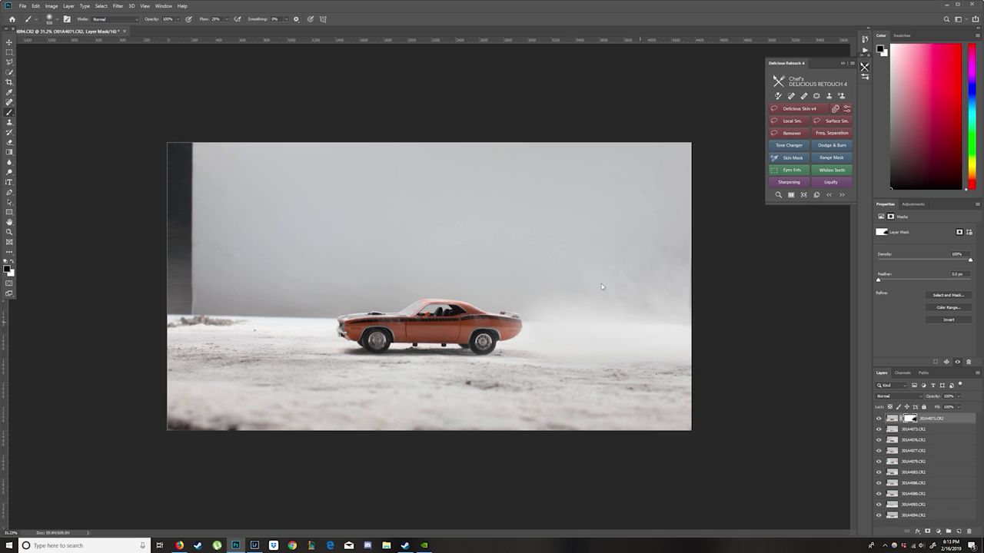
{"action": "mouse_move", "coordinate": [579, 324]}
{"action": "left_mouse_down"}
{"action": "mouse_move", "coordinate": [544, 327]}
{"action": "mouse_move", "coordinate": [554, 303]}
{"action": "mouse_move", "coordinate": [461, 346]}
{"action": "mouse_move", "coordinate": [512, 335]}
{"action": "left_mouse_up"}
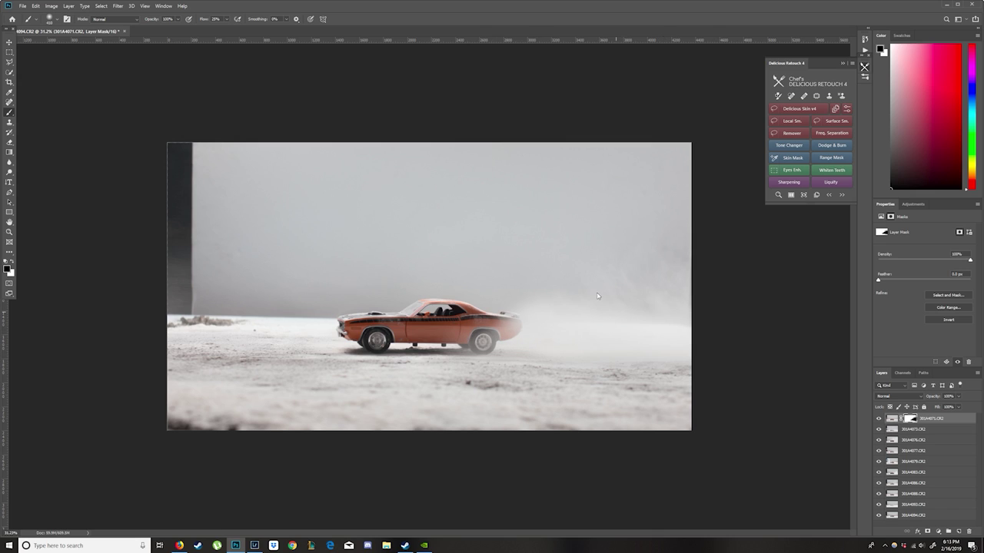
{"action": "left_click_drag", "start_coordinate": [615, 313], "coordinate": [647, 307]}
Hide layers 301A4073 and 301A4071 to examine the dust cloud in 301A4076, and show the car layers again
{"action": "left_click", "coordinate": [879, 430]}
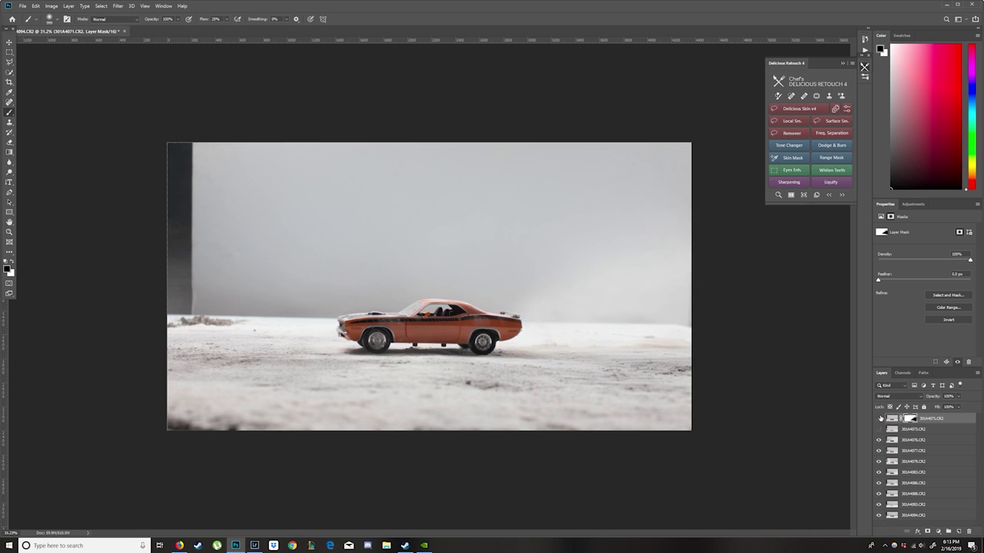
{"action": "left_click", "coordinate": [879, 419]}
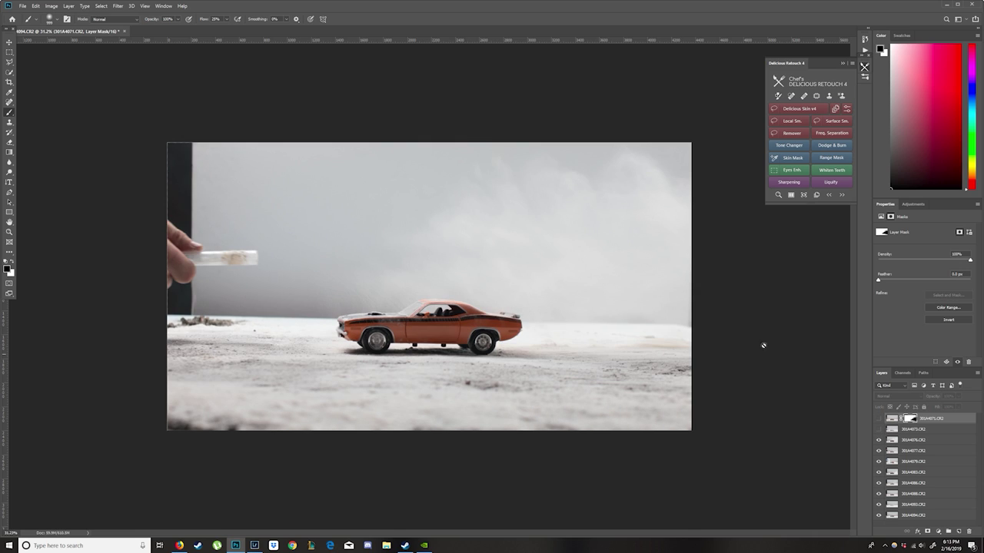
{"action": "key", "text": "ctrl+plus"}
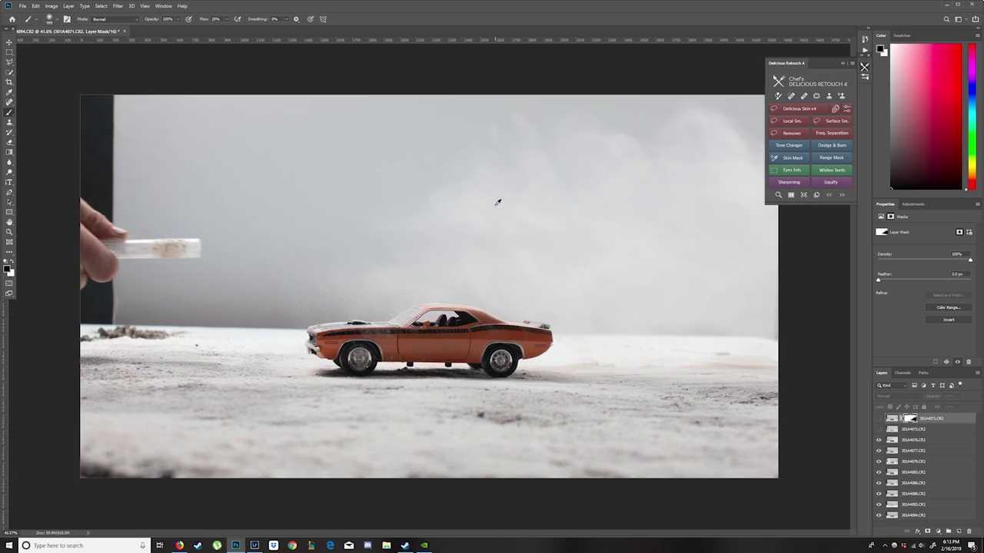
{"action": "scroll", "coordinate": [604, 218], "scroll_direction": "down", "scroll_amount": 1}
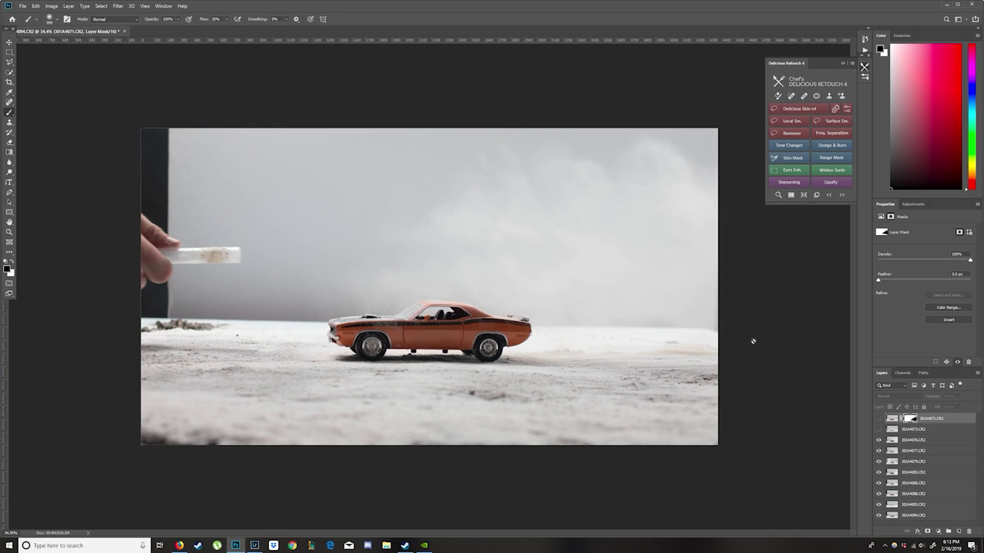
{"action": "left_click", "coordinate": [879, 419]}
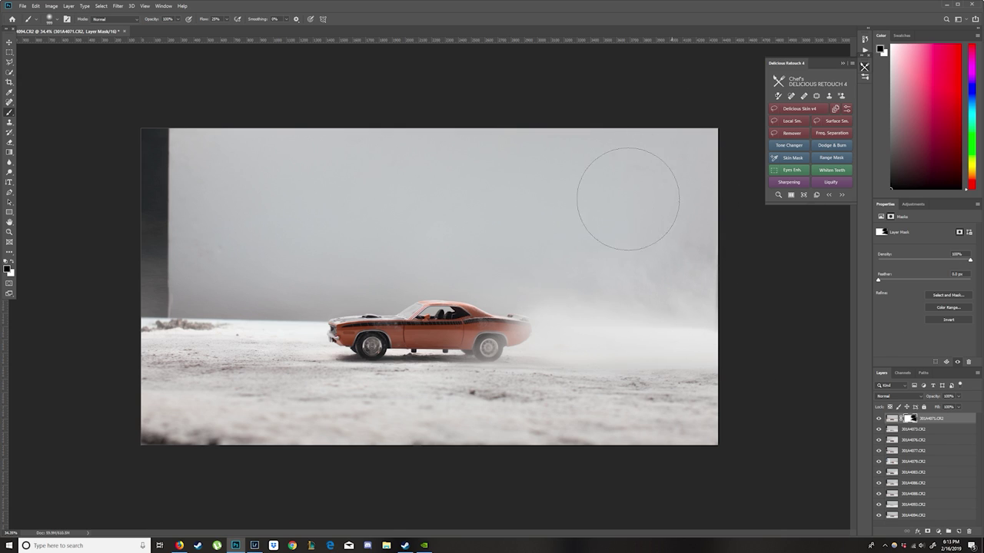
Add a layer mask to 301A4073 and paint it black to reveal the dust cloud of 301A4076 on the backdrop behind the car
{"action": "left_click", "coordinate": [891, 430]}
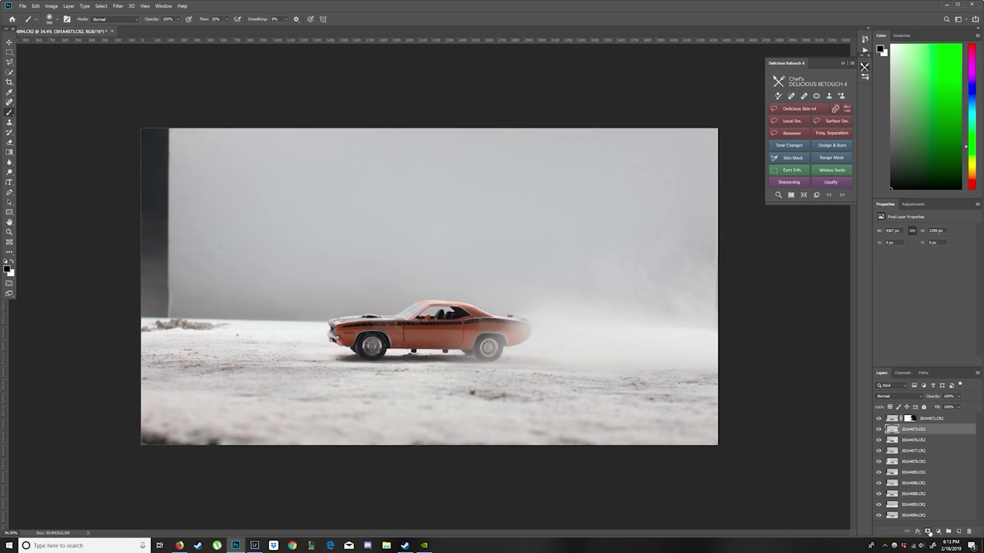
{"action": "left_click", "coordinate": [928, 532]}
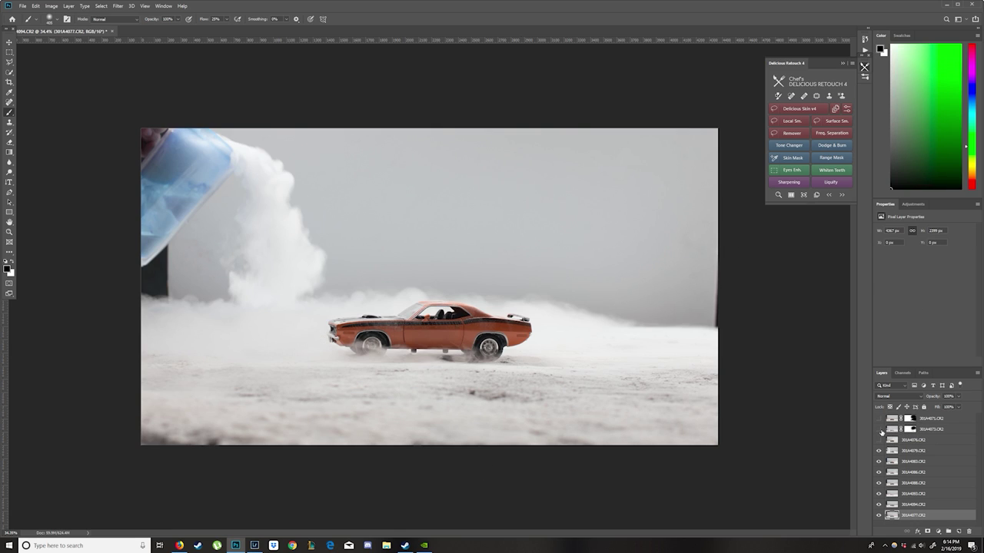
{"action": "left_click", "coordinate": [878, 418]}
{"action": "left_click", "coordinate": [878, 428]}
{"action": "left_click", "coordinate": [909, 429]}
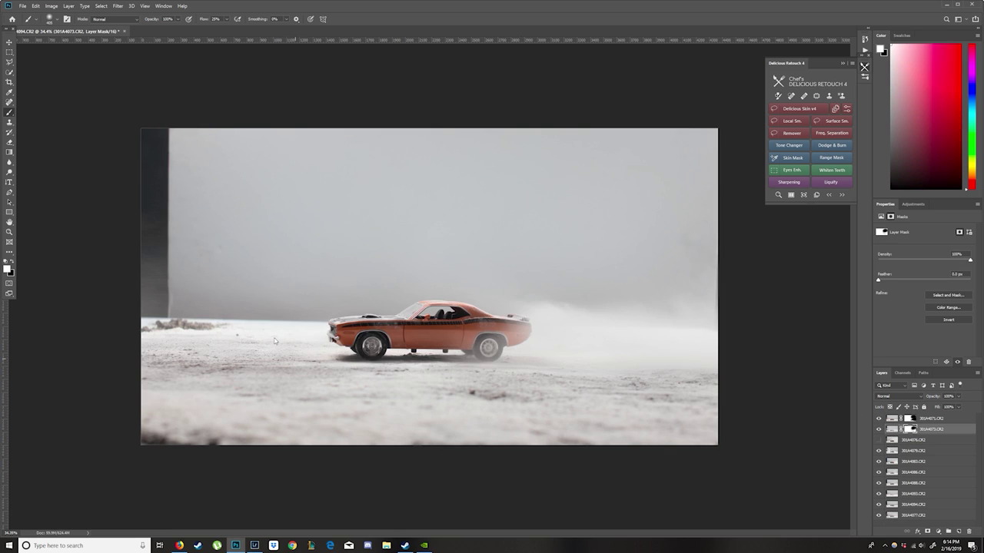
{"action": "key", "text": "x"}
{"action": "left_click", "coordinate": [880, 439]}
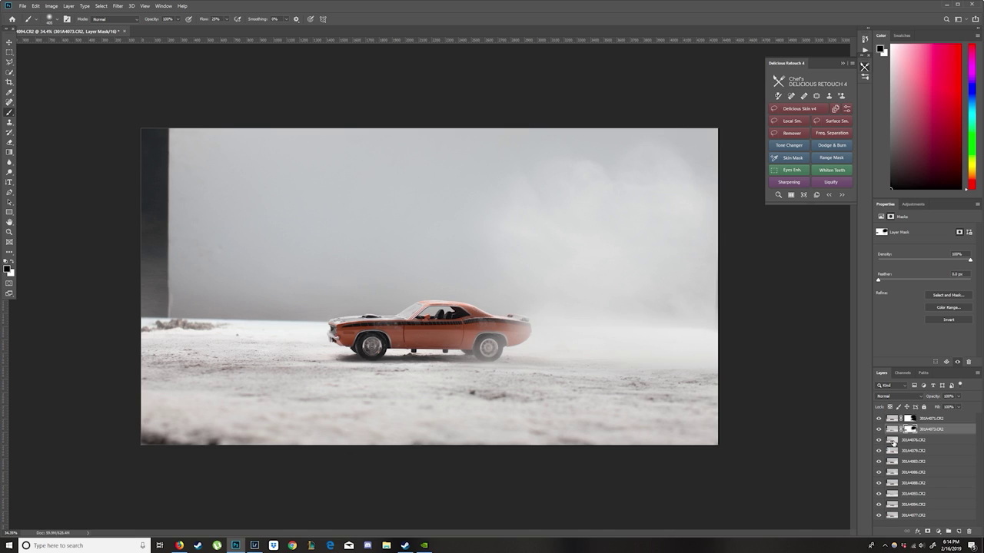
Add a layer mask to 301A4076, invert it to black, and paint white to bring back the dust cloud behind the car
{"action": "left_click", "coordinate": [893, 442]}
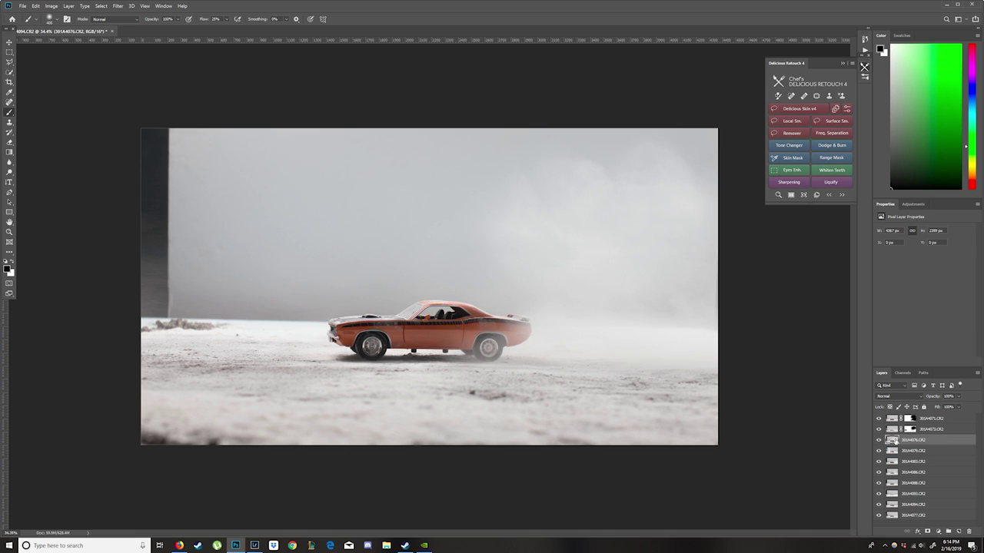
{"action": "left_click", "coordinate": [927, 531]}
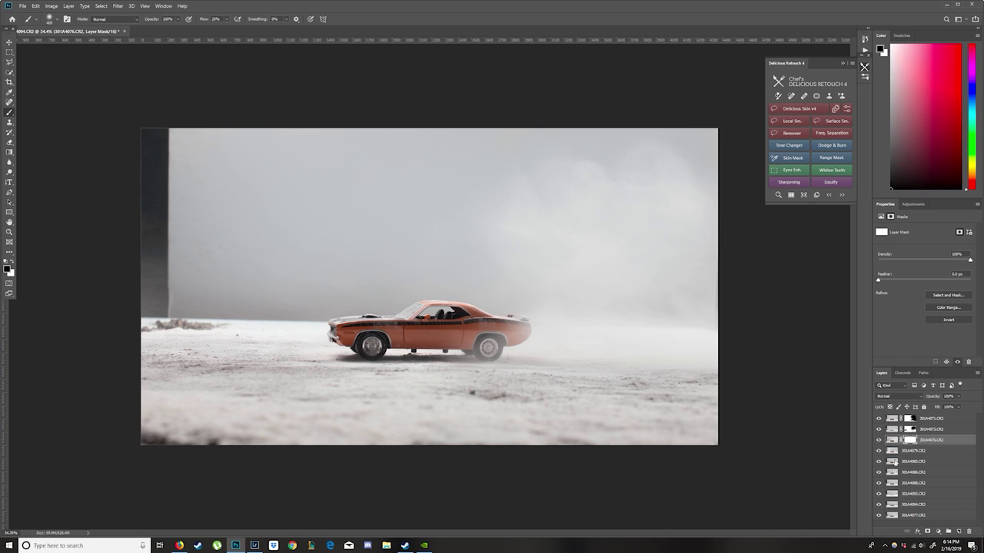
{"action": "key", "text": "ctrl+i"}
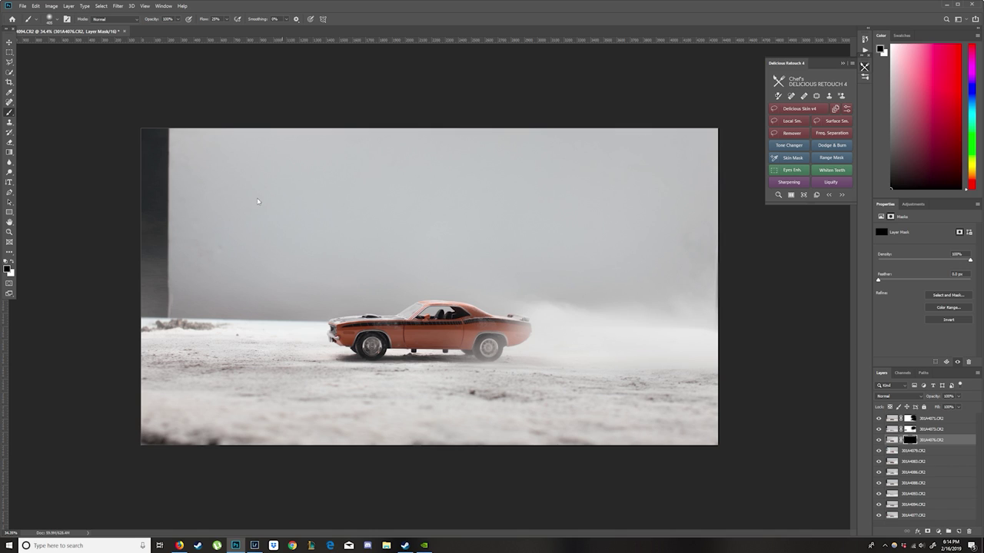
{"action": "left_click", "coordinate": [12, 263]}
{"action": "mouse_move", "coordinate": [613, 200]}
{"action": "left_mouse_down"}
{"action": "mouse_move", "coordinate": [565, 203]}
{"action": "mouse_move", "coordinate": [562, 223]}
{"action": "mouse_move", "coordinate": [610, 256]}
{"action": "mouse_move", "coordinate": [672, 234]}
{"action": "mouse_move", "coordinate": [622, 230]}
{"action": "mouse_move", "coordinate": [563, 286]}
{"action": "mouse_move", "coordinate": [677, 244]}
{"action": "mouse_move", "coordinate": [671, 270]}
{"action": "mouse_move", "coordinate": [647, 254]}
{"action": "mouse_move", "coordinate": [622, 269]}
{"action": "left_mouse_up"}
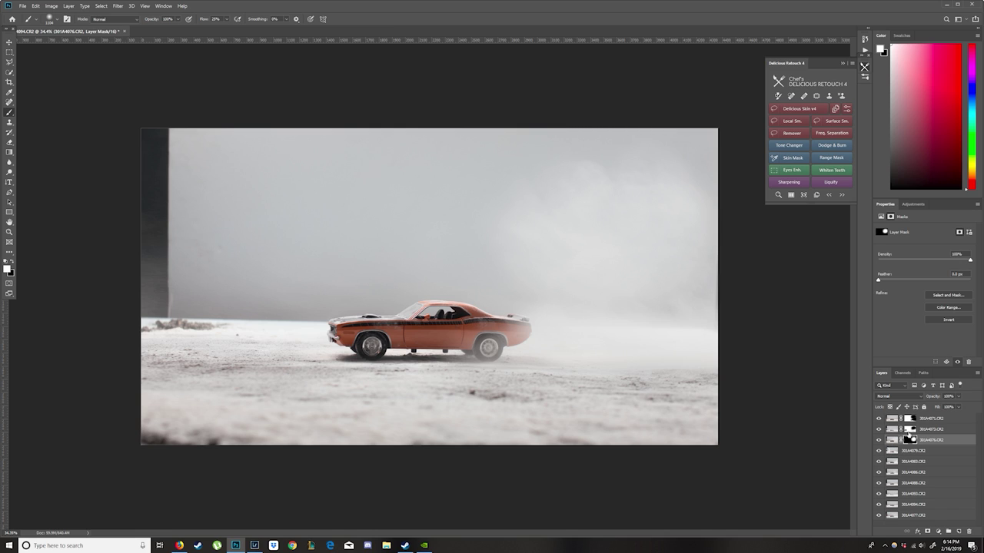
Paint black on the 301A4071 layer mask over the ground and backdrop ahead of the car to bring in haze
{"action": "left_click", "coordinate": [910, 429]}
{"action": "left_click", "coordinate": [910, 418]}
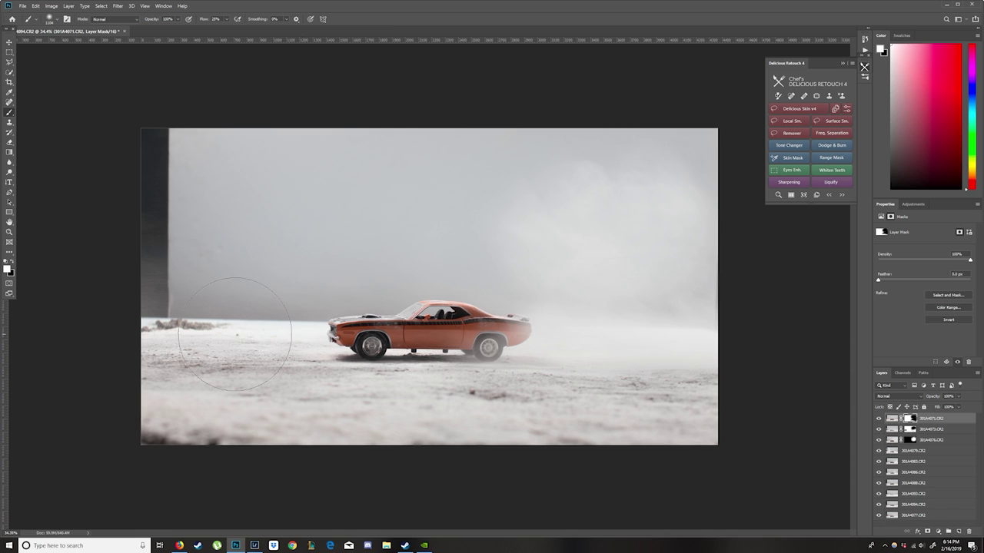
{"action": "left_click_drag", "start_coordinate": [255, 333], "coordinate": [234, 334]}
{"action": "left_click", "coordinate": [12, 262]}
{"action": "mouse_move", "coordinate": [206, 303]}
{"action": "left_mouse_down"}
{"action": "mouse_move", "coordinate": [185, 292]}
{"action": "mouse_move", "coordinate": [90, 296]}
{"action": "mouse_move", "coordinate": [284, 297]}
{"action": "left_mouse_up"}
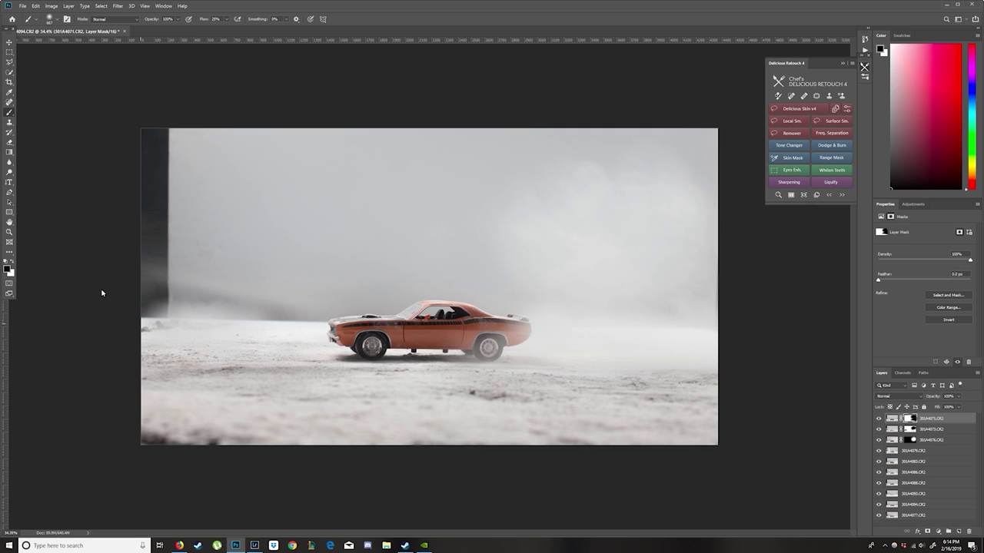
{"action": "left_click_drag", "start_coordinate": [121, 263], "coordinate": [139, 265]}
{"action": "mouse_move", "coordinate": [222, 257]}
{"action": "left_mouse_down"}
{"action": "mouse_move", "coordinate": [189, 273]}
{"action": "mouse_move", "coordinate": [132, 246]}
{"action": "left_mouse_up"}
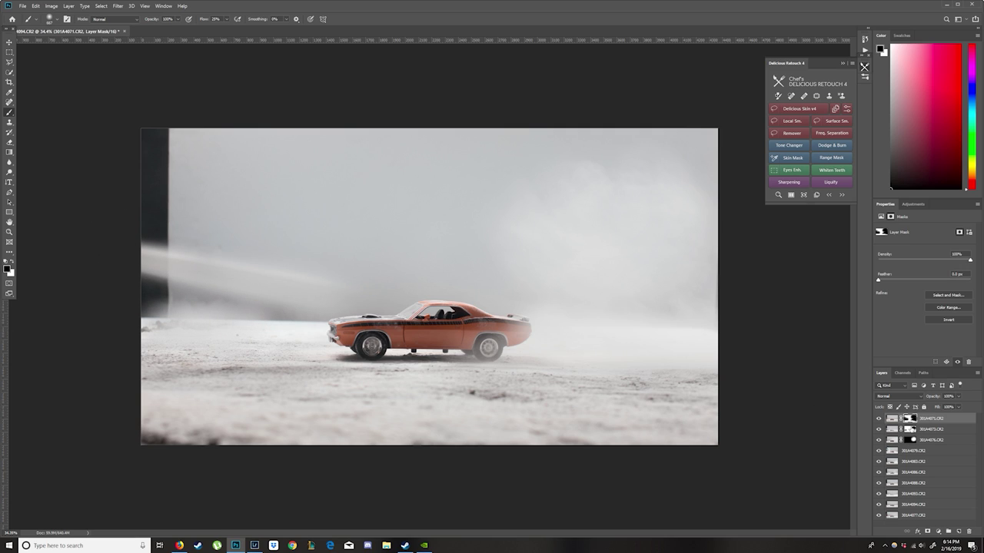
Paint black on the 301A4073 layer mask ahead of the car to reveal low smoke along the horizon
{"action": "left_click", "coordinate": [911, 430]}
{"action": "mouse_move", "coordinate": [208, 278]}
{"action": "left_mouse_down"}
{"action": "mouse_move", "coordinate": [144, 282]}
{"action": "mouse_move", "coordinate": [143, 293]}
{"action": "mouse_move", "coordinate": [250, 292]}
{"action": "left_mouse_up"}
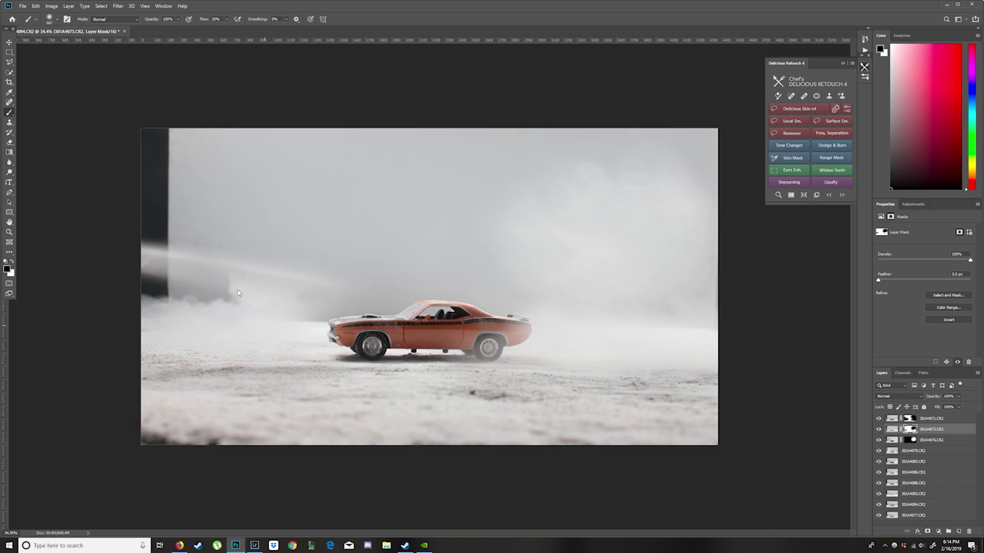
{"action": "scroll", "coordinate": [238, 293], "scroll_direction": "up", "scroll_amount": 5}
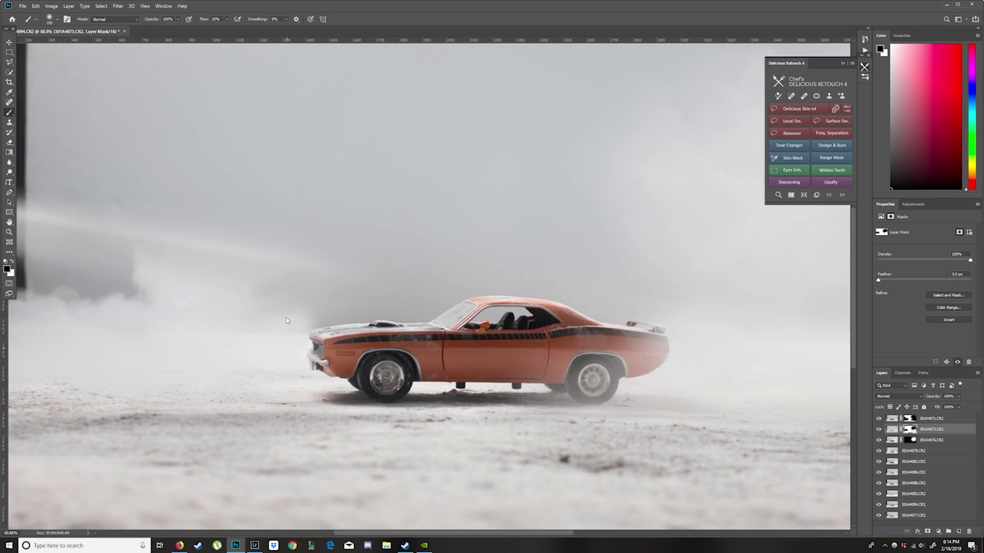
{"action": "scroll", "coordinate": [363, 400], "scroll_direction": "down", "scroll_amount": 5}
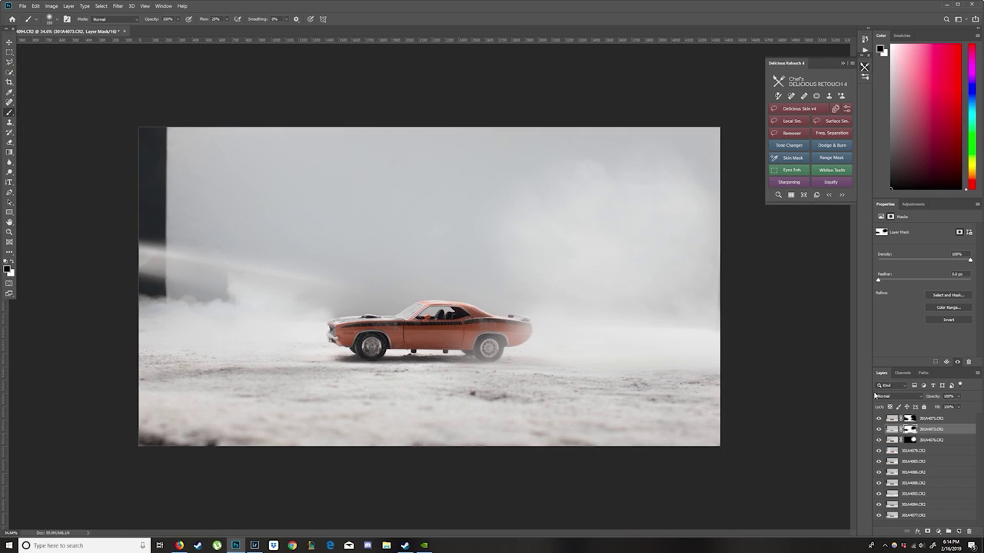
Paint white on the 301A4071 layer mask to remove the bright diagonal streak across the backdrop
{"action": "left_click", "coordinate": [910, 418]}
{"action": "key", "text": "x"}
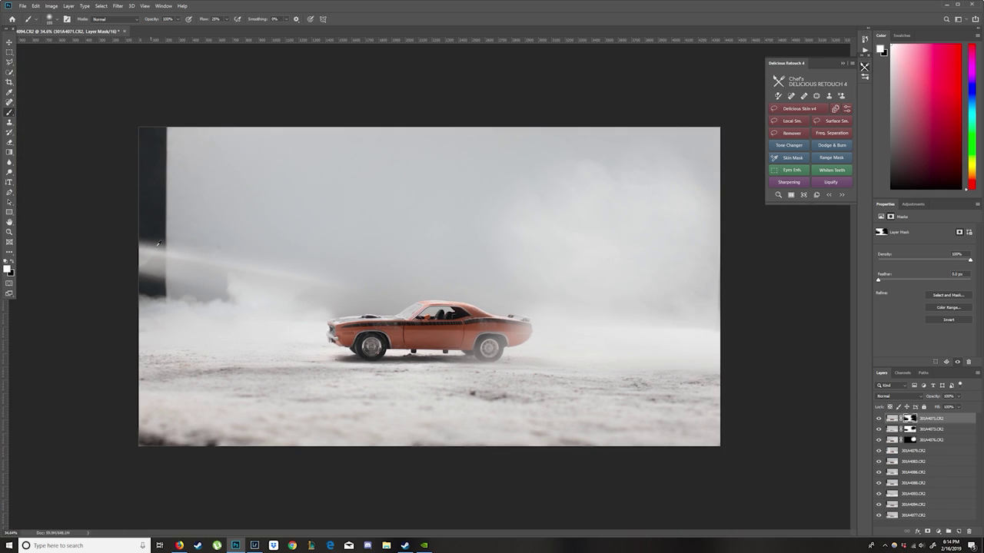
{"action": "mouse_move", "coordinate": [171, 247]}
{"action": "left_mouse_down"}
{"action": "mouse_move", "coordinate": [171, 221]}
{"action": "mouse_move", "coordinate": [140, 235]}
{"action": "mouse_move", "coordinate": [154, 240]}
{"action": "mouse_move", "coordinate": [117, 245]}
{"action": "mouse_move", "coordinate": [193, 239]}
{"action": "mouse_move", "coordinate": [170, 239]}
{"action": "mouse_move", "coordinate": [290, 257]}
{"action": "mouse_move", "coordinate": [234, 262]}
{"action": "mouse_move", "coordinate": [165, 232]}
{"action": "left_mouse_up"}
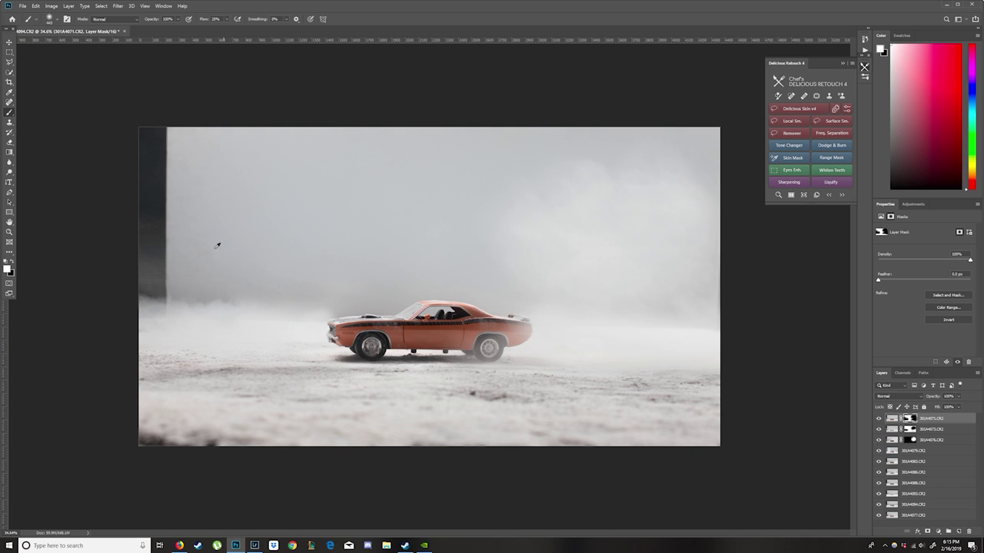
{"action": "scroll", "coordinate": [223, 249], "scroll_direction": "down", "scroll_amount": 1}
{"action": "scroll", "coordinate": [335, 323], "scroll_direction": "up", "scroll_amount": 3}
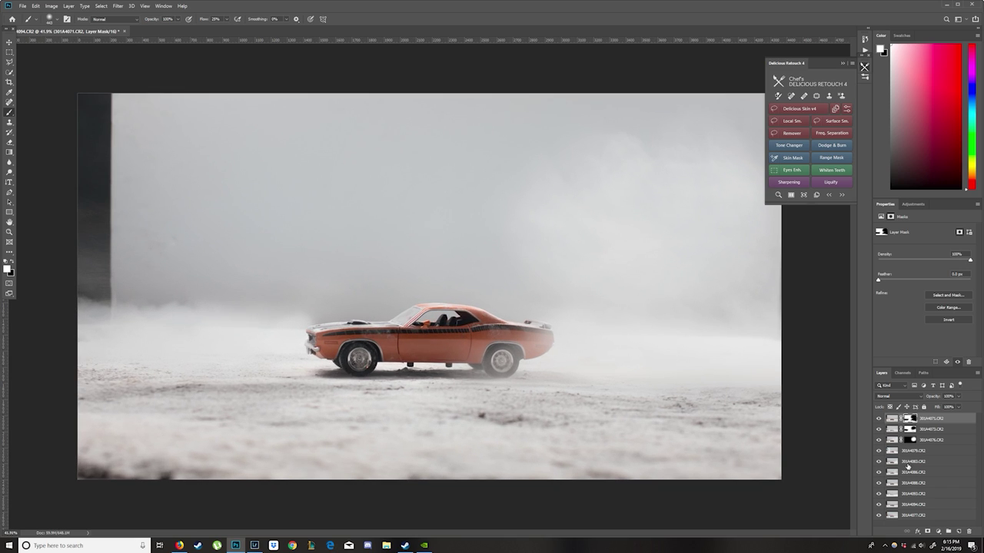
Continue painting black on the 301A4073 layer mask to smooth the smoke in front of the car's nose
{"action": "left_click", "coordinate": [909, 429]}
{"action": "scroll", "coordinate": [279, 332], "scroll_direction": "up", "scroll_amount": 4}
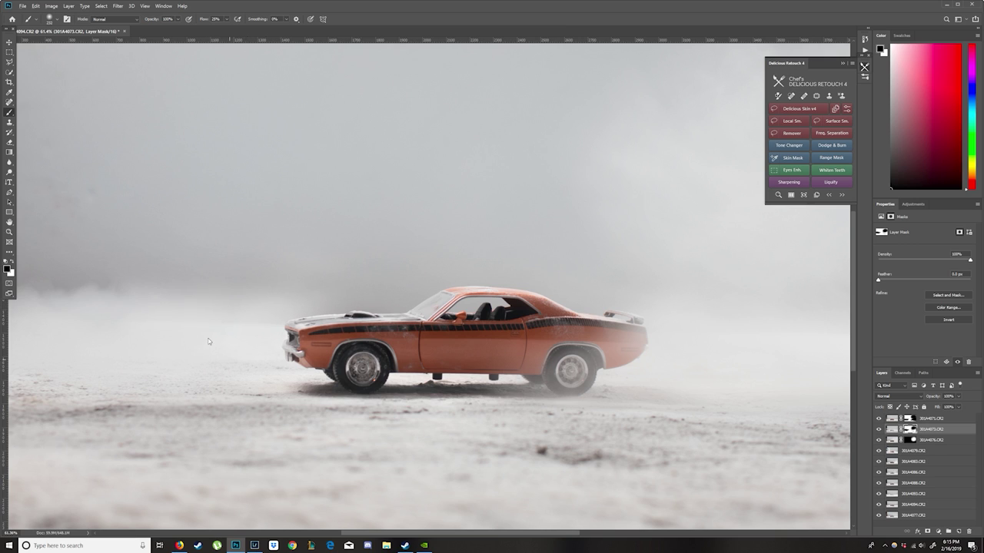
{"action": "scroll", "coordinate": [207, 341], "scroll_direction": "down", "scroll_amount": 3}
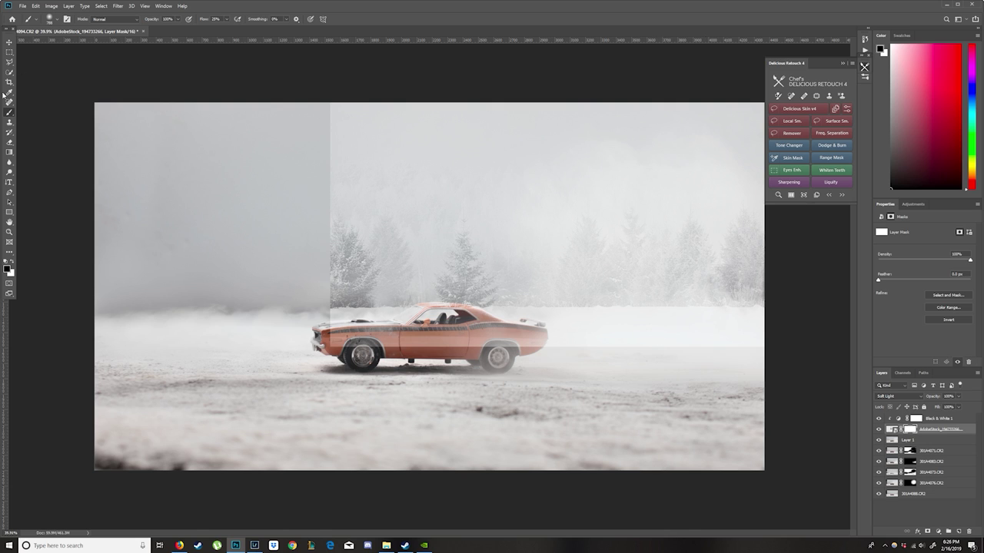
Transform the AdobeStock forest photo so that it sits farther right and higher behind the car
{"action": "key", "text": "ctrl+t"}
{"action": "left_click_drag", "start_coordinate": [330, 347], "coordinate": [385, 317]}
{"action": "key", "text": "Return"}
{"action": "key", "text": "b"}
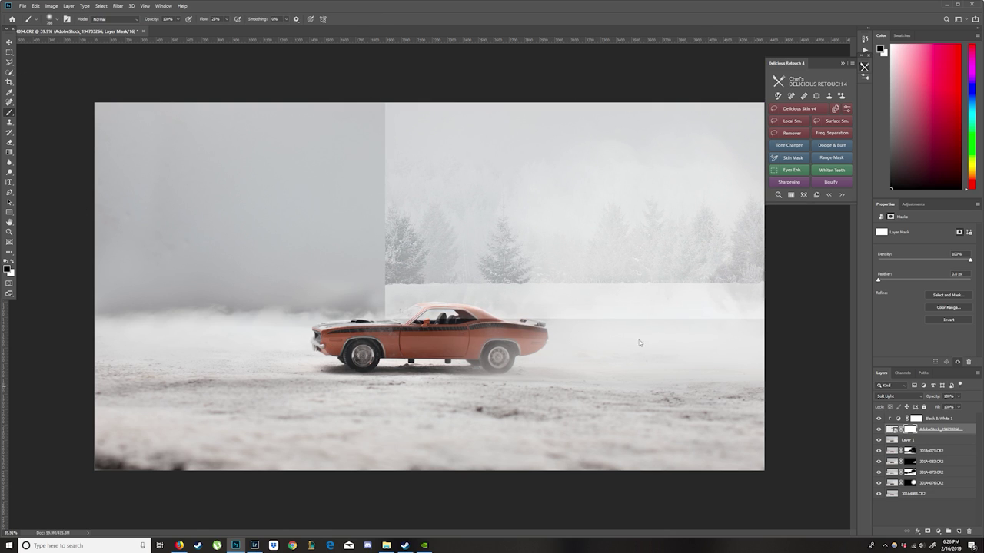
Mask the forest photo off the ground and car with black, and move it down so the trees meet the horizon
{"action": "left_click_drag", "start_coordinate": [638, 340], "coordinate": [431, 337]}
{"action": "key", "text": "v"}
{"action": "left_click_drag", "start_coordinate": [503, 254], "coordinate": [504, 283]}
{"action": "key", "text": "b"}
{"action": "scroll", "coordinate": [402, 331], "scroll_direction": "up", "scroll_amount": 6}
{"action": "left_click_drag", "start_coordinate": [533, 351], "coordinate": [481, 343]}
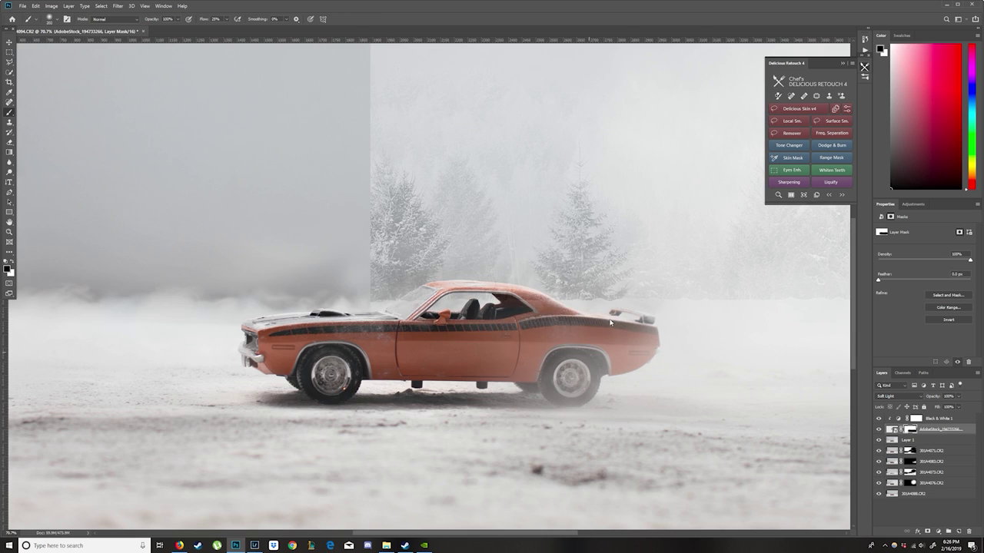
Paint the forest photo's mask black over the car body up to its outline, using a brush at 93% flow
{"action": "scroll", "coordinate": [509, 305], "scroll_direction": "up", "scroll_amount": 3}
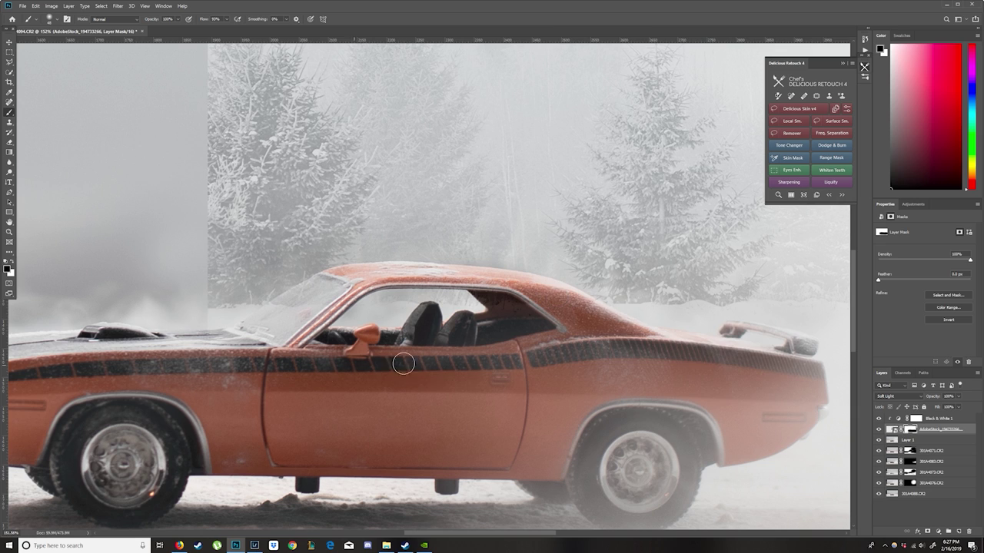
{"action": "left_click_drag", "start_coordinate": [577, 354], "coordinate": [428, 356]}
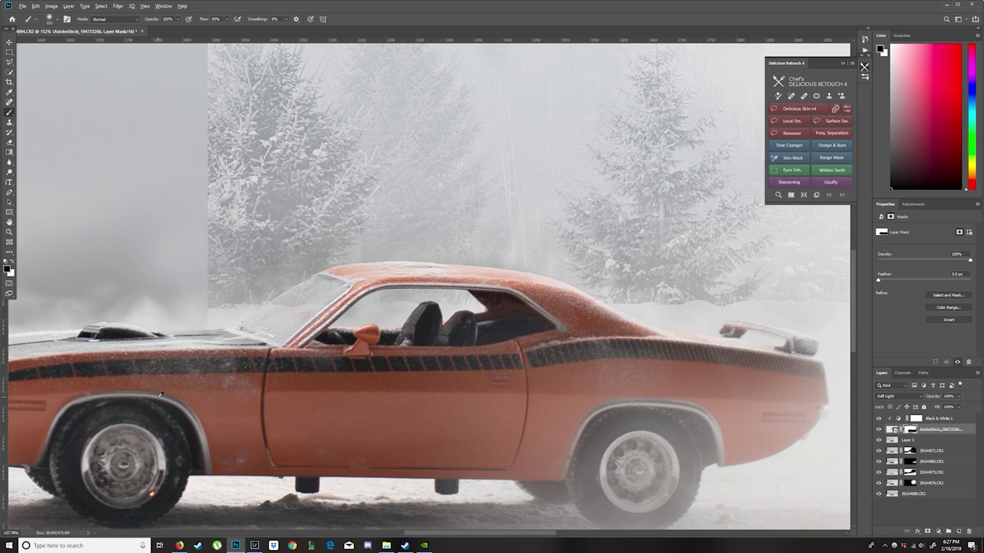
{"action": "scroll", "coordinate": [161, 395], "scroll_direction": "down", "scroll_amount": 6}
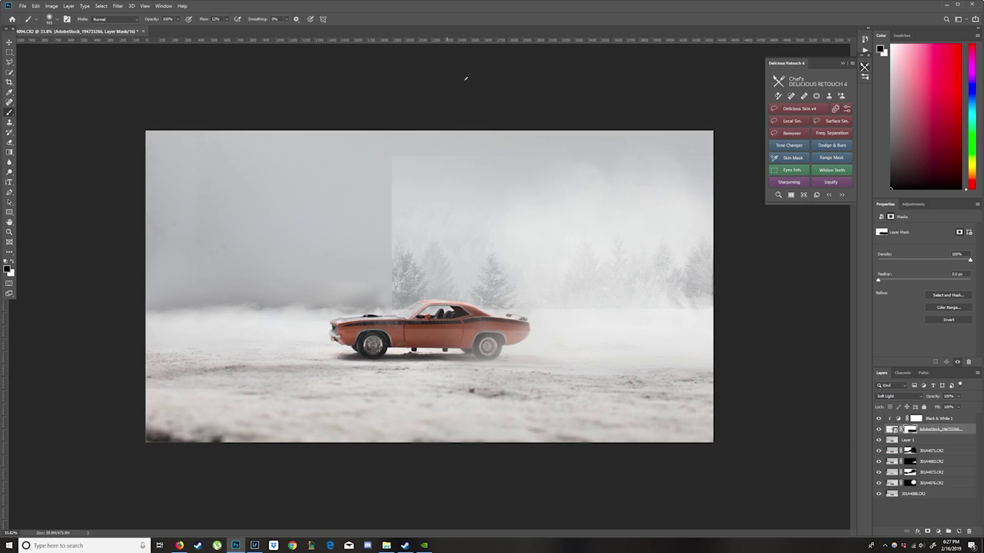
Clip a Levels adjustment to the forest photo with midtones at 0.63 and the white point at 246
{"action": "scroll", "coordinate": [439, 309], "scroll_direction": "down", "scroll_amount": 2}
{"action": "scroll", "coordinate": [527, 352], "scroll_direction": "up", "scroll_amount": 3}
{"action": "left_click", "coordinate": [937, 531]}
{"action": "left_click", "coordinate": [949, 422]}
{"action": "mouse_move", "coordinate": [930, 285]}
{"action": "left_mouse_down"}
{"action": "mouse_move", "coordinate": [967, 285]}
{"action": "mouse_move", "coordinate": [937, 282]}
{"action": "left_mouse_up"}
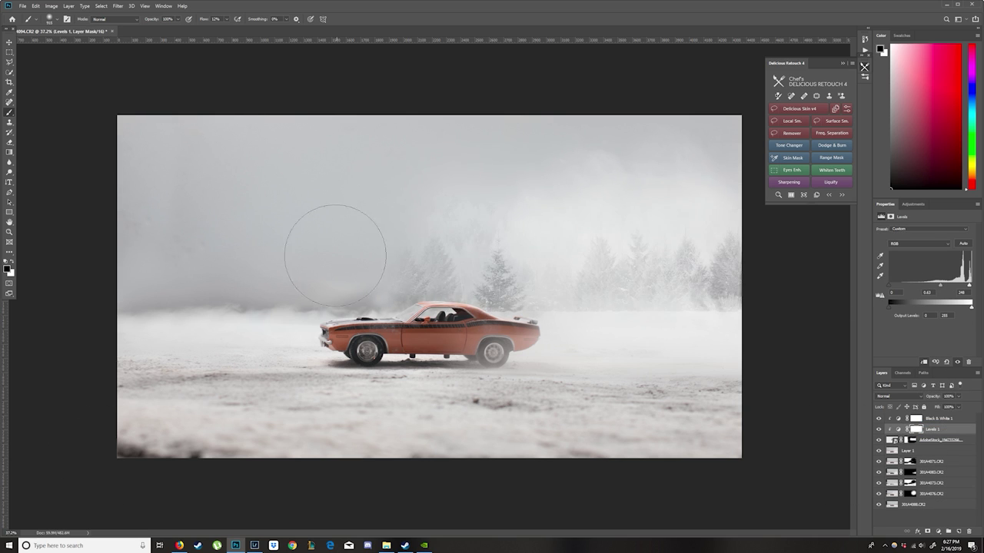
Paint black on the Levels 1 mask with a large soft brush at 12% flow to keep the dust behind the car light
{"action": "scroll", "coordinate": [669, 346], "scroll_direction": "up", "scroll_amount": 9}
{"action": "scroll", "coordinate": [669, 345], "scroll_direction": "down", "scroll_amount": 10}
{"action": "left_click_drag", "start_coordinate": [668, 344], "coordinate": [636, 337]}
{"action": "right_click", "coordinate": [634, 336], "text": "alt"}
{"action": "scroll", "coordinate": [634, 340], "scroll_direction": "up", "scroll_amount": 8}
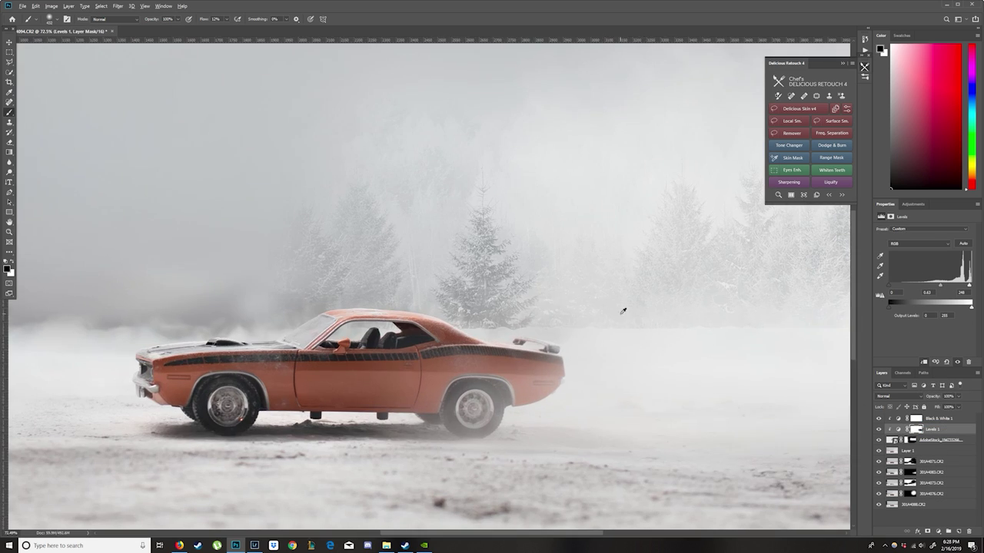
{"action": "right_click", "coordinate": [558, 326], "text": "alt"}
{"action": "scroll", "coordinate": [669, 341], "scroll_direction": "down", "scroll_amount": 7}
{"action": "scroll", "coordinate": [301, 356], "scroll_direction": "down", "scroll_amount": 3}
{"action": "scroll", "coordinate": [300, 356], "scroll_direction": "up", "scroll_amount": 5}
{"action": "scroll", "coordinate": [432, 325], "scroll_direction": "down", "scroll_amount": 3}
{"action": "right_click", "coordinate": [434, 324]}
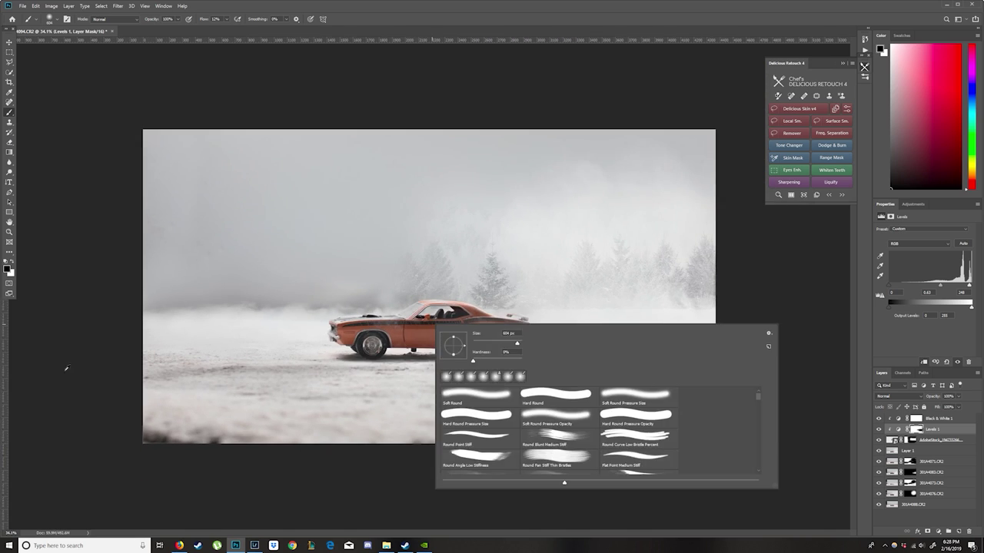
{"action": "key", "text": "Escape"}
Flip the second AdobeStock forest photo horizontally and move it down so its trees stand ahead of the car
{"action": "left_click", "coordinate": [36, 5]}
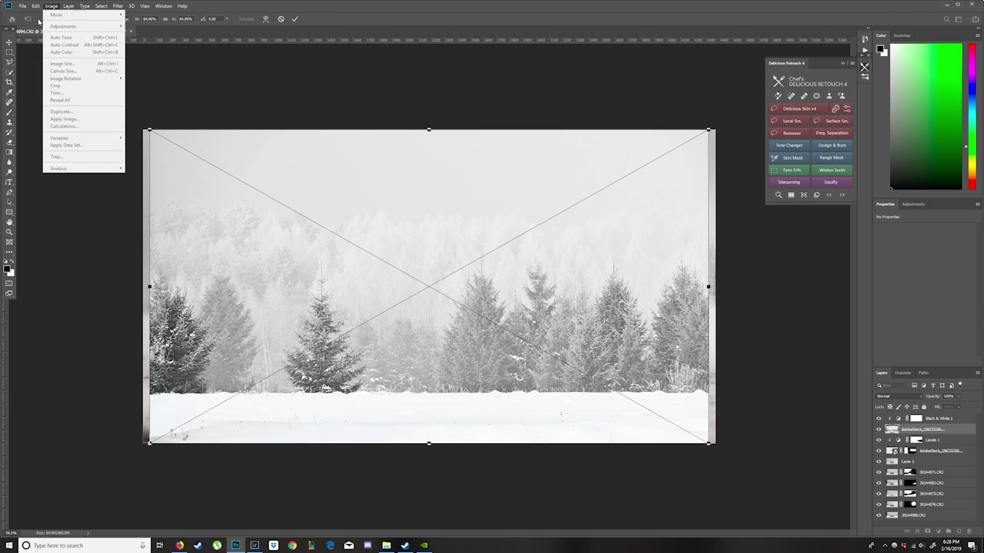
{"action": "mouse_move", "coordinate": [77, 179]}
{"action": "left_click", "coordinate": [162, 265]}
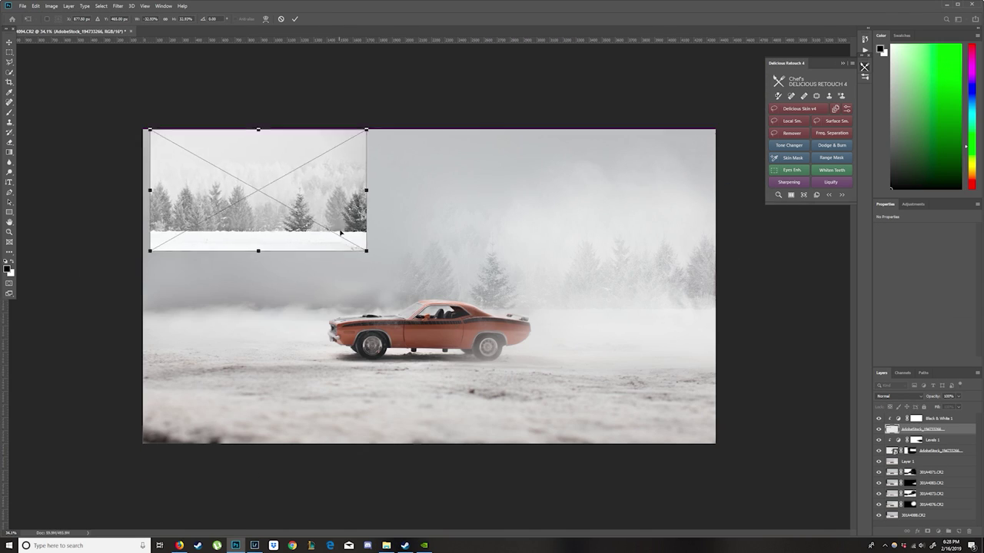
{"action": "left_click_drag", "start_coordinate": [341, 232], "coordinate": [334, 302]}
{"action": "key", "text": "Return"}
Blend the flipped forest photo in Soft Light and clip Black & White and Levels adjustments to it
{"action": "left_click", "coordinate": [899, 397]}
{"action": "left_click", "coordinate": [896, 443]}
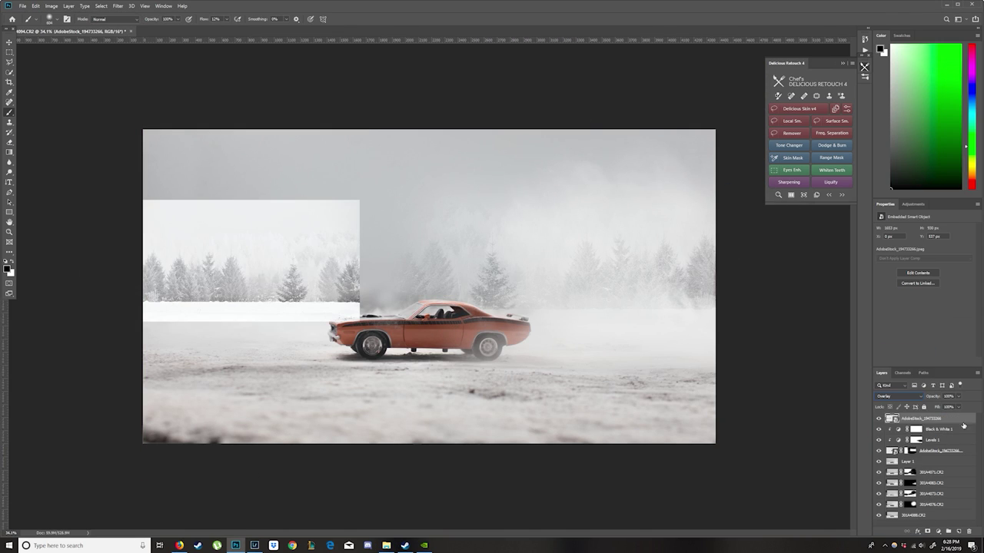
{"action": "left_click", "coordinate": [938, 531]}
{"action": "left_click", "coordinate": [943, 469]}
{"action": "left_click", "coordinate": [941, 423], "text": "alt"}
{"action": "left_click", "coordinate": [939, 531]}
{"action": "left_click", "coordinate": [957, 427]}
{"action": "left_click", "coordinate": [942, 424], "text": "alt"}
{"action": "left_click", "coordinate": [939, 440]}
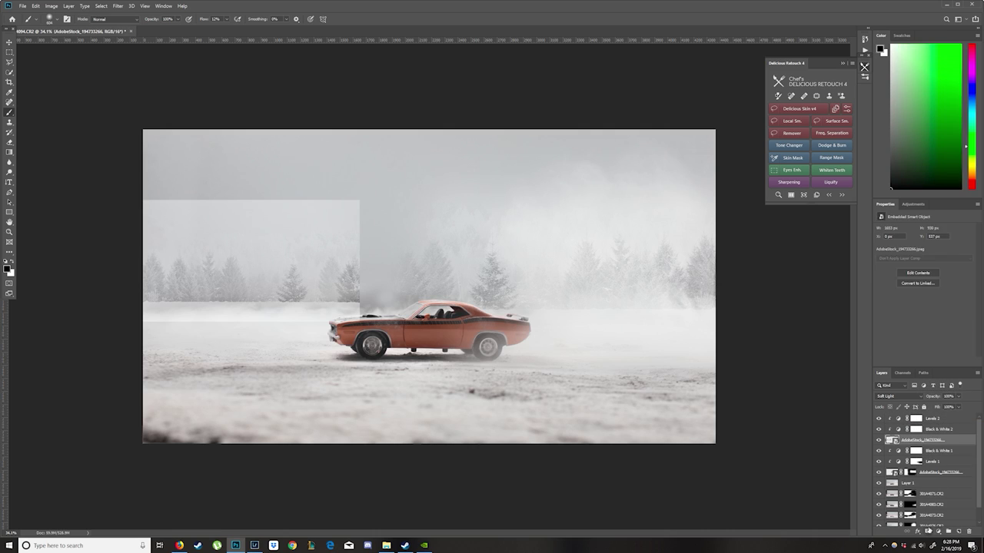
Add a layer mask to the flipped forest photo and paint black over its hard edges and ground strip
{"action": "left_click", "coordinate": [927, 531]}
{"action": "left_click_drag", "start_coordinate": [131, 166], "coordinate": [121, 319]}
{"action": "scroll", "coordinate": [163, 281], "scroll_direction": "up", "scroll_amount": 1}
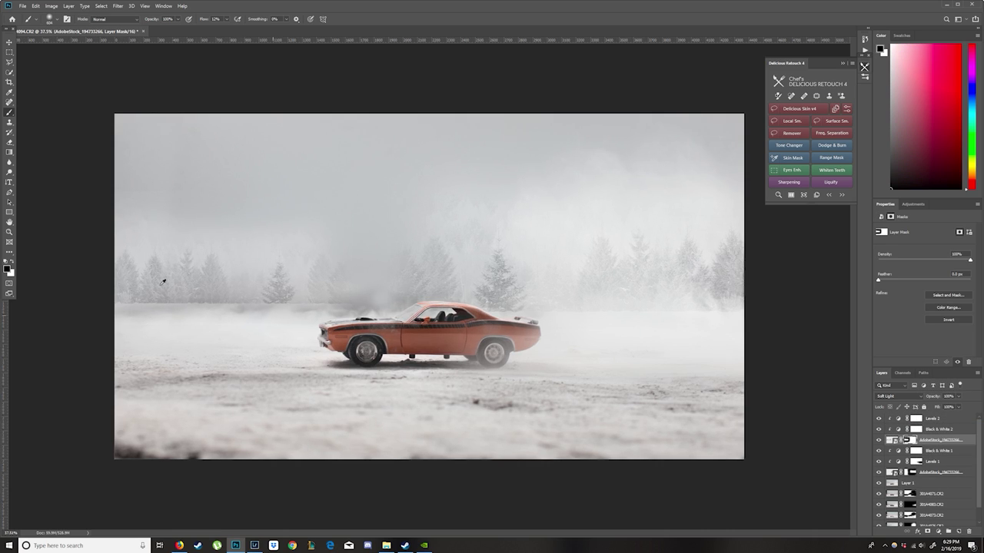
{"action": "left_click_drag", "start_coordinate": [163, 281], "coordinate": [336, 286]}
Adjust the input slider of the Levels 2 adjustment clipped to the flipped forest photo
{"action": "scroll", "coordinate": [336, 285], "scroll_direction": "down", "scroll_amount": 3}
{"action": "left_click", "coordinate": [933, 419]}
{"action": "left_click_drag", "start_coordinate": [929, 285], "coordinate": [970, 285]}
Rework the flipped forest photo's mask with white and black soft brushes to fade its edges into the fog
{"action": "right_click", "coordinate": [295, 254], "text": "alt"}
{"action": "key", "text": "x"}
{"action": "left_click", "coordinate": [910, 440]}
{"action": "scroll", "coordinate": [105, 204], "scroll_direction": "up", "scroll_amount": 4}
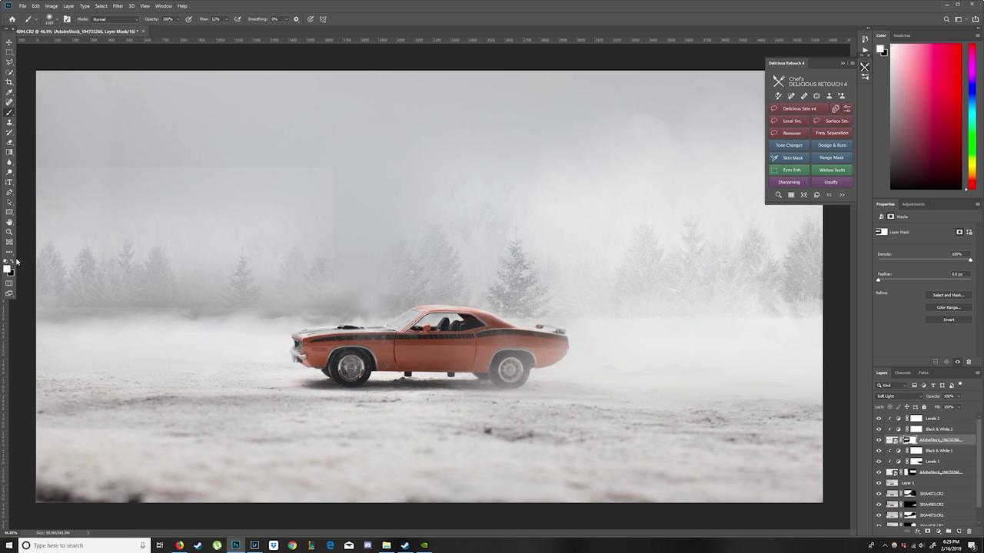
{"action": "scroll", "coordinate": [114, 308], "scroll_direction": "up", "scroll_amount": 4}
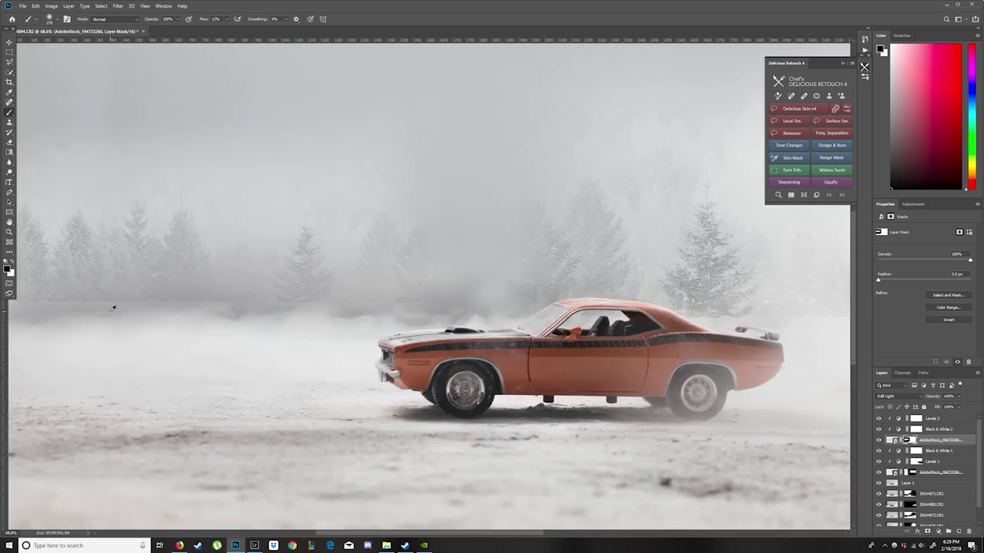
{"action": "scroll", "coordinate": [172, 307], "scroll_direction": "up", "scroll_amount": 3}
{"action": "right_click", "coordinate": [222, 307], "text": "alt"}
{"action": "scroll", "coordinate": [164, 314], "scroll_direction": "down", "scroll_amount": 6}
{"action": "scroll", "coordinate": [166, 314], "scroll_direction": "up", "scroll_amount": 3}
Move the flipped forest photo down about 25 px independently of its mask to lower the tree line onto the smoke
{"action": "key", "text": "v"}
{"action": "left_click_drag", "start_coordinate": [256, 279], "coordinate": [259, 293]}
{"action": "left_click", "coordinate": [891, 441]}
{"action": "key", "text": "ctrl+t"}
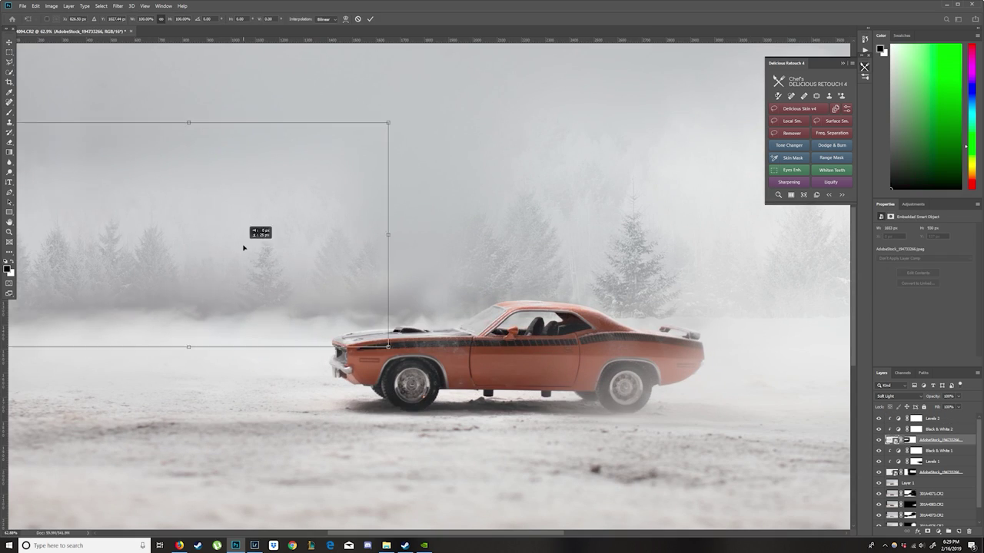
{"action": "left_click_drag", "start_coordinate": [244, 249], "coordinate": [244, 262]}
{"action": "key", "text": "Return"}
Refine the flipped forest photo's mask along the base of the trees so they blend into the low smoke
{"action": "left_click_drag", "start_coordinate": [213, 410], "coordinate": [353, 387]}
{"action": "scroll", "coordinate": [151, 300], "scroll_direction": "up", "scroll_amount": 3}
{"action": "left_click", "coordinate": [910, 440]}
{"action": "key", "text": "b"}
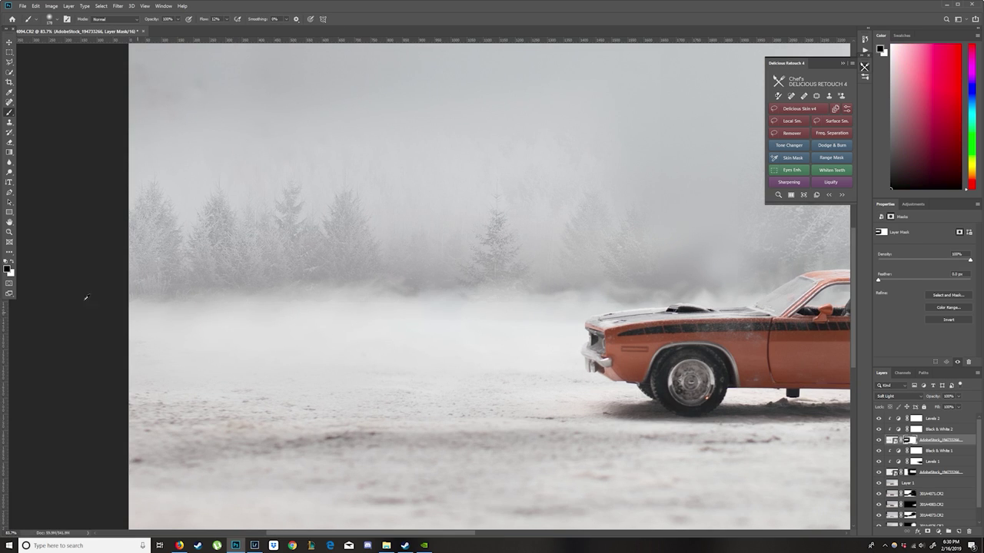
{"action": "scroll", "coordinate": [252, 334], "scroll_direction": "down", "scroll_amount": 3}
{"action": "scroll", "coordinate": [405, 231], "scroll_direction": "up", "scroll_amount": 1}
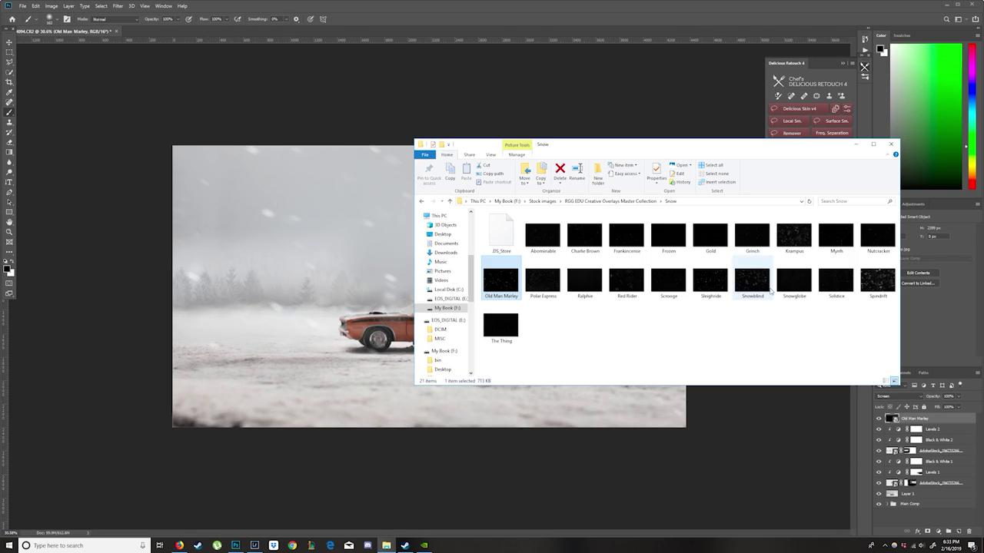
Stretch the Old Man Marley and Polar Express snow overlays to cover the whole canvas
{"action": "left_click_drag", "start_coordinate": [542, 281], "coordinate": [454, 285]}
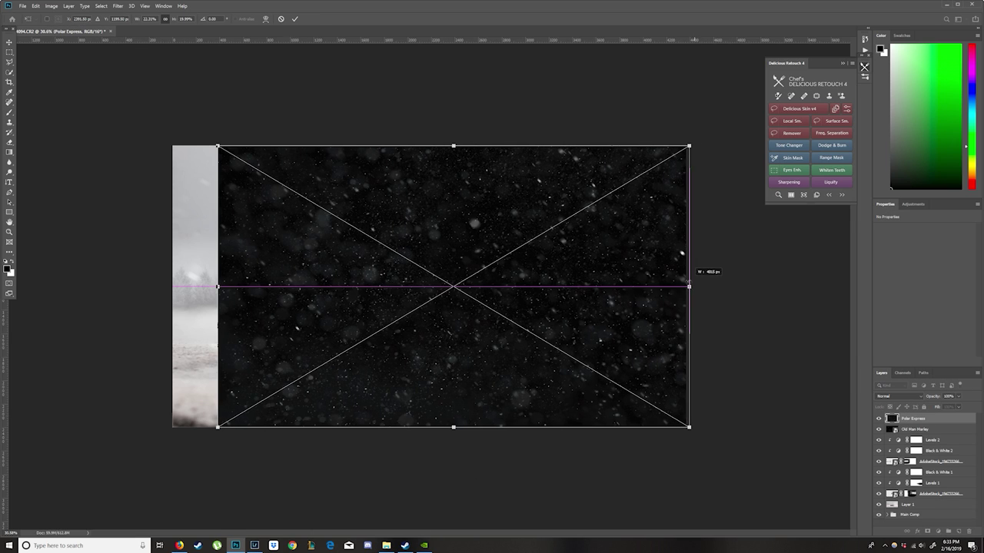
{"action": "left_click_drag", "start_coordinate": [218, 286], "coordinate": [172, 286]}
{"action": "key", "text": "Return"}
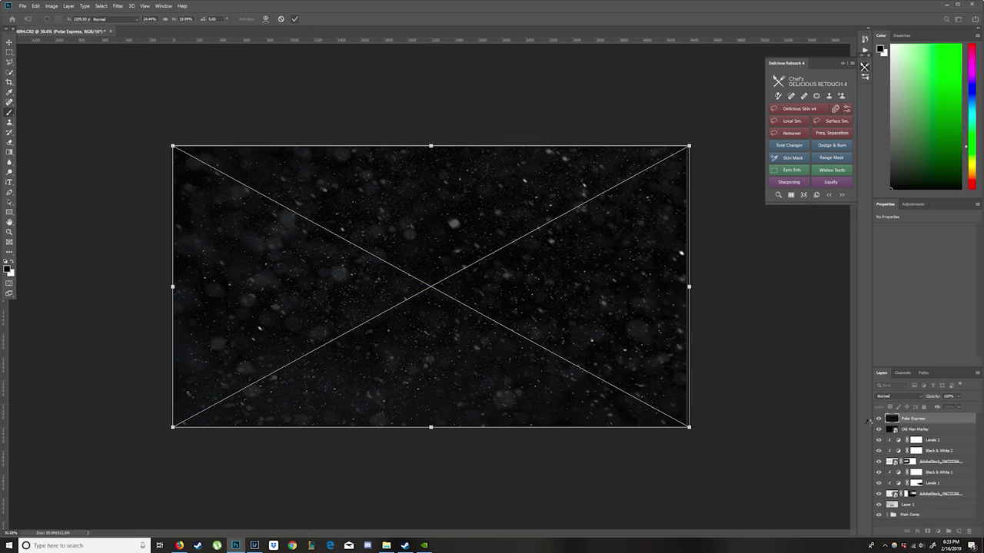
Set the Polar Express snow overlay's blend mode to Screen and select the Old Man Marley layer
{"action": "left_click", "coordinate": [899, 397]}
{"action": "left_click", "coordinate": [896, 409]}
{"action": "key", "text": "v"}
{"action": "scroll", "coordinate": [377, 289], "scroll_direction": "up", "scroll_amount": 4}
{"action": "scroll", "coordinate": [376, 289], "scroll_direction": "down", "scroll_amount": 5}
{"action": "scroll", "coordinate": [431, 287], "scroll_direction": "up", "scroll_amount": 3}
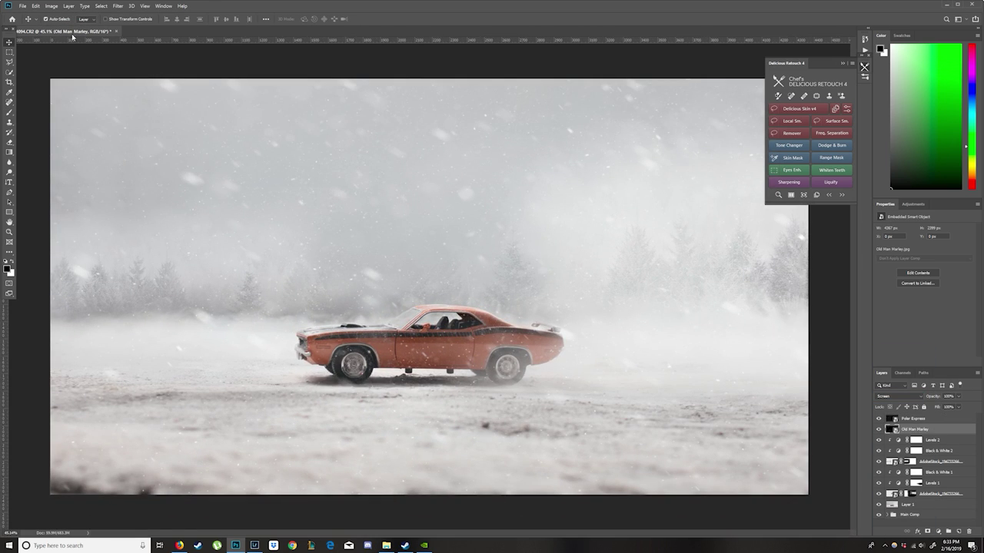
Apply a Motion Blur to the Old Man Marley snow overlay with an angle of -30° and a distance of 30 pixels
{"action": "left_click", "coordinate": [118, 5]}
{"action": "mouse_move", "coordinate": [131, 90]}
{"action": "left_click", "coordinate": [230, 139]}
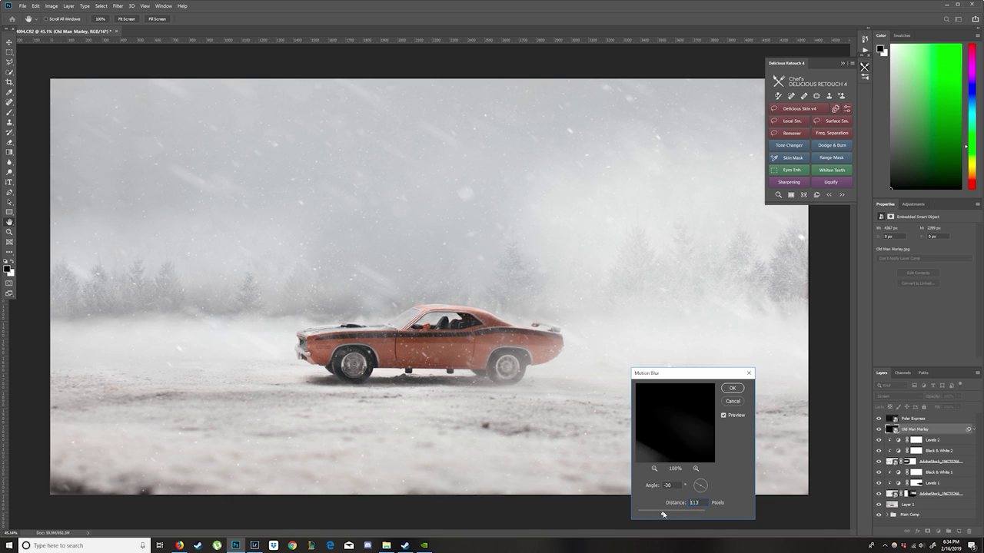
{"action": "left_click_drag", "start_coordinate": [687, 512], "coordinate": [651, 515]}
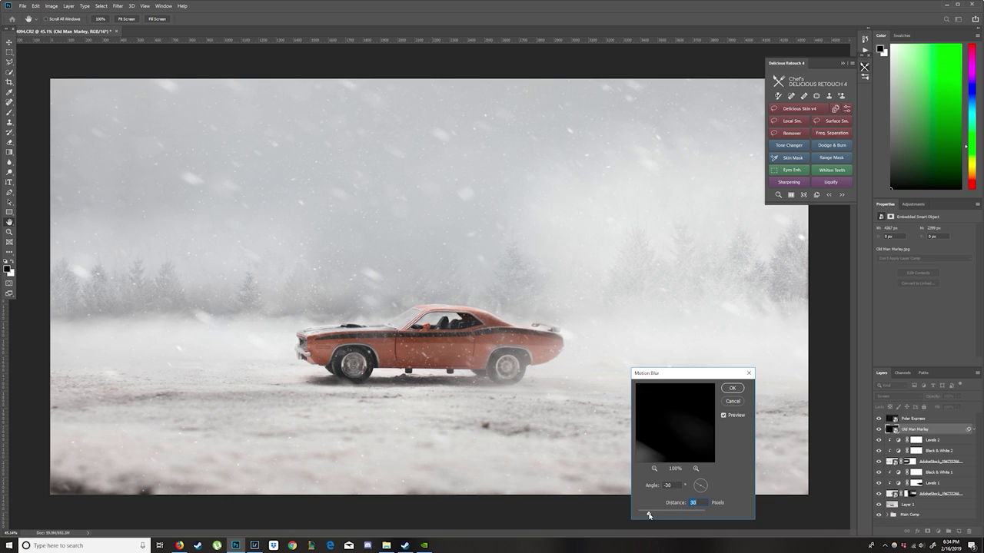
{"action": "left_click", "coordinate": [733, 388]}
Apply a slight Gaussian Blur to the Old Man Marley snow overlay
{"action": "left_click", "coordinate": [120, 7]}
{"action": "mouse_move", "coordinate": [132, 92]}
{"action": "left_click", "coordinate": [237, 123]}
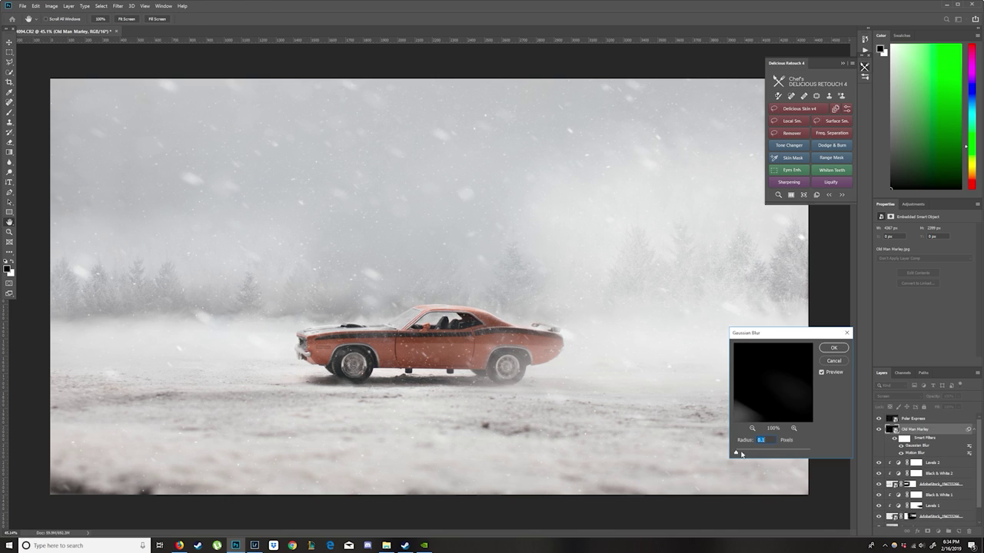
{"action": "left_click", "coordinate": [834, 348]}
Add a layer mask to the Old Man Marley overlay and paint its snowflakes off the car
{"action": "left_click", "coordinate": [914, 418]}
{"action": "left_click", "coordinate": [916, 430]}
{"action": "left_click", "coordinate": [928, 531]}
{"action": "key", "text": "b"}
{"action": "left_click_drag", "start_coordinate": [338, 350], "coordinate": [523, 344]}
{"action": "scroll", "coordinate": [351, 288], "scroll_direction": "up", "scroll_amount": 1}
{"action": "scroll", "coordinate": [354, 307], "scroll_direction": "up", "scroll_amount": 4}
{"action": "scroll", "coordinate": [495, 411], "scroll_direction": "down", "scroll_amount": 6}
Apply a Motion Blur to the Polar Express overlay with an angle of -30° and a distance of 12 pixels
{"action": "left_click", "coordinate": [914, 419]}
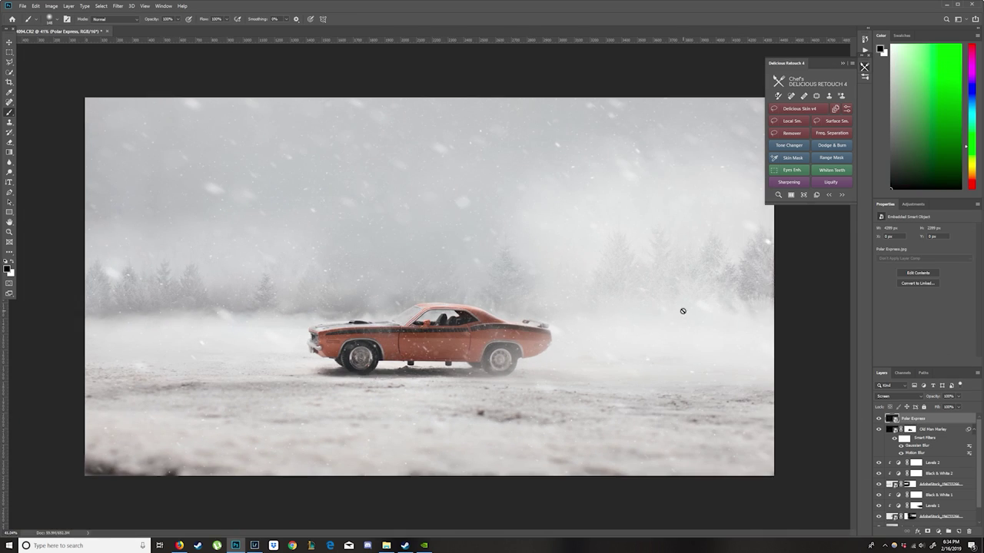
{"action": "left_click", "coordinate": [121, 7]}
{"action": "left_click", "coordinate": [226, 138]}
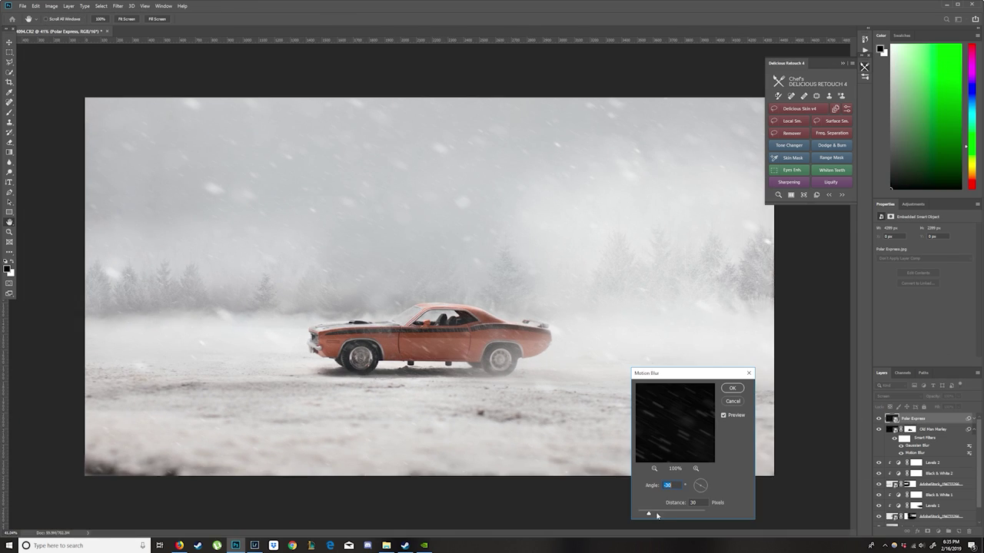
{"action": "left_click", "coordinate": [733, 388]}
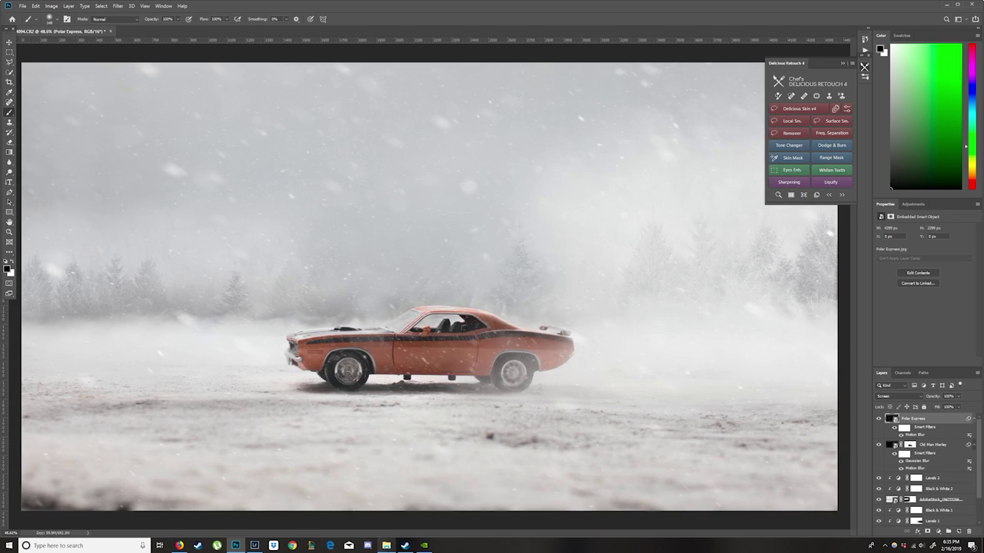
Set the Sleighride snow overlay's blend mode to Screen and mask its flakes off the car
{"action": "left_click", "coordinate": [899, 396]}
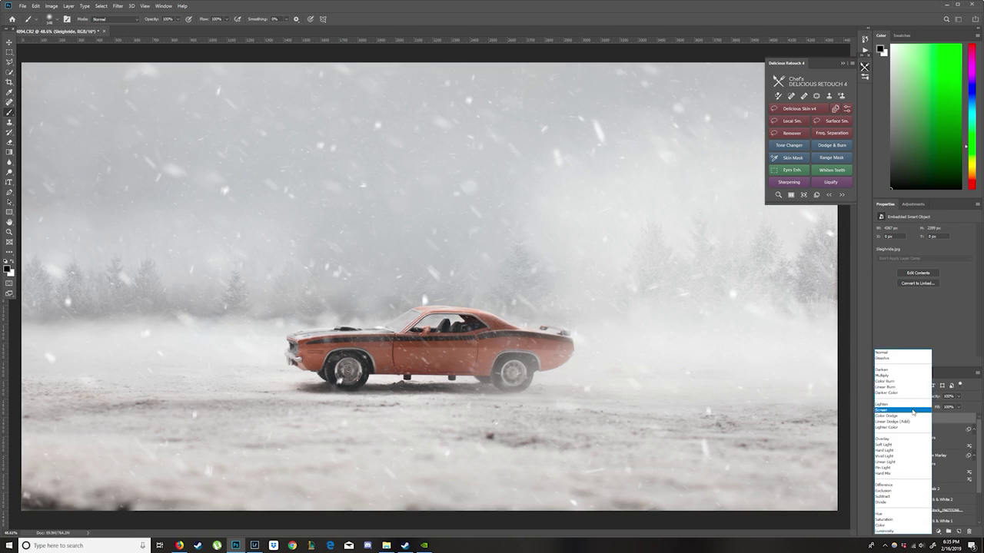
{"action": "left_click", "coordinate": [913, 411]}
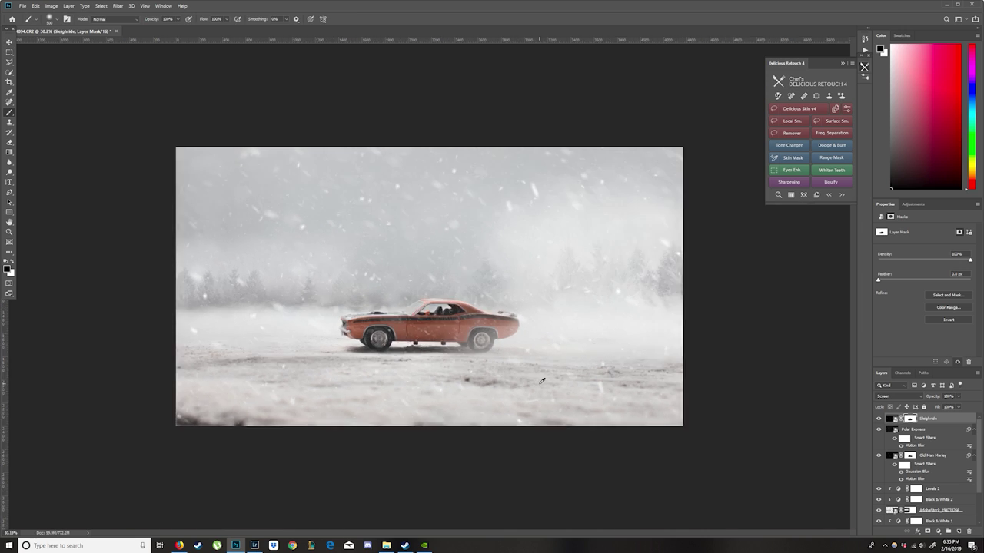
{"action": "scroll", "coordinate": [542, 381], "scroll_direction": "up", "scroll_amount": 4}
{"action": "scroll", "coordinate": [404, 356], "scroll_direction": "down", "scroll_amount": 1}
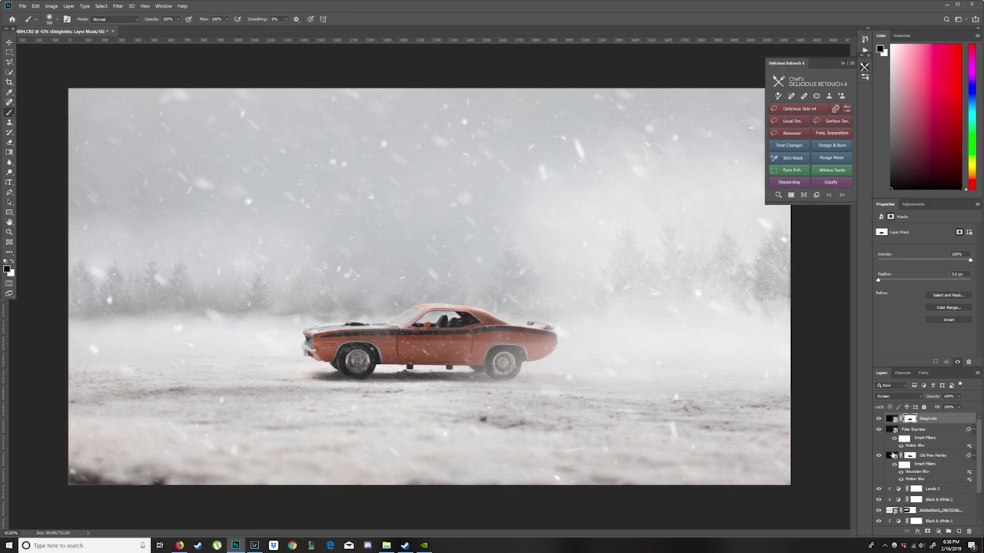
Clone snow over the front support peg beneath the car on Layer 1
{"action": "scroll", "coordinate": [892, 455], "scroll_direction": "down", "scroll_amount": 4}
{"action": "left_click", "coordinate": [879, 501]}
{"action": "left_click", "coordinate": [878, 501]}
{"action": "left_click", "coordinate": [901, 511]}
{"action": "scroll", "coordinate": [399, 354], "scroll_direction": "up", "scroll_amount": 12}
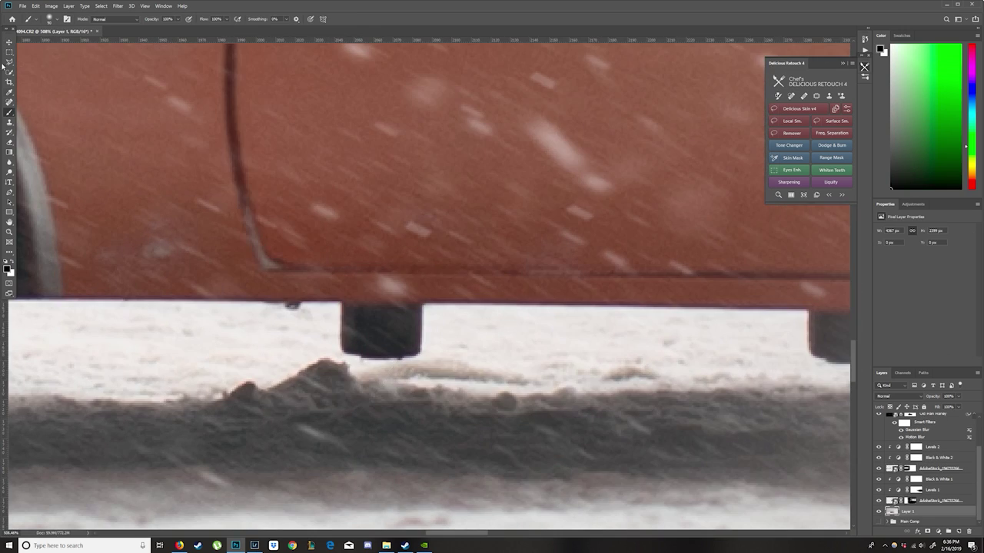
{"action": "key", "text": "s"}
{"action": "left_click", "coordinate": [443, 335], "text": "alt"}
{"action": "right_click", "coordinate": [439, 339], "text": "alt"}
{"action": "mouse_move", "coordinate": [416, 357]}
{"action": "left_mouse_down"}
{"action": "mouse_move", "coordinate": [397, 358]}
{"action": "mouse_move", "coordinate": [383, 340]}
{"action": "mouse_move", "coordinate": [407, 338]}
{"action": "left_mouse_up"}
Clone snow over the rear support peg hanging beneath the car's door on Layer 1
{"action": "left_click_drag", "start_coordinate": [447, 532], "coordinate": [473, 490]}
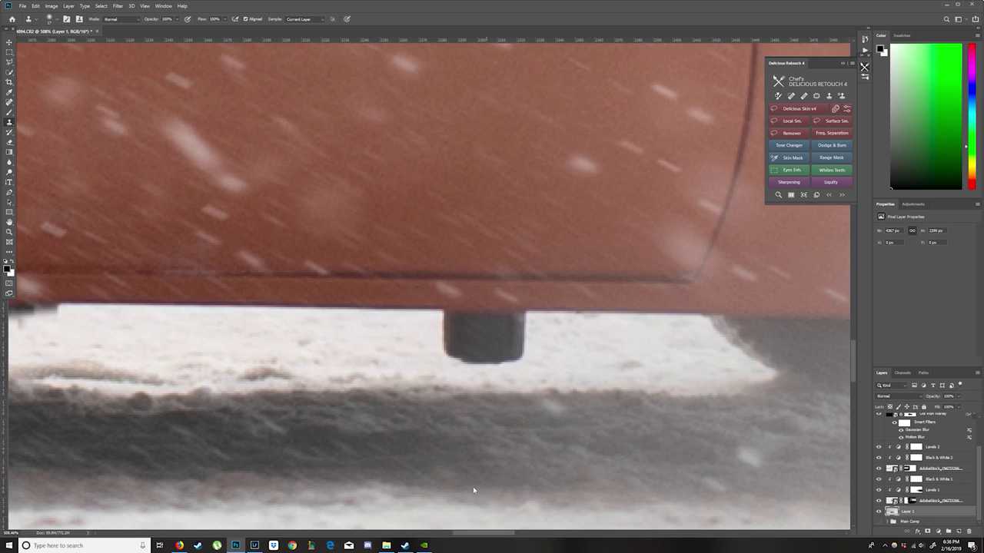
{"action": "left_click", "coordinate": [380, 329], "text": "alt"}
{"action": "left_click_drag", "start_coordinate": [482, 329], "coordinate": [481, 345]}
{"action": "scroll", "coordinate": [461, 338], "scroll_direction": "down", "scroll_amount": 4}
{"action": "left_click_drag", "start_coordinate": [494, 533], "coordinate": [480, 533]}
{"action": "scroll", "coordinate": [211, 305], "scroll_direction": "up", "scroll_amount": 3}
Clean up the remaining peg traces along the car's lower edge with the healing brush and Clone Stamp
{"action": "key", "text": "j"}
{"action": "mouse_move", "coordinate": [323, 317]}
{"action": "left_mouse_down"}
{"action": "mouse_move", "coordinate": [249, 317]}
{"action": "mouse_move", "coordinate": [321, 301]}
{"action": "left_mouse_up"}
{"action": "scroll", "coordinate": [227, 325], "scroll_direction": "up", "scroll_amount": 3}
{"action": "key", "text": "s"}
{"action": "scroll", "coordinate": [257, 318], "scroll_direction": "up", "scroll_amount": 2}
{"action": "scroll", "coordinate": [492, 400], "scroll_direction": "down", "scroll_amount": 5}
{"action": "left_click_drag", "start_coordinate": [457, 533], "coordinate": [484, 532]}
{"action": "right_click", "coordinate": [300, 386], "text": "alt"}
{"action": "scroll", "coordinate": [518, 428], "scroll_direction": "down", "scroll_amount": 4}
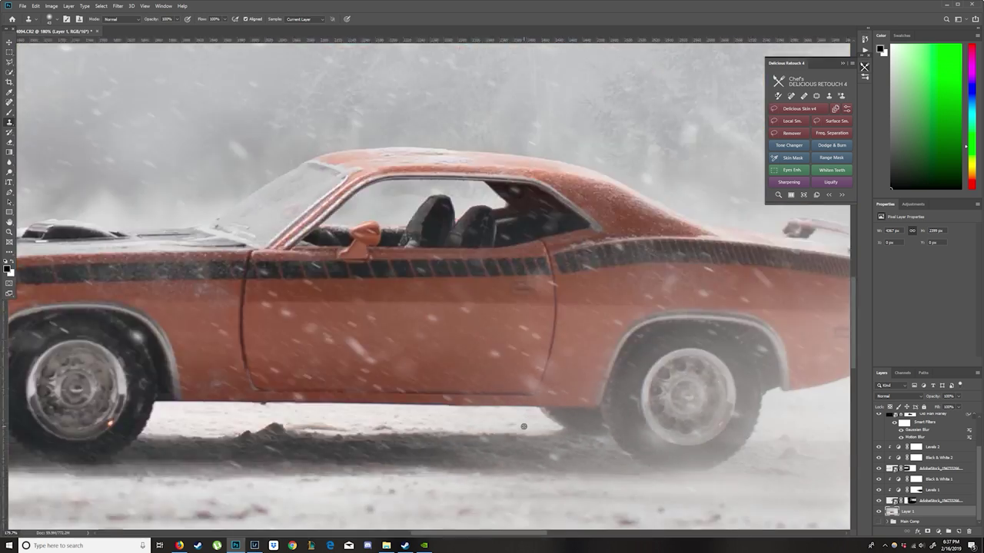
{"action": "scroll", "coordinate": [523, 427], "scroll_direction": "down", "scroll_amount": 12}
{"action": "scroll", "coordinate": [909, 455], "scroll_direction": "up", "scroll_amount": 2}
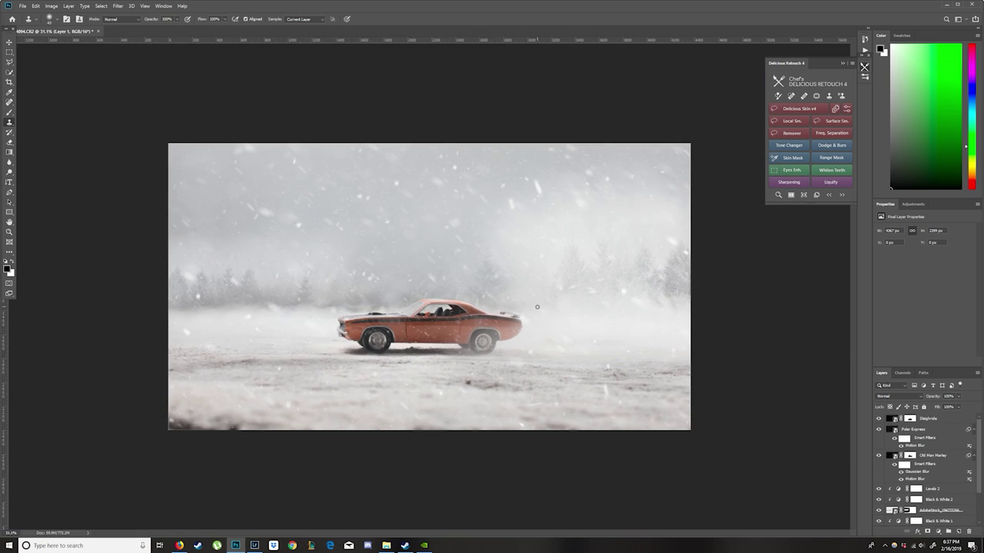
{"action": "scroll", "coordinate": [250, 335], "scroll_direction": "up", "scroll_amount": 10}
{"action": "scroll", "coordinate": [430, 307], "scroll_direction": "down", "scroll_amount": 9}
Group the three snow overlays as Snow and the forest layers with their adjustments as BG
{"action": "left_click", "coordinate": [928, 419]}
{"action": "left_click", "coordinate": [932, 456], "text": "shift"}
{"action": "key", "text": "ctrl+g"}
{"action": "key", "text": "v"}
{"action": "scroll", "coordinate": [429, 307], "scroll_direction": "up", "scroll_amount": 5}
{"action": "scroll", "coordinate": [429, 308], "scroll_direction": "down", "scroll_amount": 7}
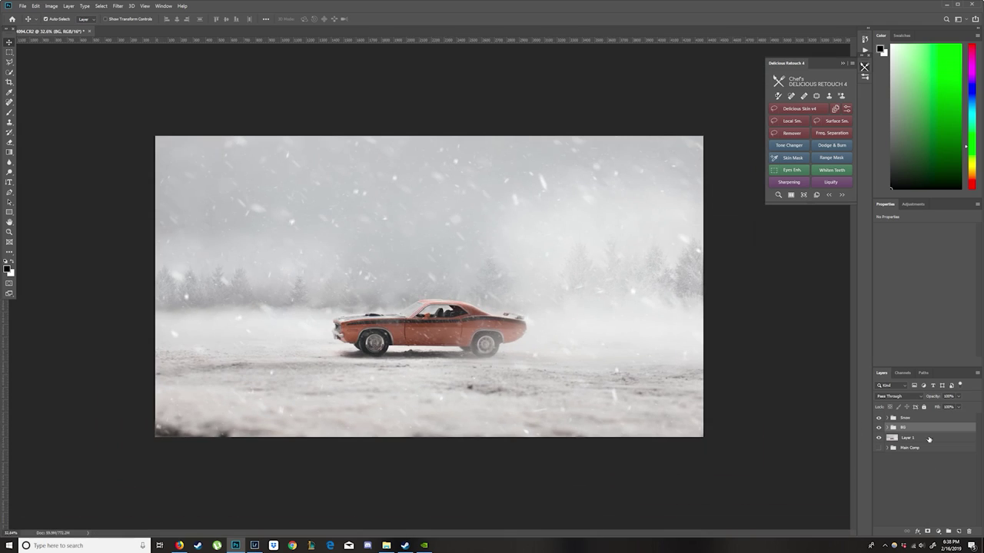
Stamp all visible layers onto a new top layer and fit a 15° Spin Blur to the car's front wheel
{"action": "left_click", "coordinate": [920, 419]}
{"action": "key", "text": "ctrl+alt+shift+e"}
{"action": "left_click", "coordinate": [117, 6]}
{"action": "mouse_move", "coordinate": [153, 102]}
{"action": "left_click", "coordinate": [227, 132]}
{"action": "scroll", "coordinate": [422, 316], "scroll_direction": "up", "scroll_amount": 8}
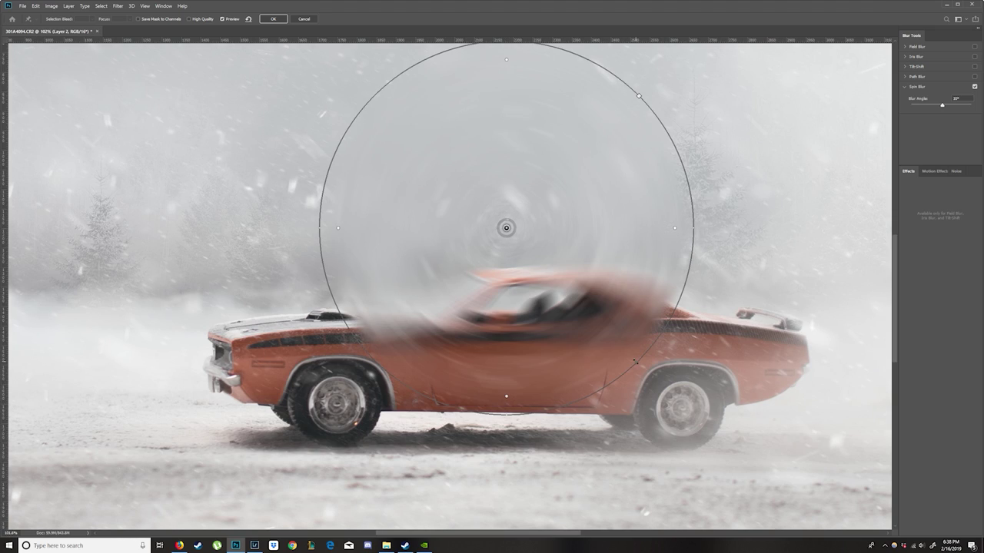
{"action": "left_click_drag", "start_coordinate": [635, 362], "coordinate": [384, 420]}
{"action": "scroll", "coordinate": [292, 432], "scroll_direction": "up", "scroll_amount": 5}
{"action": "scroll", "coordinate": [359, 398], "scroll_direction": "down", "scroll_amount": 5}
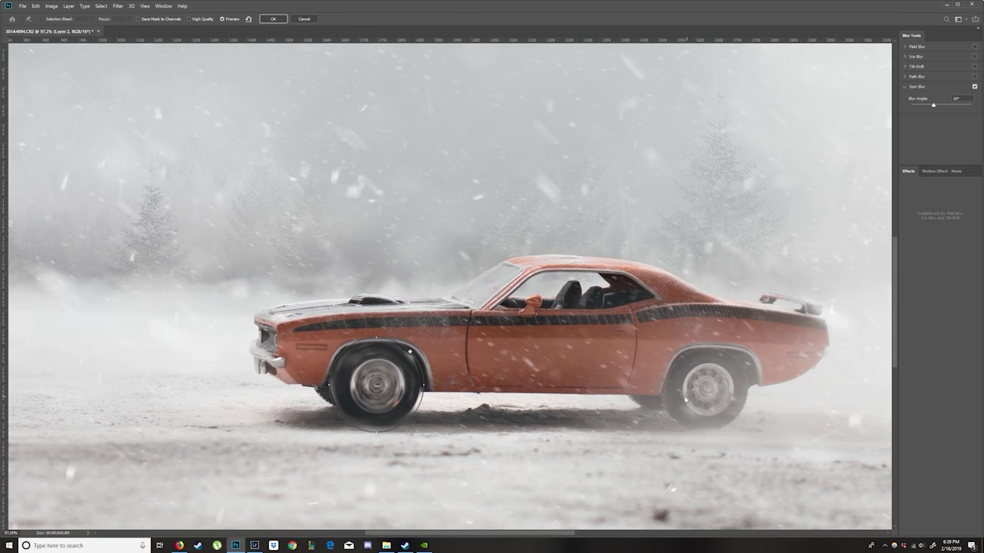
Fit a second 15° Spin Blur to the car's rear wheel and apply the blur
{"action": "left_click_drag", "start_coordinate": [876, 466], "coordinate": [737, 404]}
{"action": "scroll", "coordinate": [738, 411], "scroll_direction": "up", "scroll_amount": 2}
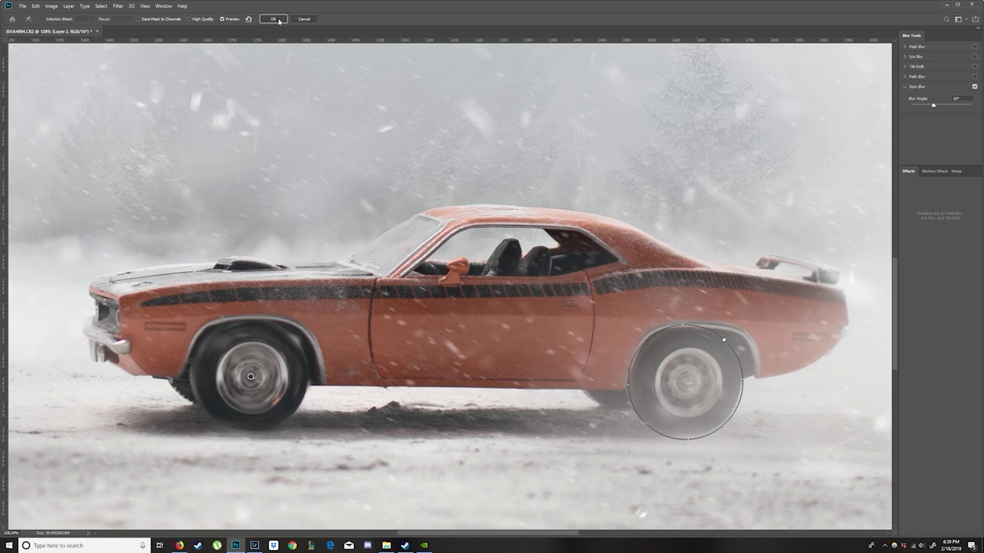
{"action": "key", "text": "Return"}
{"action": "scroll", "coordinate": [589, 315], "scroll_direction": "down", "scroll_amount": 4}
{"action": "scroll", "coordinate": [475, 400], "scroll_direction": "up", "scroll_amount": 1}
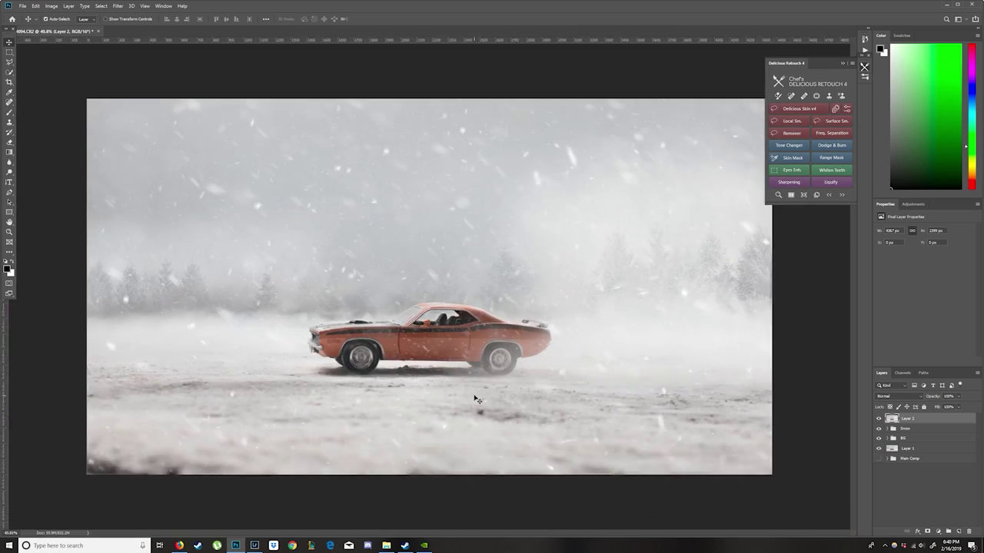
{"action": "scroll", "coordinate": [474, 394], "scroll_direction": "up", "scroll_amount": 2}
{"action": "scroll", "coordinate": [461, 384], "scroll_direction": "down", "scroll_amount": 2}
{"action": "scroll", "coordinate": [418, 359], "scroll_direction": "up", "scroll_amount": 1}
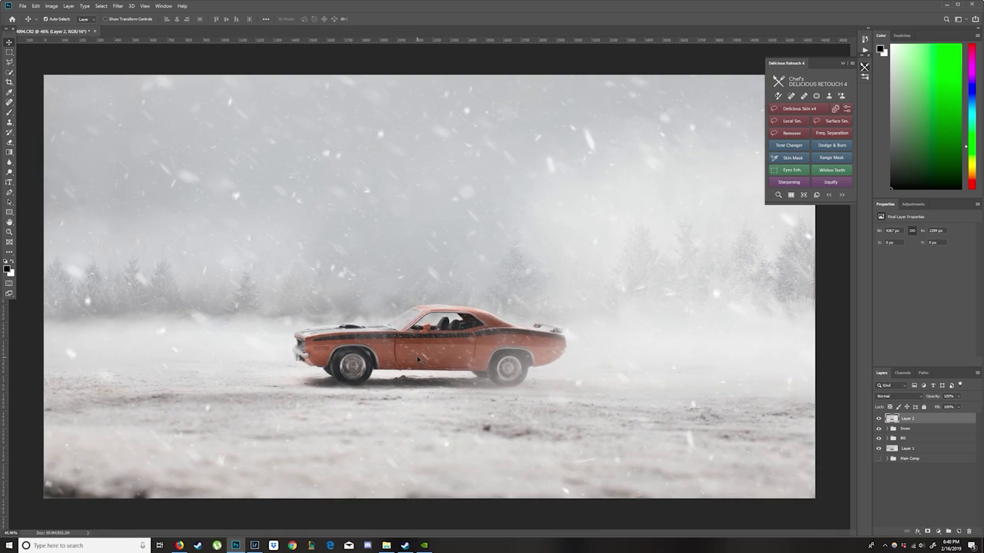
Try different 3DLUT looks such as FoggyNight in a Color Lookup adjustment layer, then delete the layer
{"action": "left_click", "coordinate": [939, 531]}
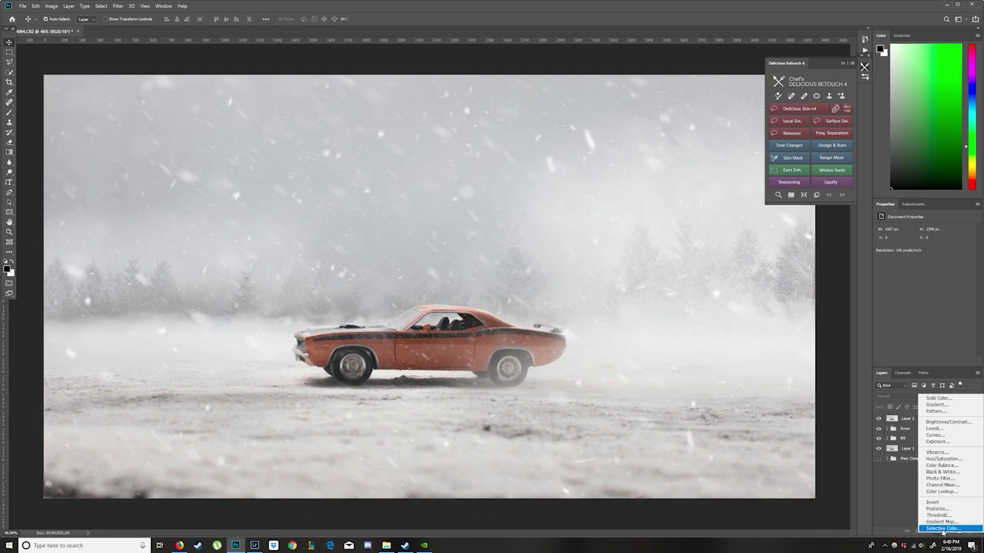
{"action": "left_click", "coordinate": [939, 495]}
{"action": "left_click", "coordinate": [929, 231]}
{"action": "left_click", "coordinate": [918, 260]}
{"action": "scroll", "coordinate": [927, 232], "scroll_direction": "down", "scroll_amount": 5}
{"action": "scroll", "coordinate": [929, 232], "scroll_direction": "down", "scroll_amount": 4}
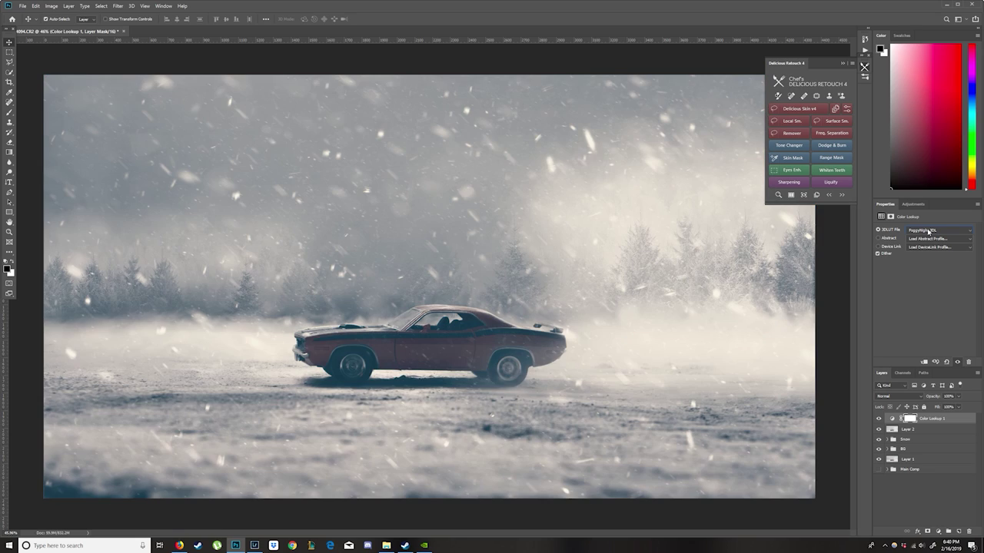
{"action": "scroll", "coordinate": [933, 229], "scroll_direction": "down", "scroll_amount": 8}
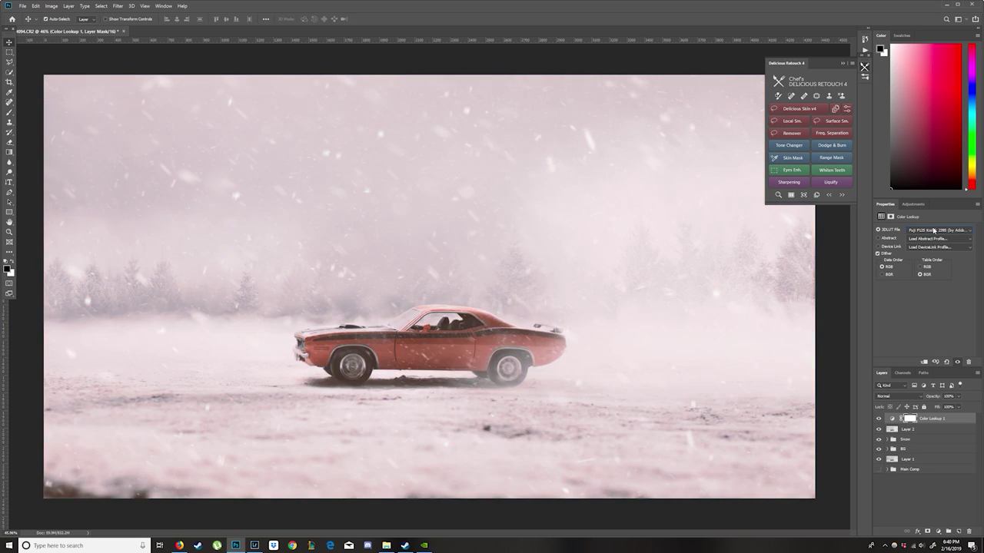
{"action": "scroll", "coordinate": [934, 229], "scroll_direction": "down", "scroll_amount": 3}
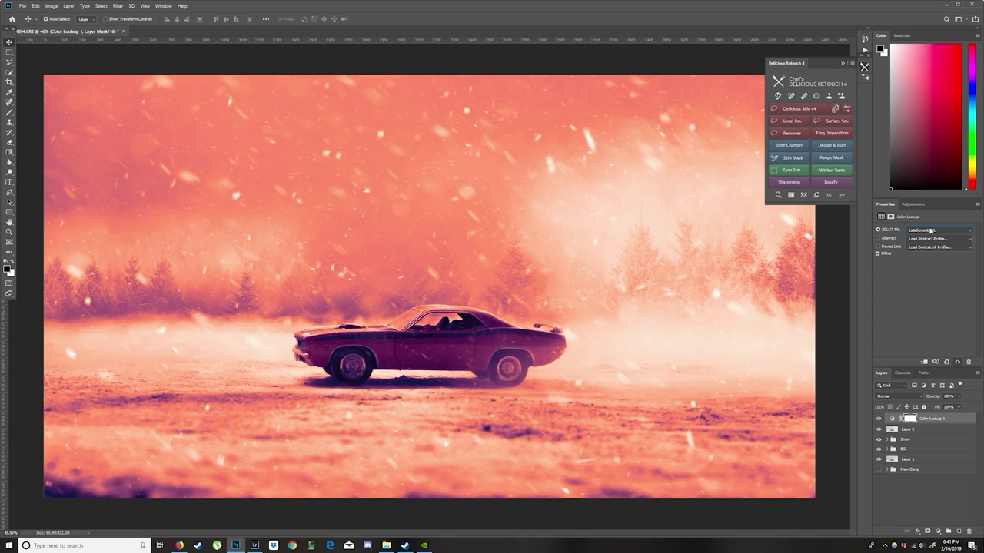
{"action": "scroll", "coordinate": [936, 231], "scroll_direction": "up", "scroll_amount": 5}
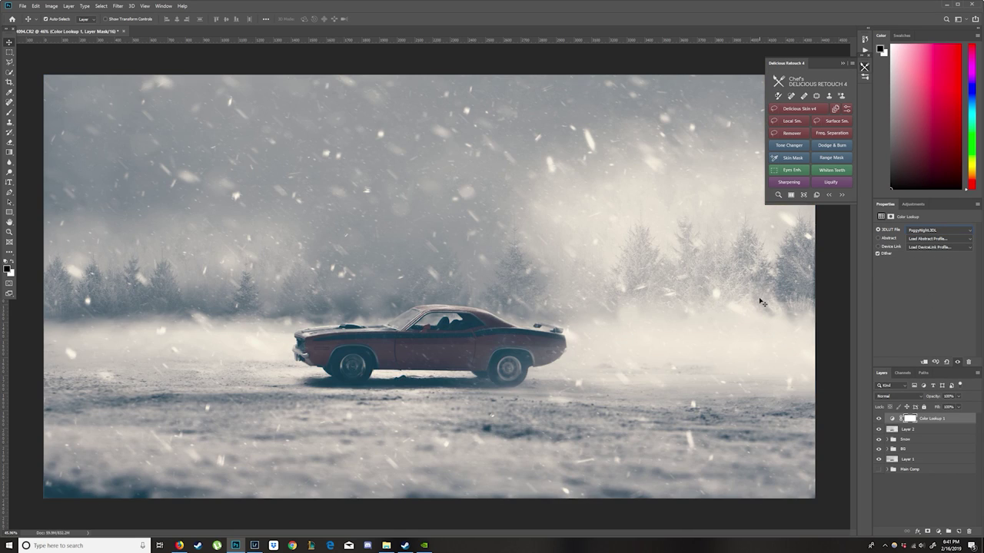
{"action": "left_click_drag", "start_coordinate": [927, 396], "coordinate": [879, 377]}
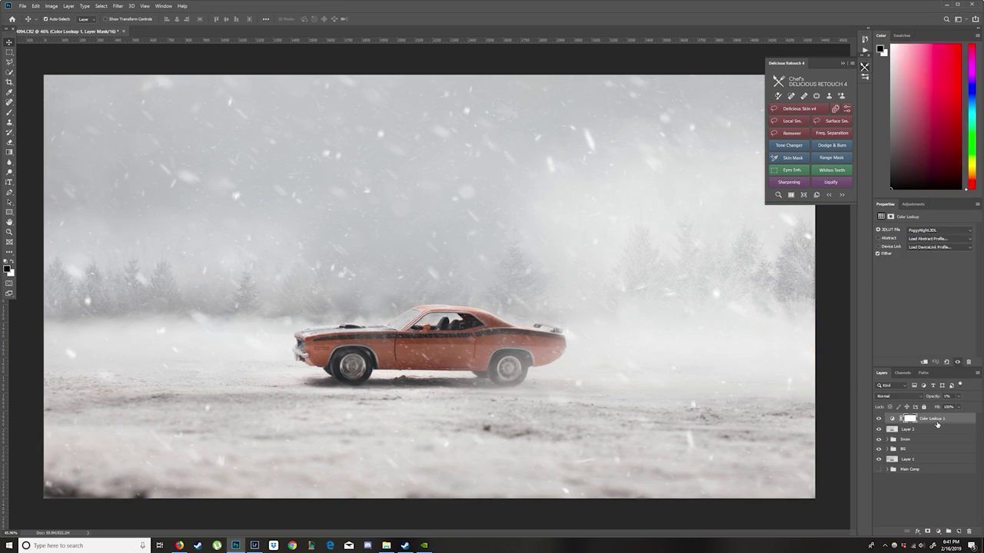
{"action": "key", "text": "Delete"}
Add a Brightness/Contrast adjustment layer with brightness -34 and contrast 28
{"action": "left_click", "coordinate": [939, 532]}
{"action": "left_click", "coordinate": [942, 422]}
{"action": "mouse_move", "coordinate": [924, 266]}
{"action": "left_mouse_down"}
{"action": "mouse_move", "coordinate": [953, 268]}
{"action": "mouse_move", "coordinate": [936, 267]}
{"action": "left_mouse_up"}
{"action": "mouse_move", "coordinate": [923, 251]}
{"action": "left_mouse_down"}
{"action": "mouse_move", "coordinate": [889, 252]}
{"action": "mouse_move", "coordinate": [915, 252]}
{"action": "left_mouse_up"}
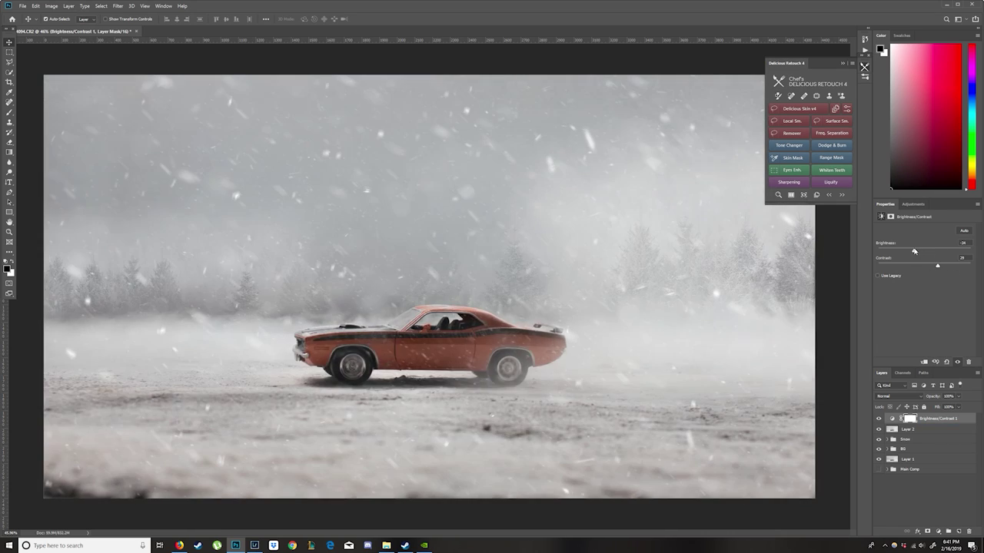
{"action": "left_click", "coordinate": [544, 269]}
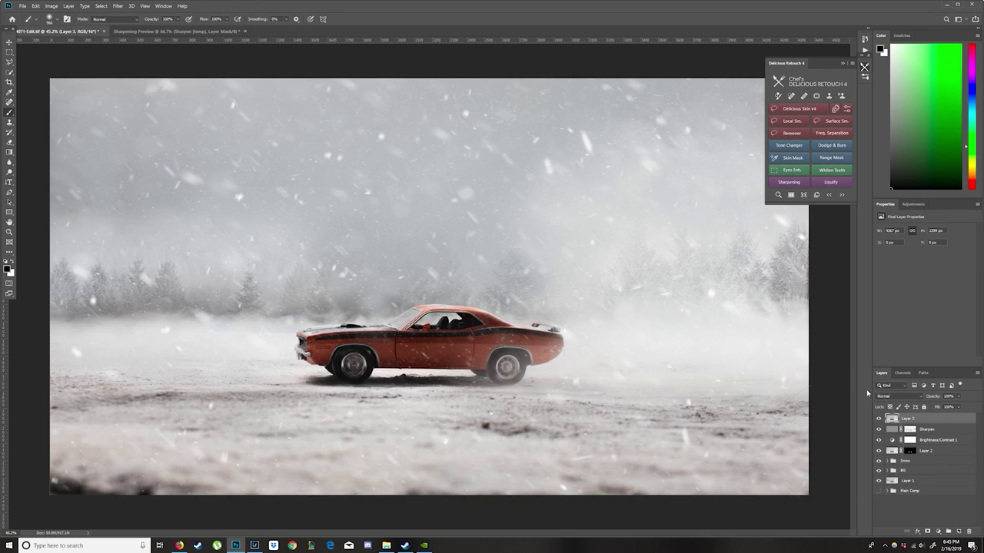
{"action": "left_click", "coordinate": [117, 5]}
{"action": "left_click", "coordinate": [154, 52]}
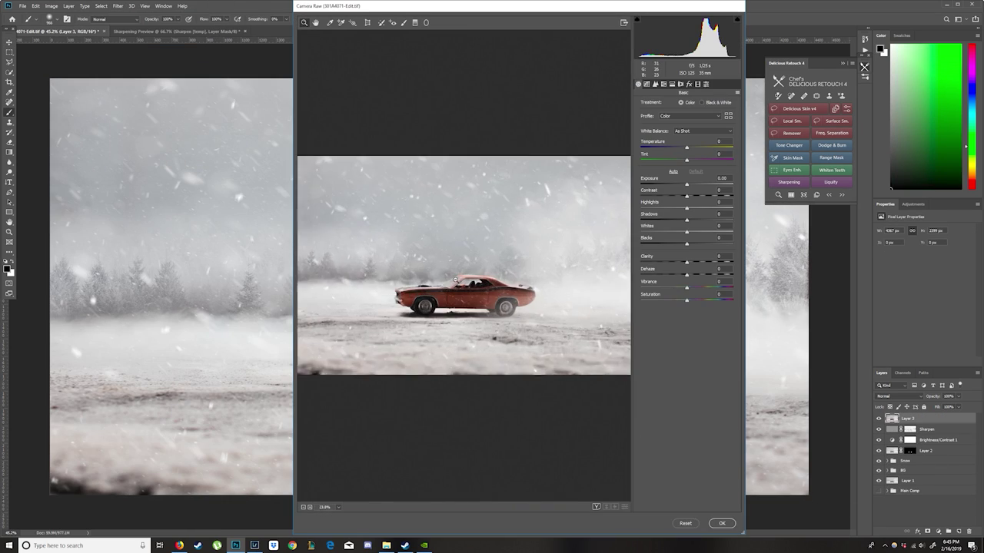
{"action": "scroll", "coordinate": [673, 273], "scroll_direction": "down", "scroll_amount": 3}
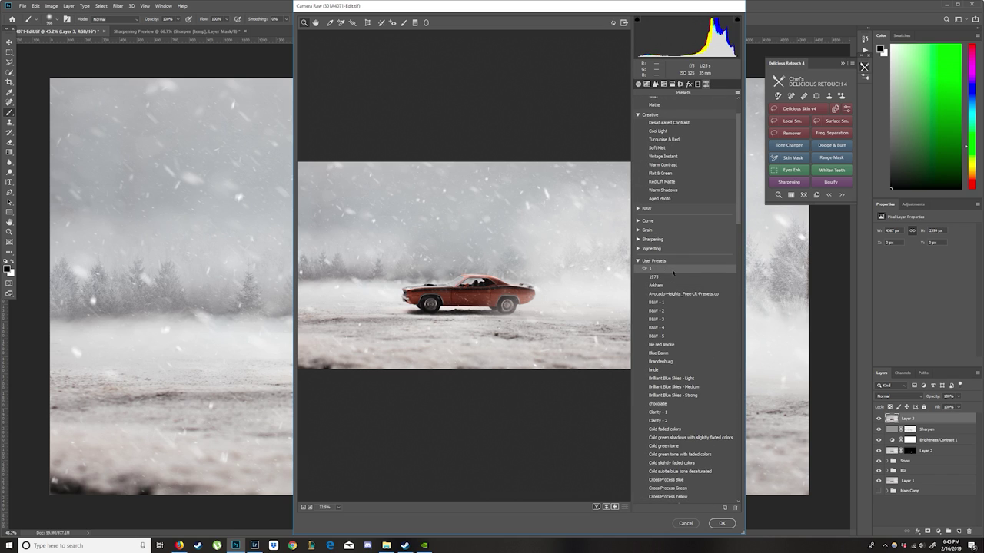
{"action": "scroll", "coordinate": [678, 326], "scroll_direction": "down", "scroll_amount": 5}
{"action": "scroll", "coordinate": [678, 328], "scroll_direction": "up", "scroll_amount": 8}
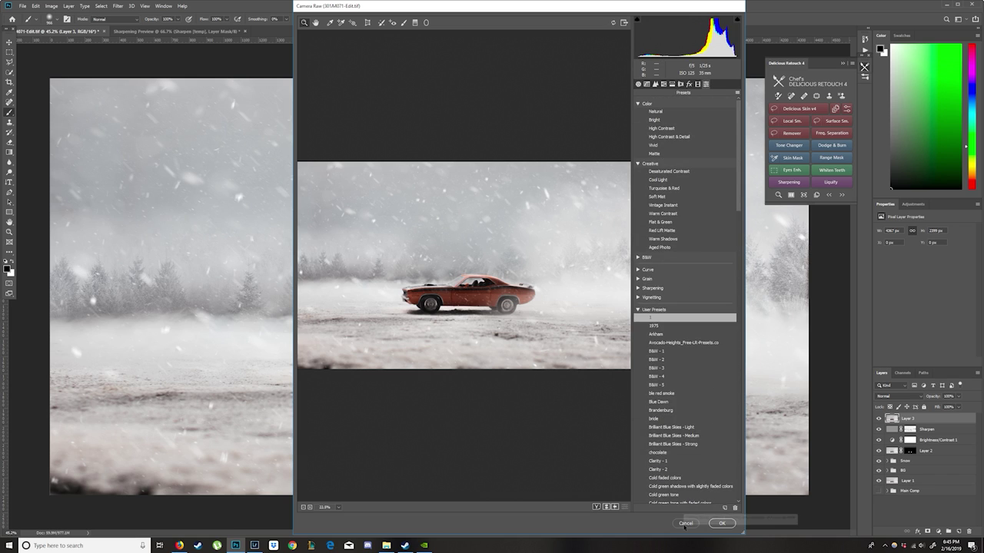
{"action": "left_click", "coordinate": [685, 523]}
Open the Camera Raw filter on the top layer and choose a look from user presets such as Crossify and Moody
{"action": "left_click", "coordinate": [117, 5]}
{"action": "left_click", "coordinate": [153, 53]}
{"action": "left_click", "coordinate": [705, 84]}
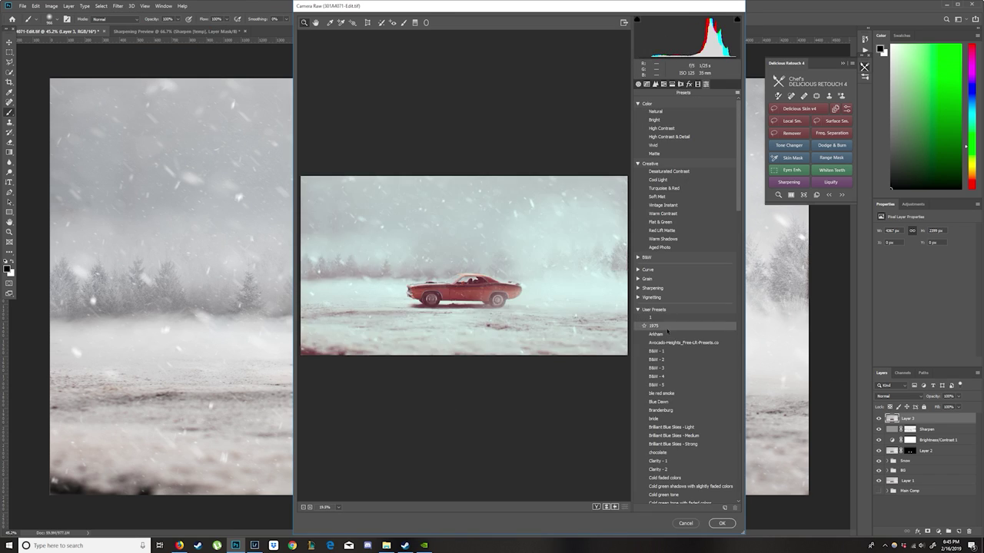
{"action": "scroll", "coordinate": [676, 430], "scroll_direction": "down", "scroll_amount": 7}
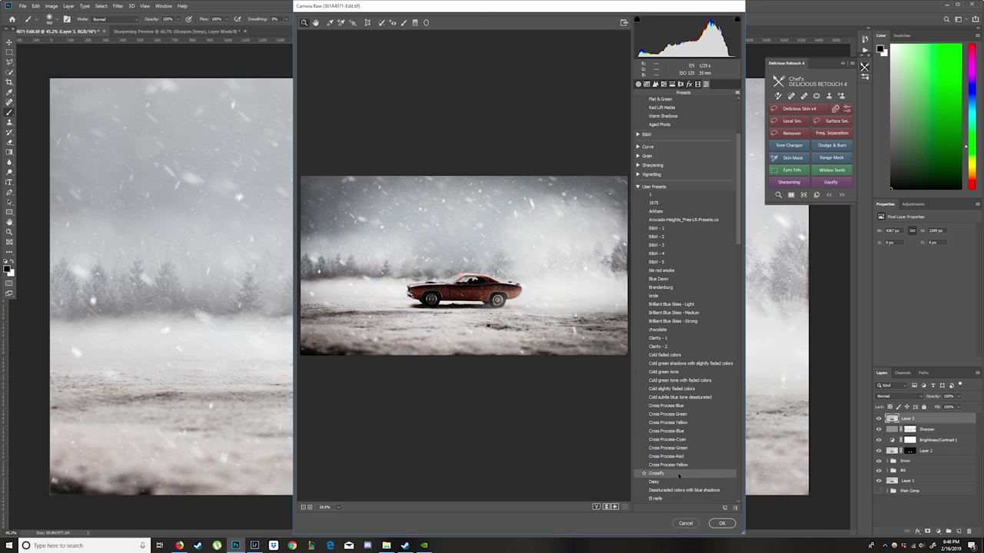
{"action": "scroll", "coordinate": [677, 477], "scroll_direction": "down", "scroll_amount": 4}
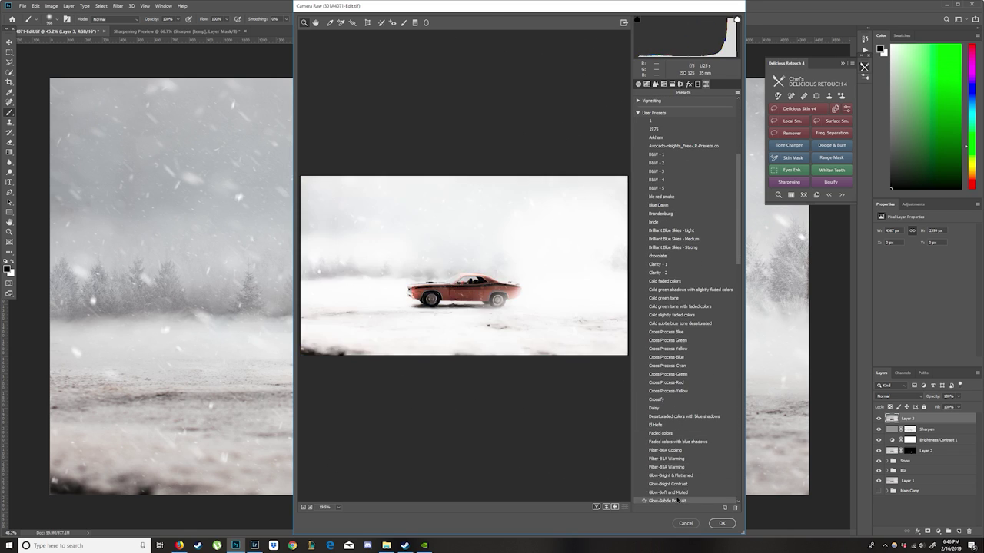
{"action": "scroll", "coordinate": [668, 491], "scroll_direction": "down", "scroll_amount": 4}
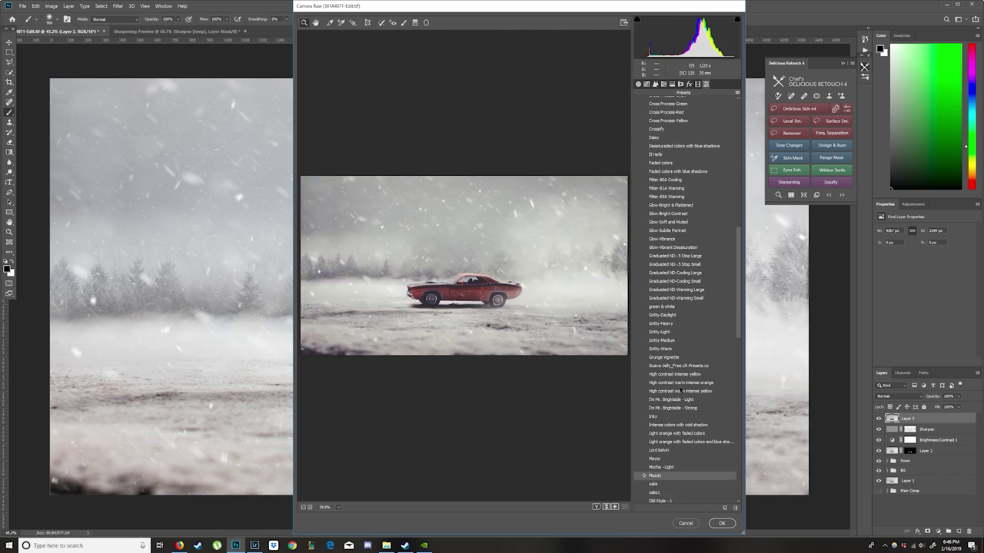
{"action": "scroll", "coordinate": [678, 132], "scroll_direction": "up", "scroll_amount": 4}
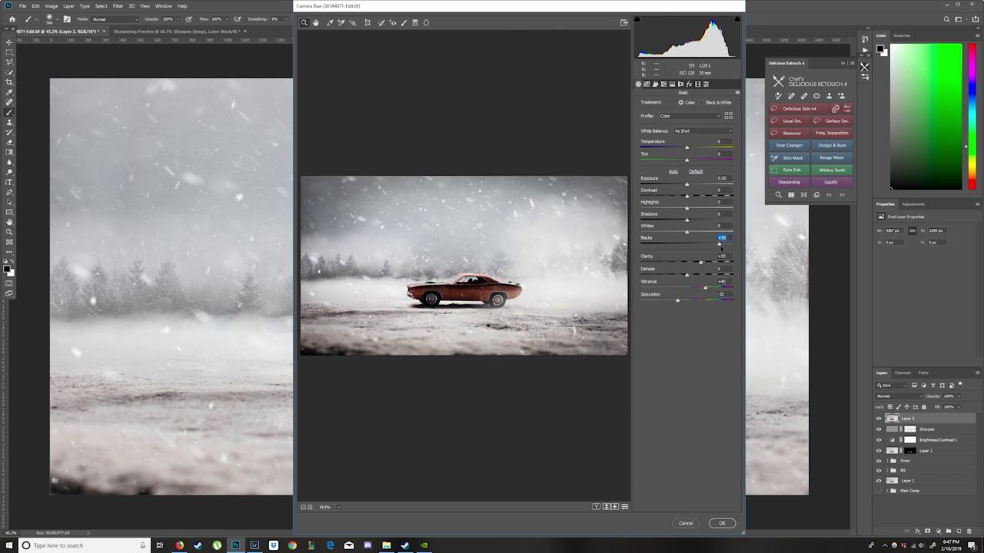
Fine-tune the Shadows, apply the Camera Raw grade, and lower the graded layer's opacity to 48%
{"action": "left_click_drag", "start_coordinate": [686, 220], "coordinate": [694, 196]}
{"action": "left_click", "coordinate": [722, 524]}
{"action": "scroll", "coordinate": [456, 342], "scroll_direction": "down", "scroll_amount": 6}
{"action": "scroll", "coordinate": [455, 343], "scroll_direction": "down", "scroll_amount": 3}
{"action": "mouse_move", "coordinate": [934, 396]}
{"action": "left_mouse_down"}
{"action": "mouse_move", "coordinate": [903, 392]}
{"action": "mouse_move", "coordinate": [931, 394]}
{"action": "left_mouse_up"}
{"action": "scroll", "coordinate": [448, 351], "scroll_direction": "up", "scroll_amount": 8}
{"action": "scroll", "coordinate": [448, 351], "scroll_direction": "down", "scroll_amount": 5}
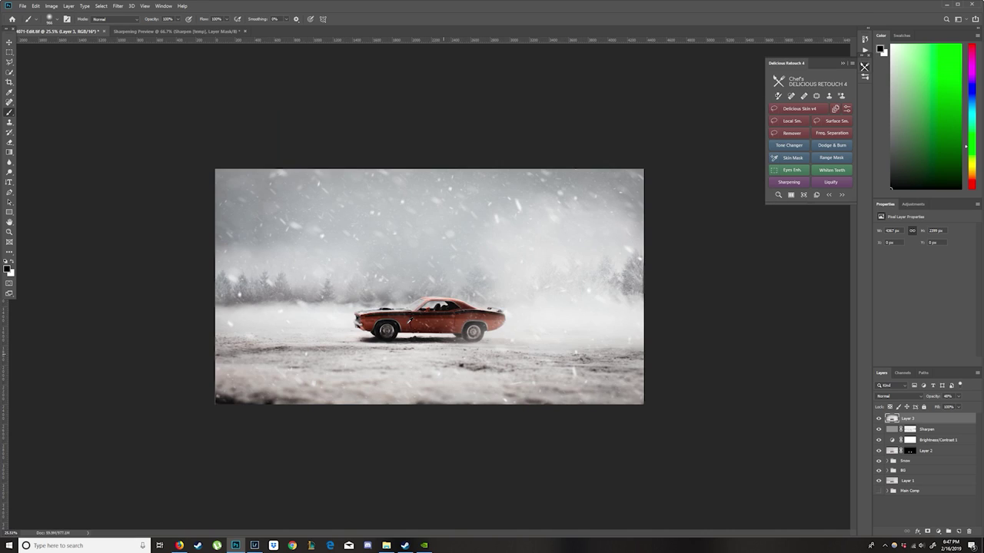
{"action": "left_click", "coordinate": [914, 509]}
{"action": "scroll", "coordinate": [497, 389], "scroll_direction": "up", "scroll_amount": 6}
{"action": "scroll", "coordinate": [497, 390], "scroll_direction": "down", "scroll_amount": 3}
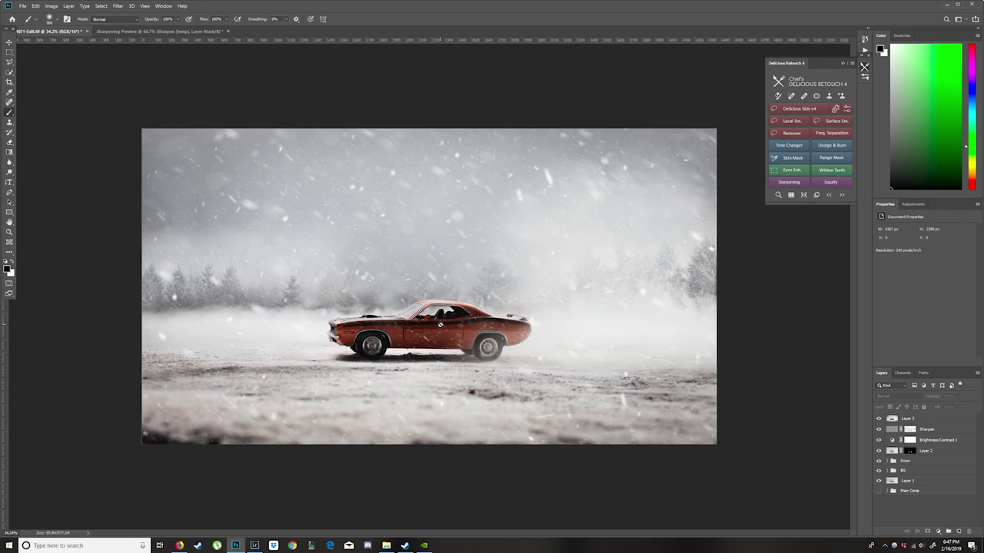
Add a dark blue Solid Color fill layer above all other layers
{"action": "left_click", "coordinate": [943, 531]}
{"action": "left_click", "coordinate": [933, 399]}
{"action": "left_click", "coordinate": [771, 265]}
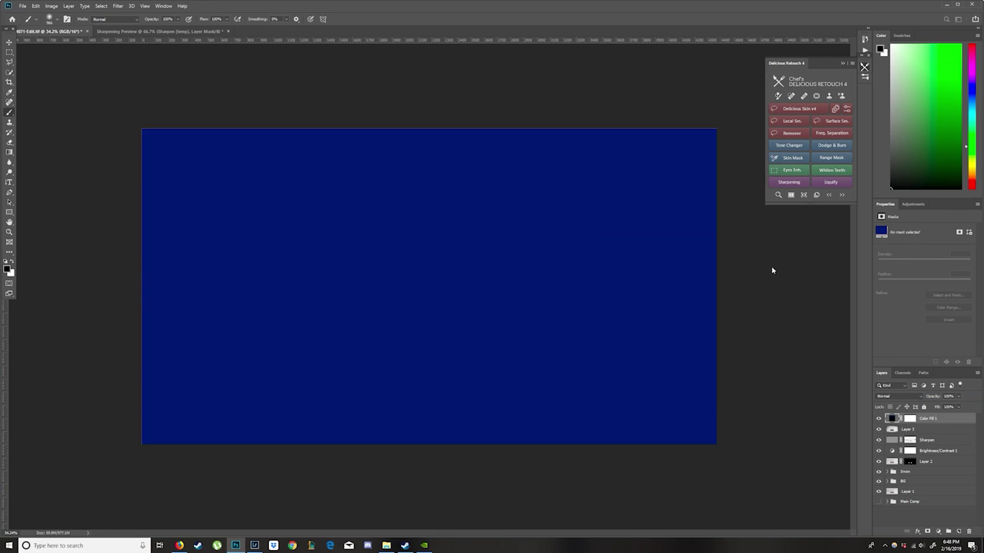
Try filling the blue fill layer's mask with the image using Apply Image
{"action": "left_click", "coordinate": [47, 6]}
{"action": "left_click", "coordinate": [68, 119]}
{"action": "left_click", "coordinate": [326, 221]}
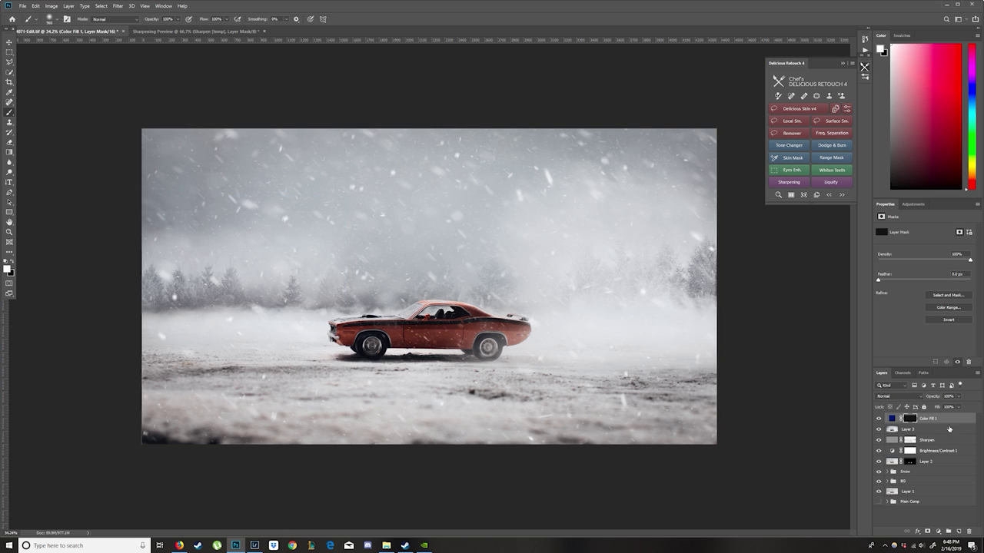
Set the blue fill layer's blending mode to Color and select its layer mask
{"action": "left_click", "coordinate": [913, 398]}
{"action": "left_click", "coordinate": [891, 524]}
{"action": "left_click", "coordinate": [892, 419]}
{"action": "left_click", "coordinate": [910, 418]}
Turn the blue fill layer's mask white and fill it with the image using Apply Image
{"action": "left_click", "coordinate": [51, 6]}
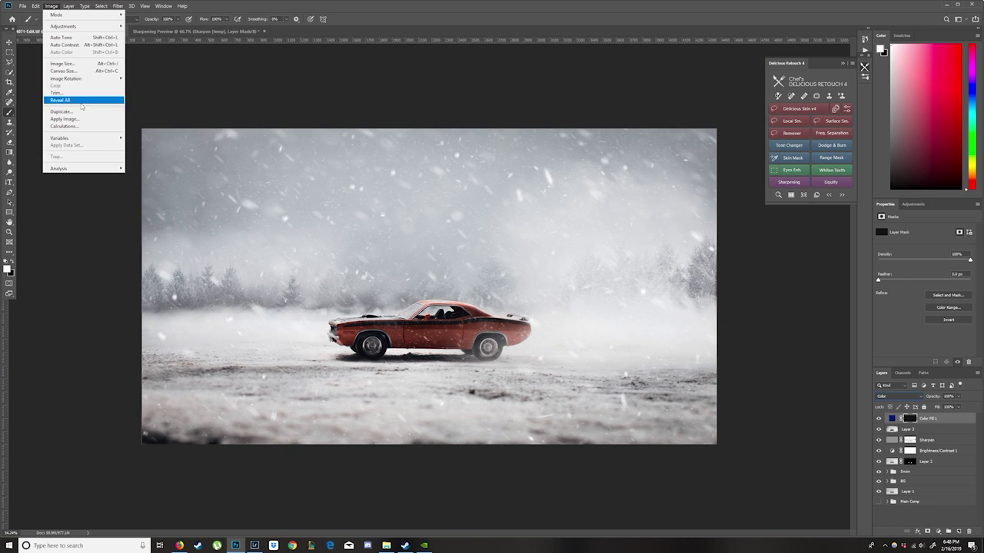
{"action": "left_click", "coordinate": [69, 119]}
{"action": "left_click", "coordinate": [323, 219]}
{"action": "key", "text": "ctrl+i"}
{"action": "left_click", "coordinate": [51, 6]}
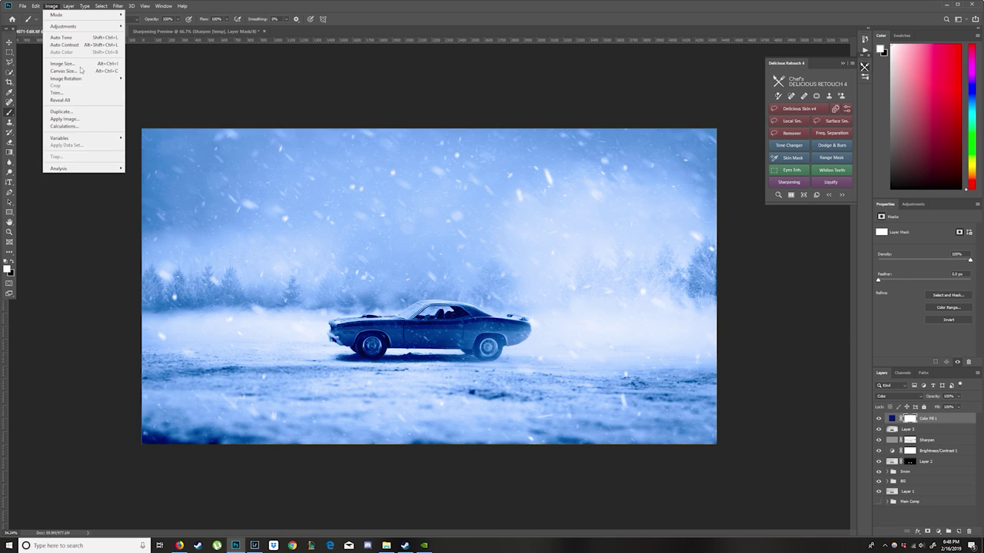
{"action": "left_click", "coordinate": [69, 119]}
{"action": "left_click", "coordinate": [324, 220]}
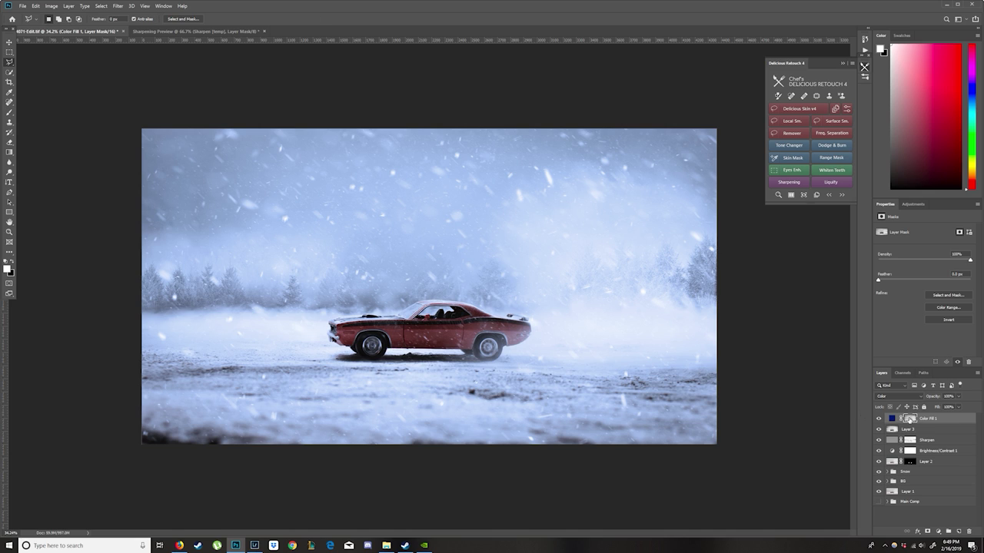
Adjust the fill mask with Levels (midtones 0.44, white input 55) and lower the fill layer's opacity to 38%
{"action": "key", "text": "ctrl+l"}
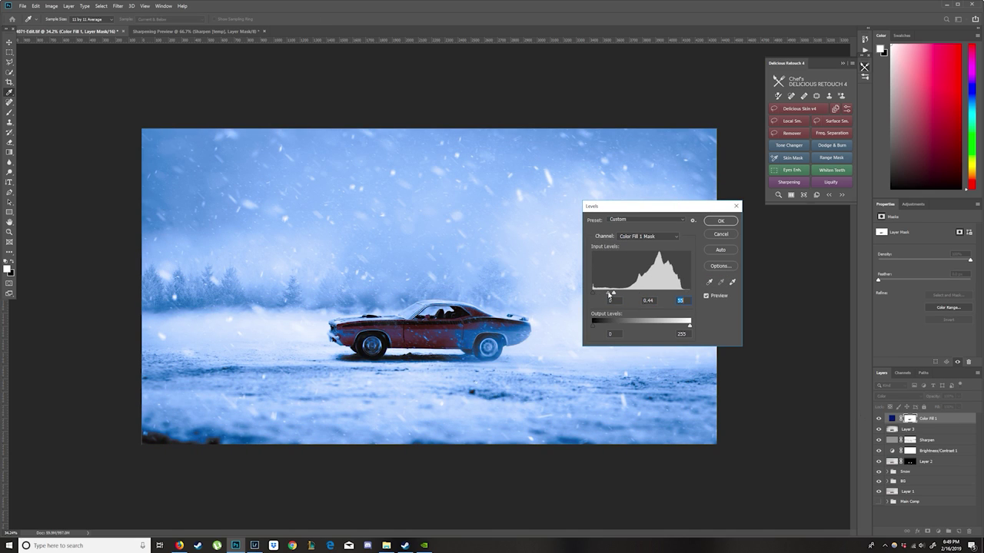
{"action": "left_click", "coordinate": [722, 221]}
{"action": "left_click_drag", "start_coordinate": [931, 397], "coordinate": [911, 395]}
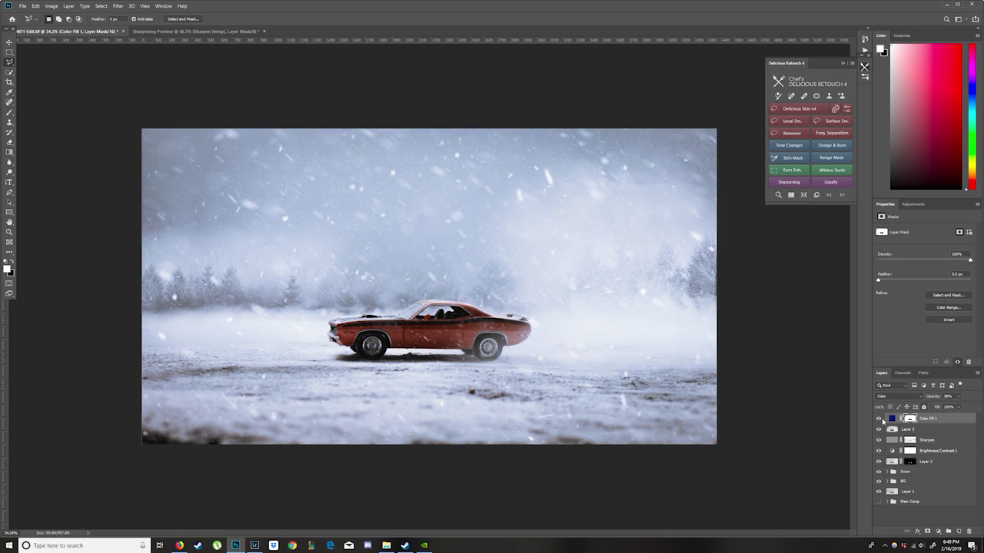
Switch to Lightroom and open the edited TIFF of the car composite in Color Efex Pro 4
{"action": "left_click", "coordinate": [254, 545]}
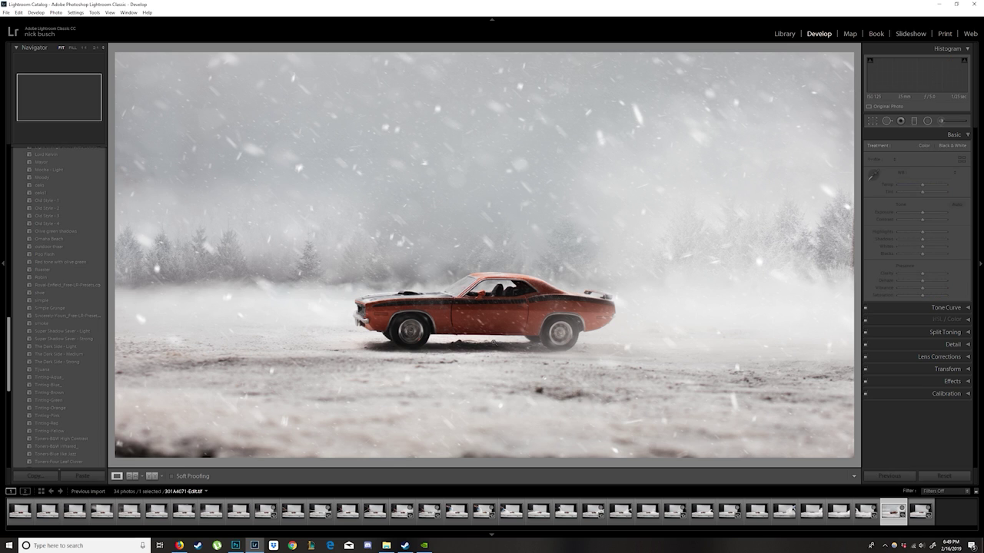
{"action": "right_click", "coordinate": [887, 523]}
{"action": "mouse_move", "coordinate": [958, 348]}
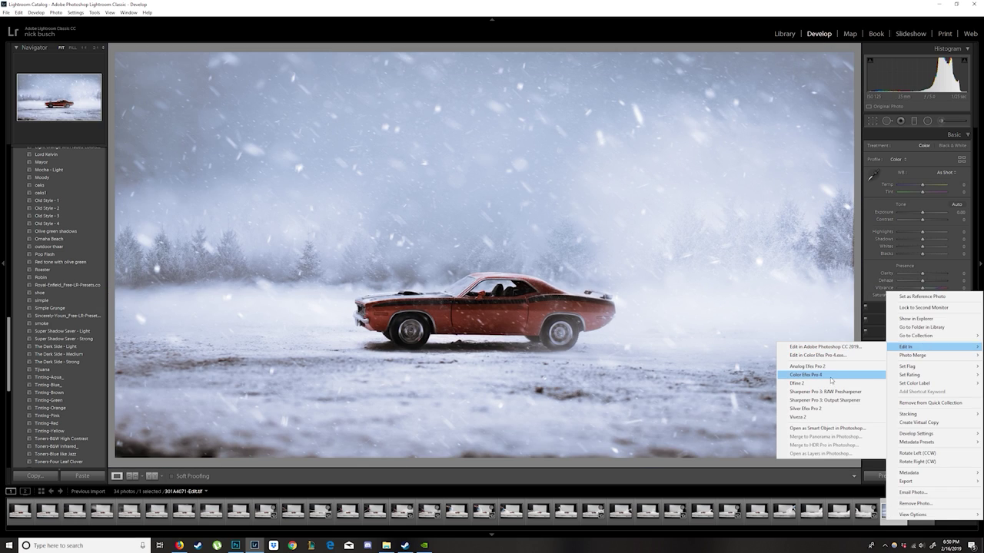
{"action": "left_click", "coordinate": [831, 376]}
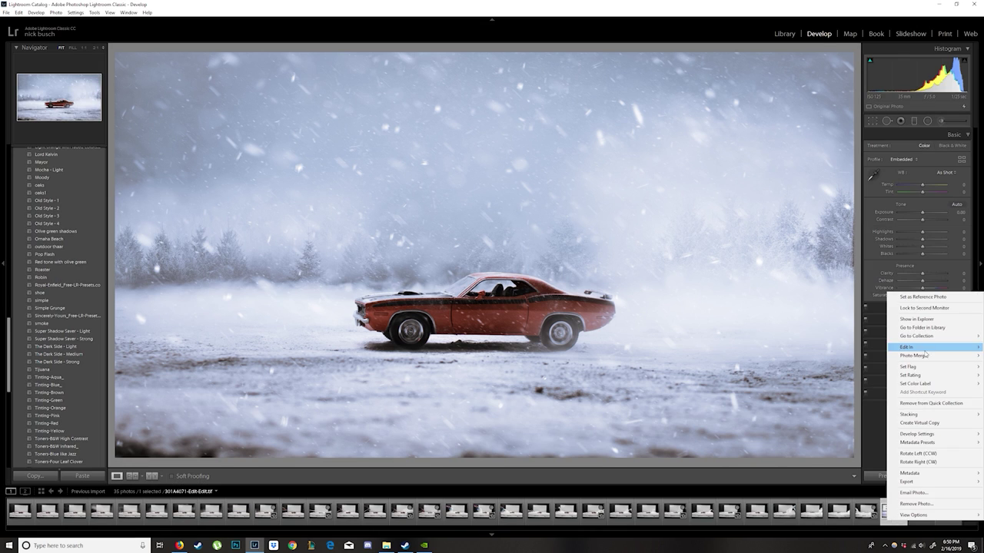
{"action": "left_click", "coordinate": [904, 345]}
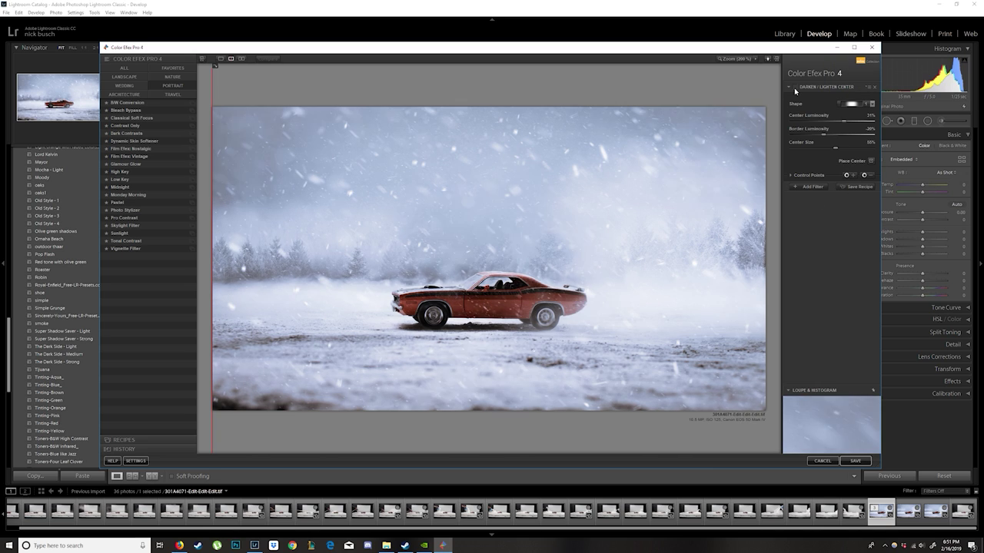
Add a Glamour Glow filter on top of Darken/Lighten Center and set its opacity to 34%
{"action": "left_click", "coordinate": [811, 187]}
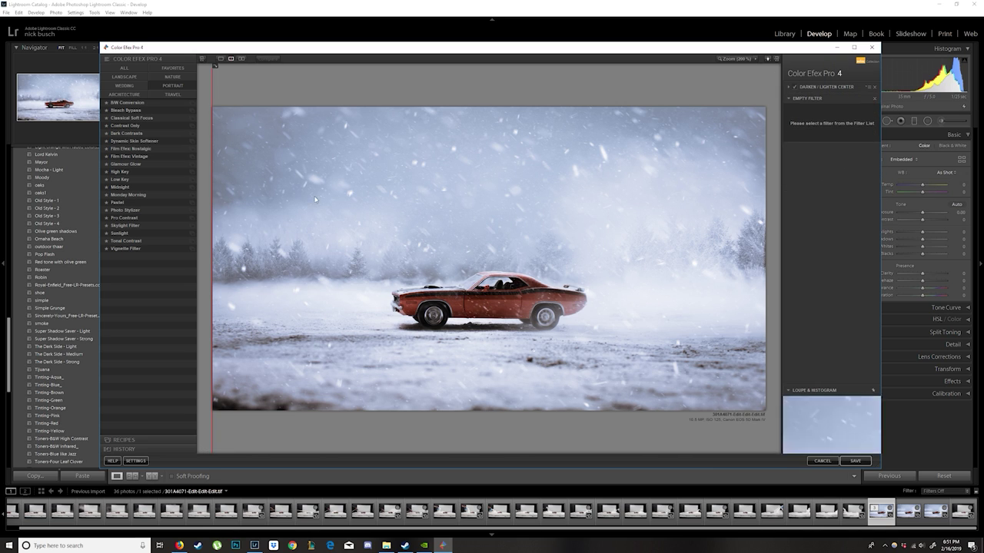
{"action": "left_click", "coordinate": [126, 164]}
{"action": "left_click", "coordinate": [790, 176]}
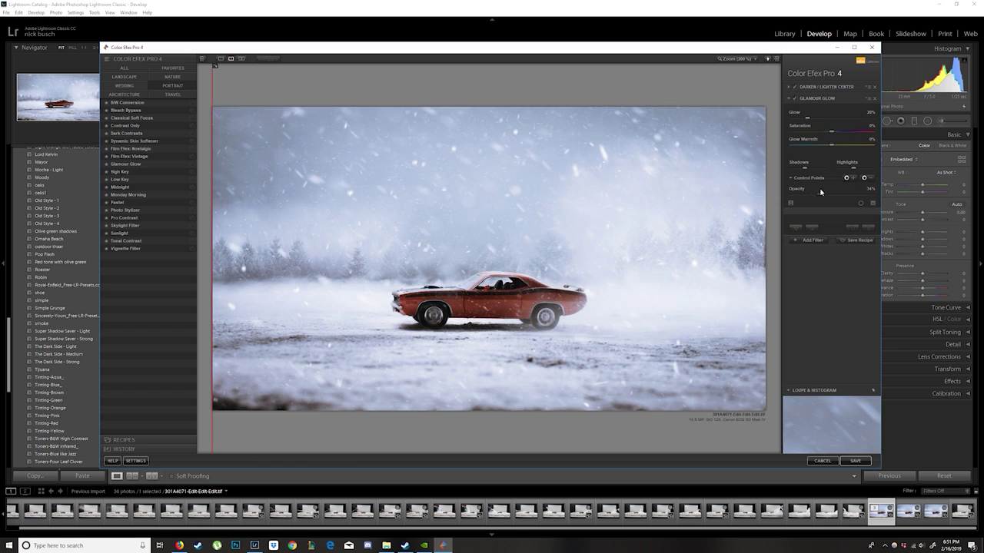
Add a High Key filter at strongly reduced opacity and a Low Key filter at 20% opacity
{"action": "left_click", "coordinate": [811, 239]}
{"action": "left_click", "coordinate": [119, 172]}
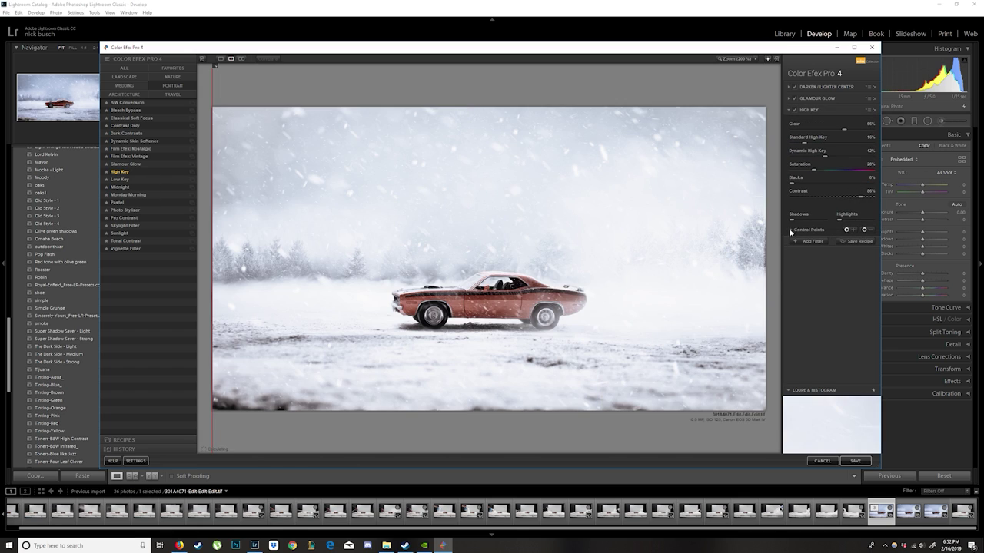
{"action": "left_click", "coordinate": [790, 230]}
{"action": "left_click_drag", "start_coordinate": [873, 245], "coordinate": [792, 246]}
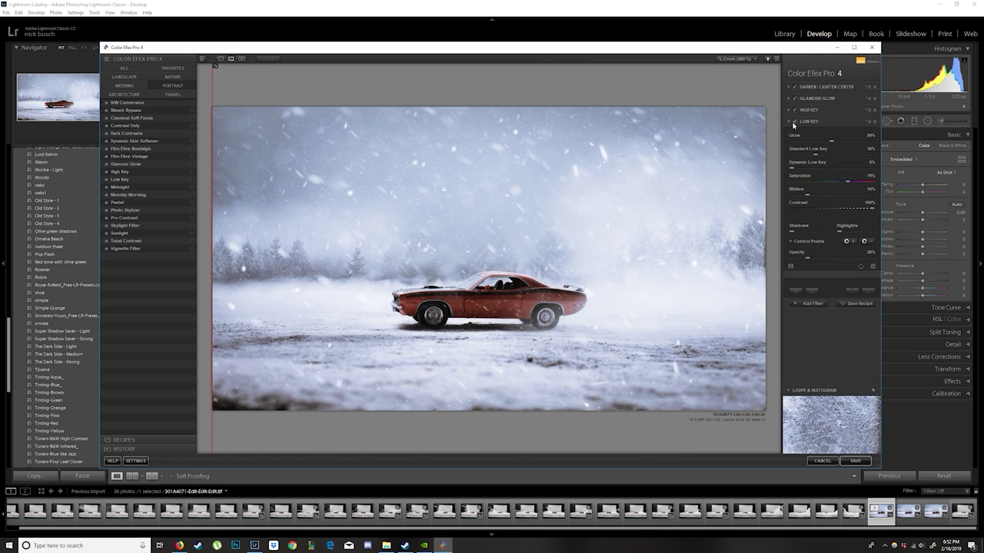
Add a Tonal Contrast filter, compare contrast types, keep Standard, and reduce the filter's opacity
{"action": "left_click", "coordinate": [814, 306]}
{"action": "left_click", "coordinate": [126, 242]}
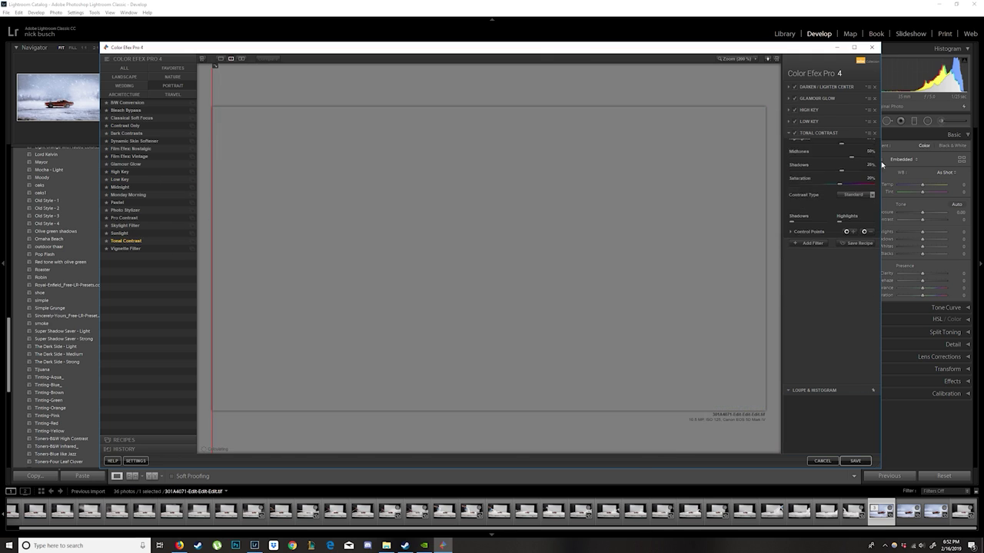
{"action": "left_click", "coordinate": [855, 203]}
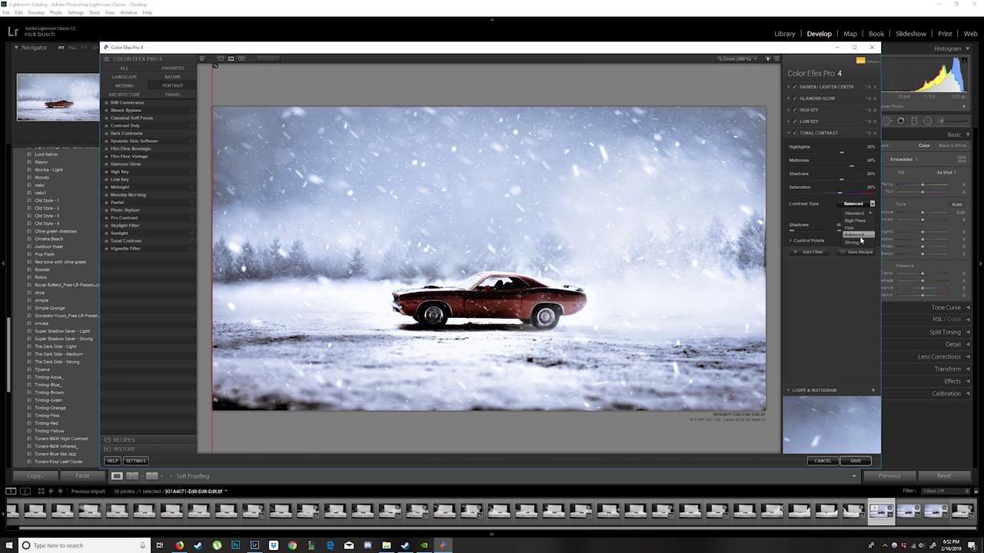
{"action": "left_click_drag", "start_coordinate": [843, 250], "coordinate": [809, 256]}
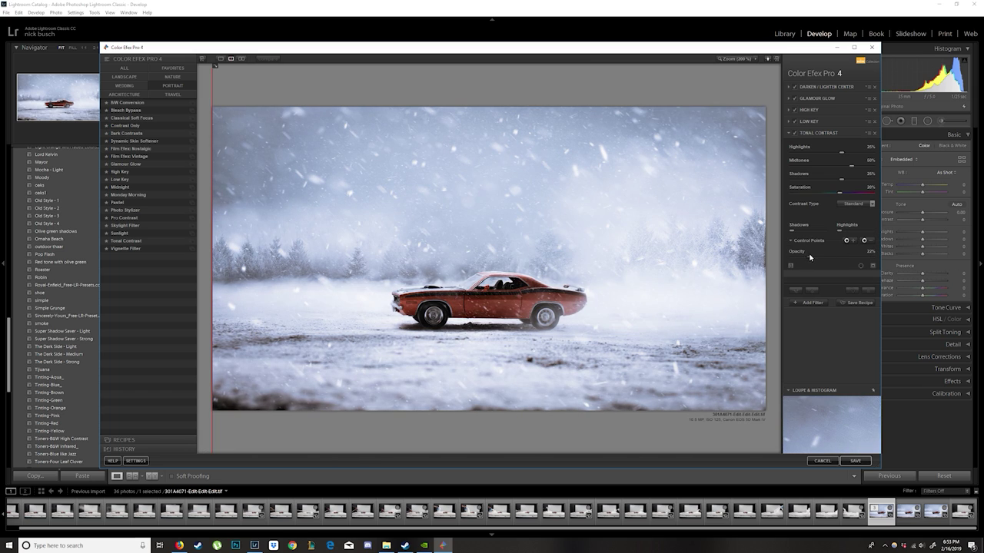
Place a Tonal Contrast control point in the haze behind the car, adjust the opacity, and save the filtered image
{"action": "left_click", "coordinate": [863, 241]}
{"action": "left_click", "coordinate": [712, 271]}
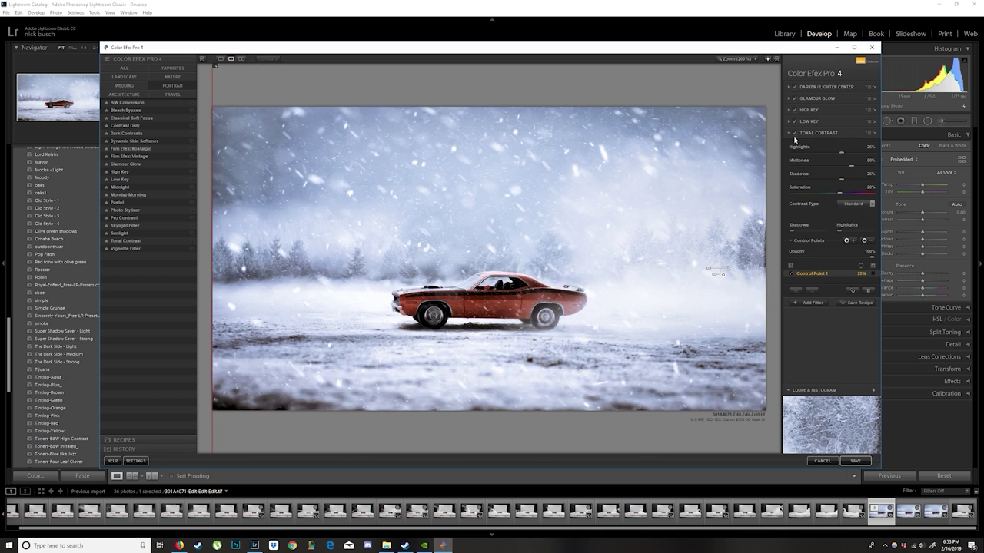
{"action": "left_click", "coordinate": [857, 259]}
{"action": "left_click_drag", "start_coordinate": [830, 257], "coordinate": [813, 279]}
{"action": "left_click", "coordinate": [855, 461]}
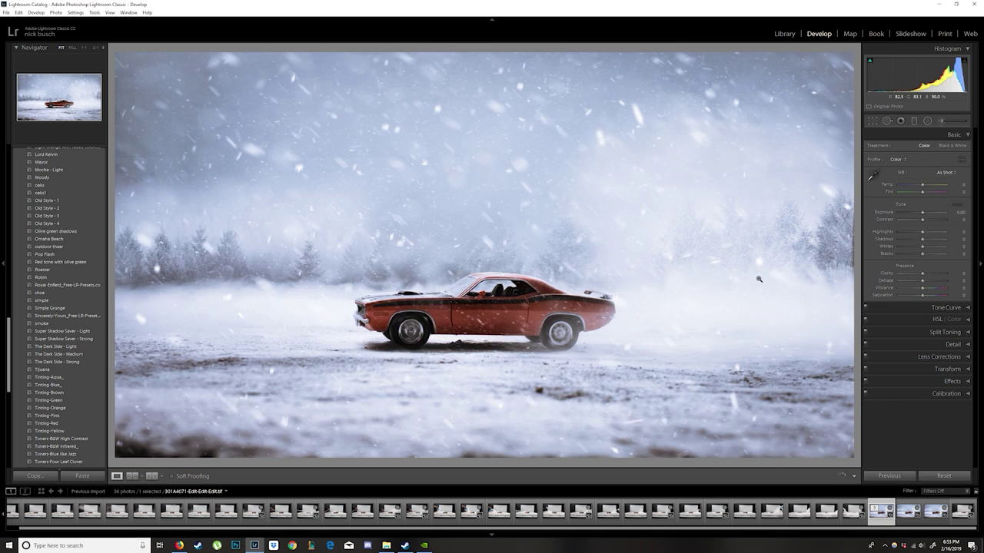
Open the filtered car photo from Lightroom in Analog Efex Pro 2
{"action": "right_click", "coordinate": [874, 520]}
{"action": "mouse_move", "coordinate": [895, 347]}
{"action": "left_click", "coordinate": [815, 367]}
{"action": "left_click", "coordinate": [695, 500]}
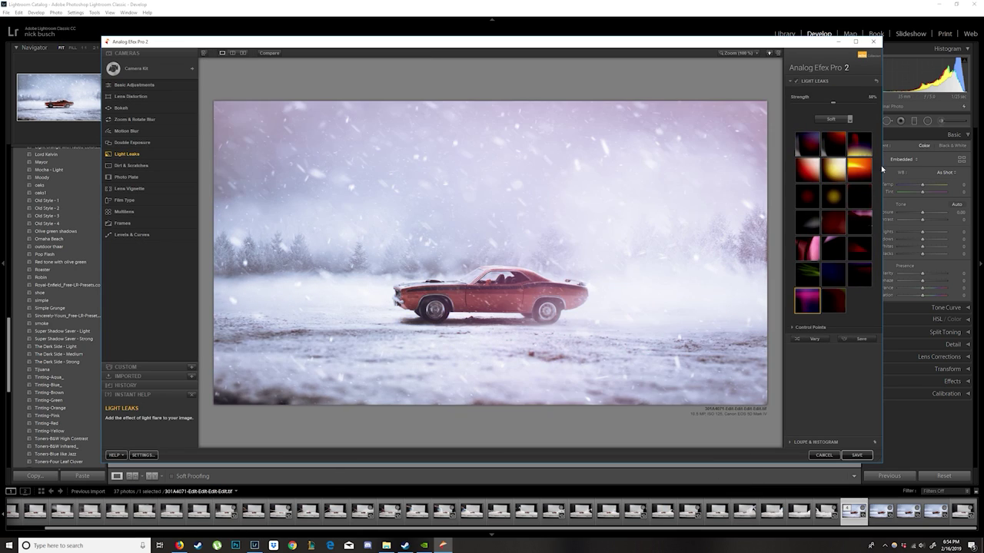
Apply a blue Crisp light leak at about 66% strength and compare the image with and without it
{"action": "left_click", "coordinate": [833, 119]}
{"action": "left_click", "coordinate": [832, 129]}
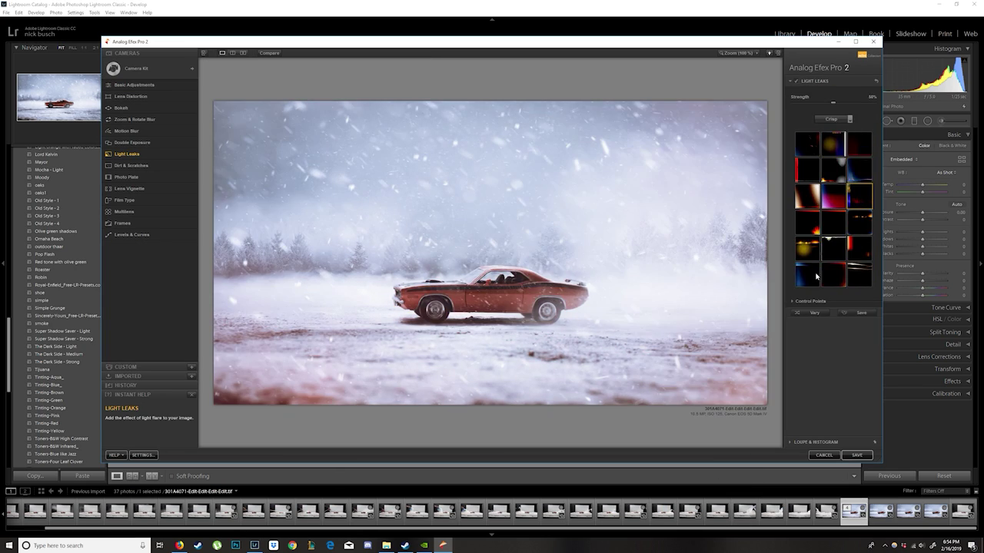
{"action": "mouse_move", "coordinate": [833, 103]}
{"action": "left_mouse_down"}
{"action": "mouse_move", "coordinate": [763, 93]}
{"action": "mouse_move", "coordinate": [872, 103]}
{"action": "mouse_move", "coordinate": [845, 103]}
{"action": "left_mouse_up"}
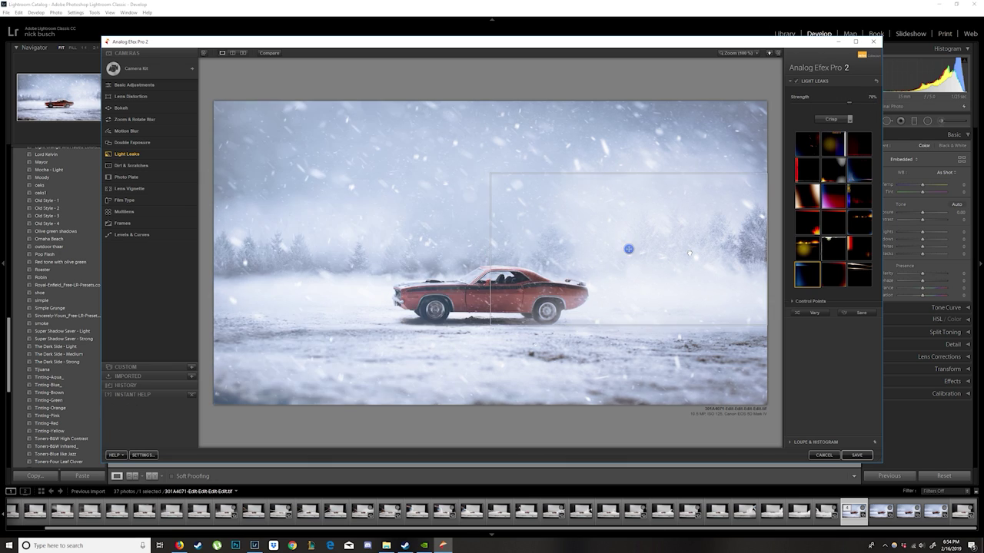
{"action": "left_click", "coordinate": [797, 81]}
{"action": "left_click", "coordinate": [796, 81]}
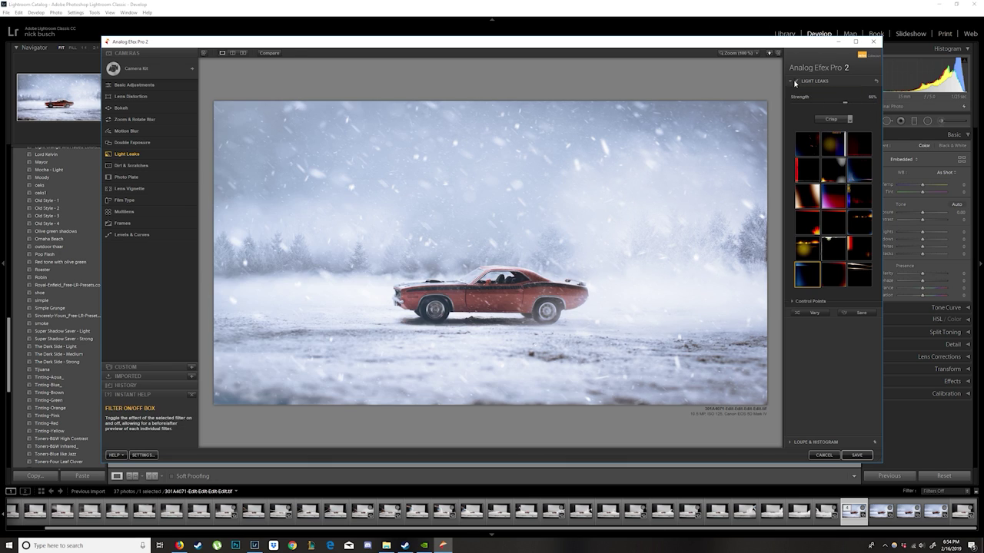
Add a Motion Blur filter with its strength reduced to under 10% and center the sharp area over the car
{"action": "left_click", "coordinate": [189, 133]}
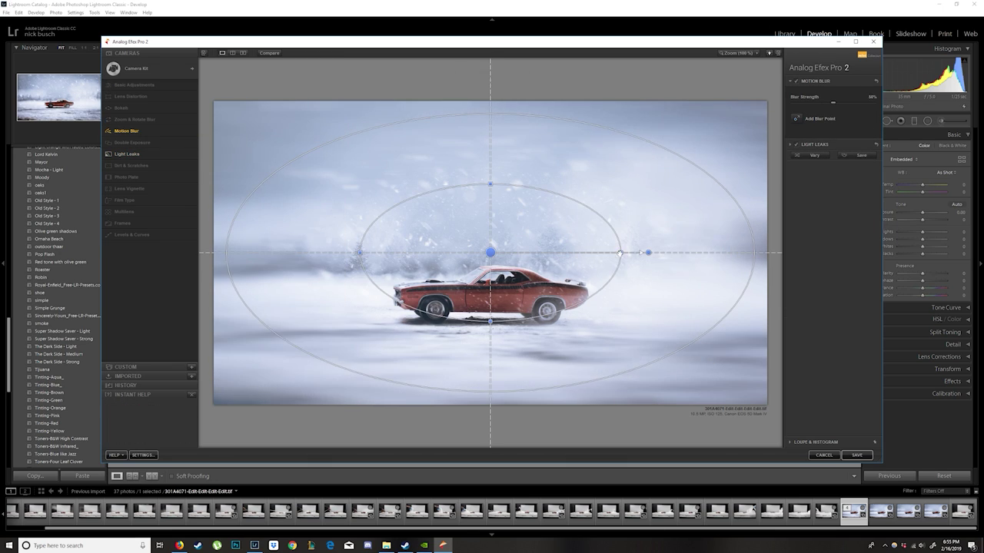
{"action": "left_click_drag", "start_coordinate": [527, 321], "coordinate": [528, 364]}
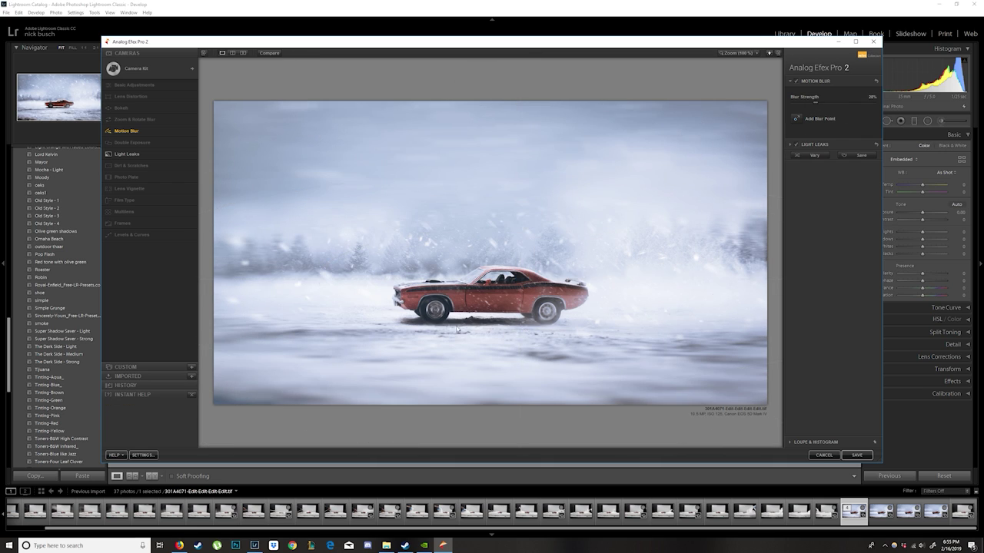
{"action": "mouse_move", "coordinate": [815, 103]}
{"action": "left_mouse_down"}
{"action": "mouse_move", "coordinate": [799, 101]}
{"action": "mouse_move", "coordinate": [812, 100]}
{"action": "left_mouse_up"}
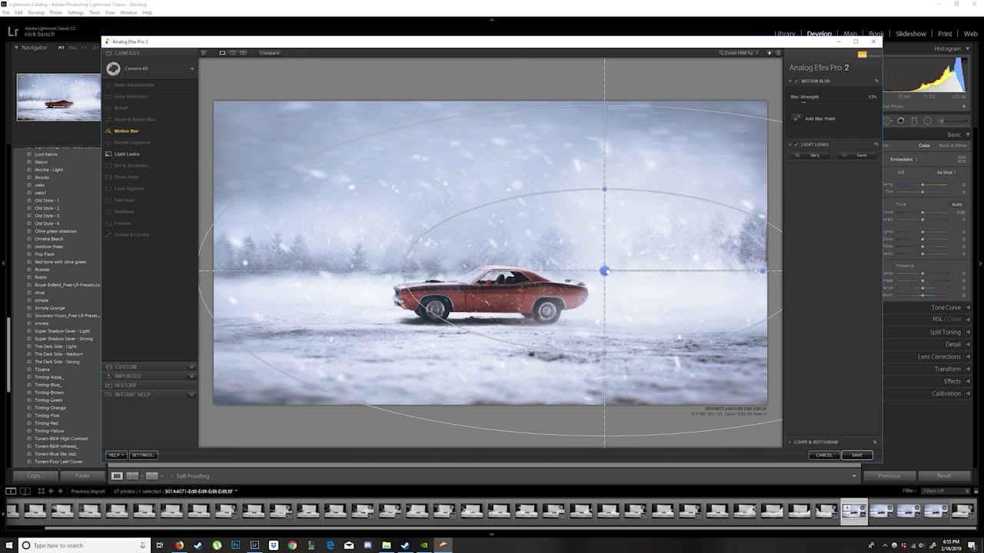
{"action": "left_click", "coordinate": [797, 101]}
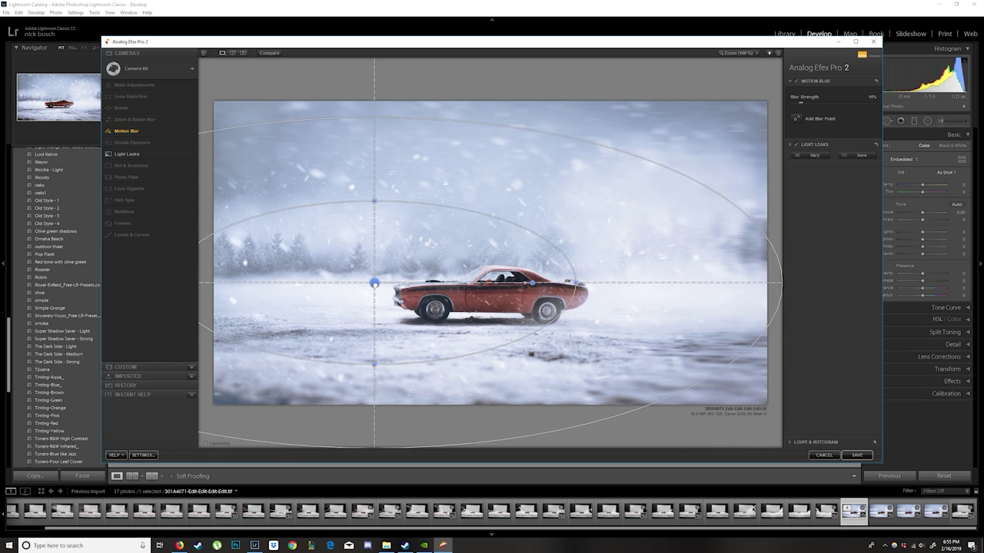
{"action": "left_click_drag", "start_coordinate": [466, 283], "coordinate": [509, 249]}
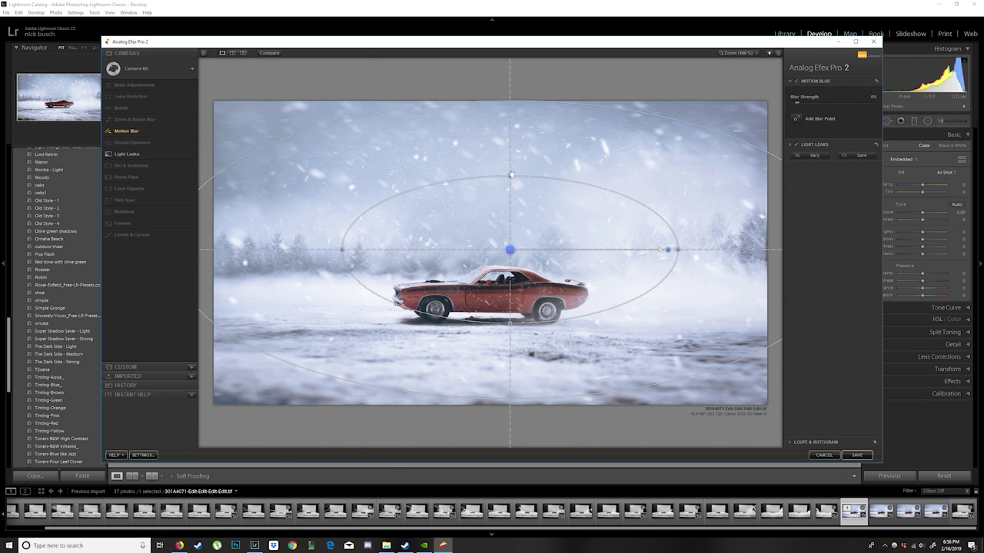
Add a Lens Vignette with a slight negative amount and save the filtered image back to Lightroom
{"action": "left_click", "coordinate": [187, 188]}
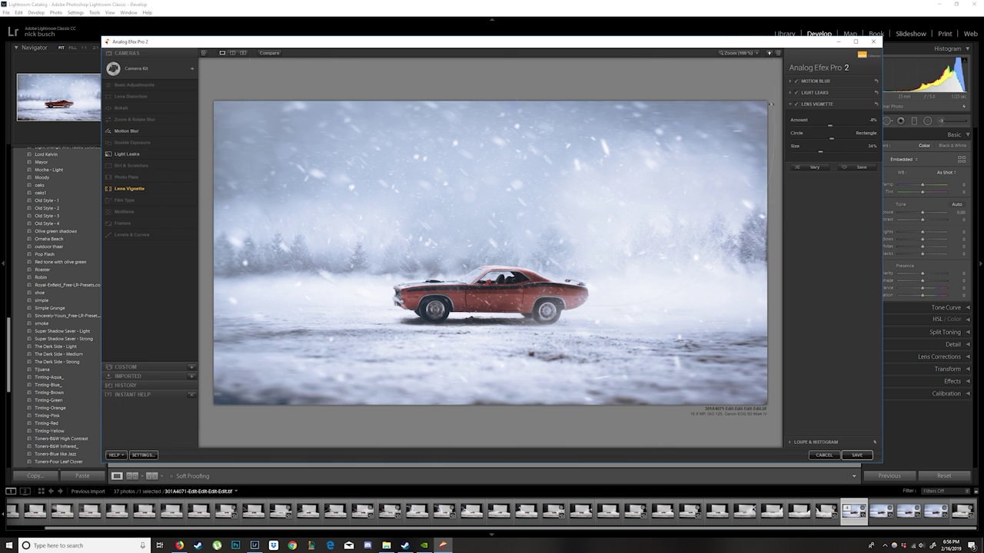
{"action": "left_click", "coordinate": [856, 455]}
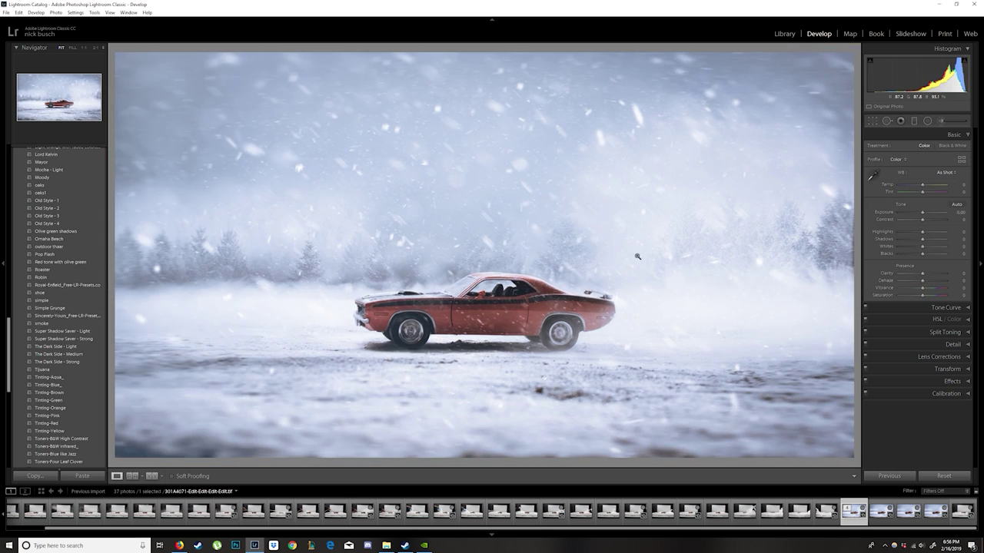
Crop the photo tighter around the car in two passes, trimming the sides and the sky above it
{"action": "left_click", "coordinate": [872, 121]}
{"action": "left_click_drag", "start_coordinate": [855, 255], "coordinate": [803, 255]}
{"action": "key", "text": "Return"}
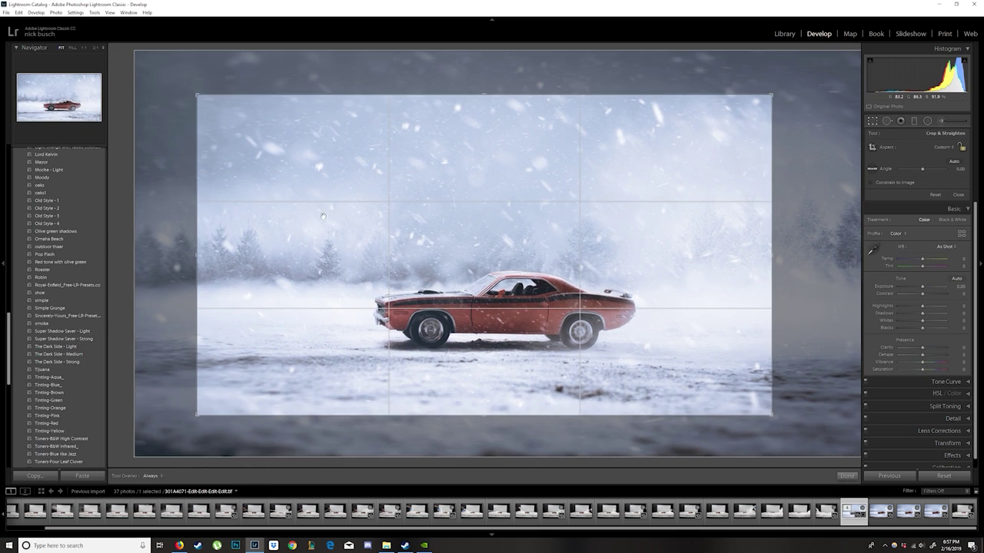
{"action": "key", "text": "r"}
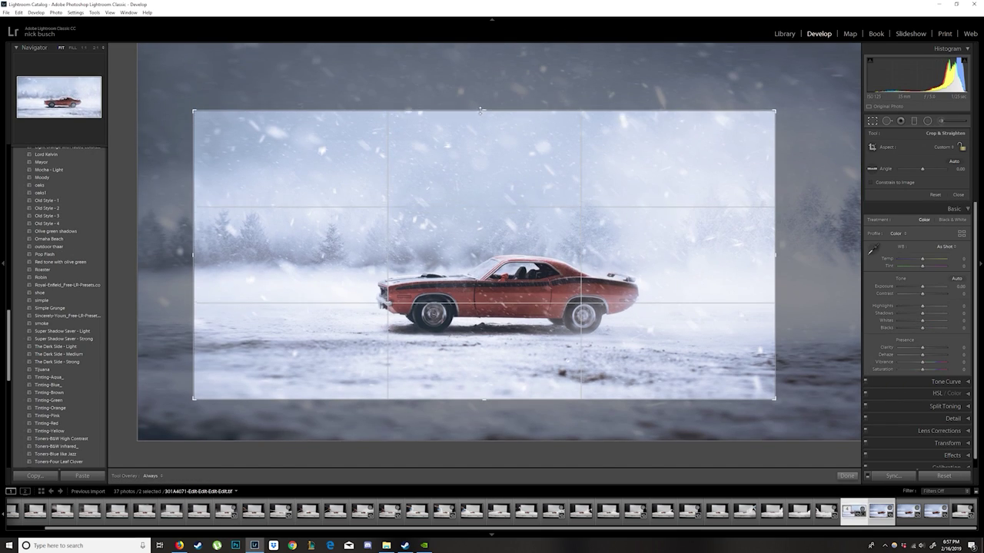
{"action": "key", "text": "Return"}
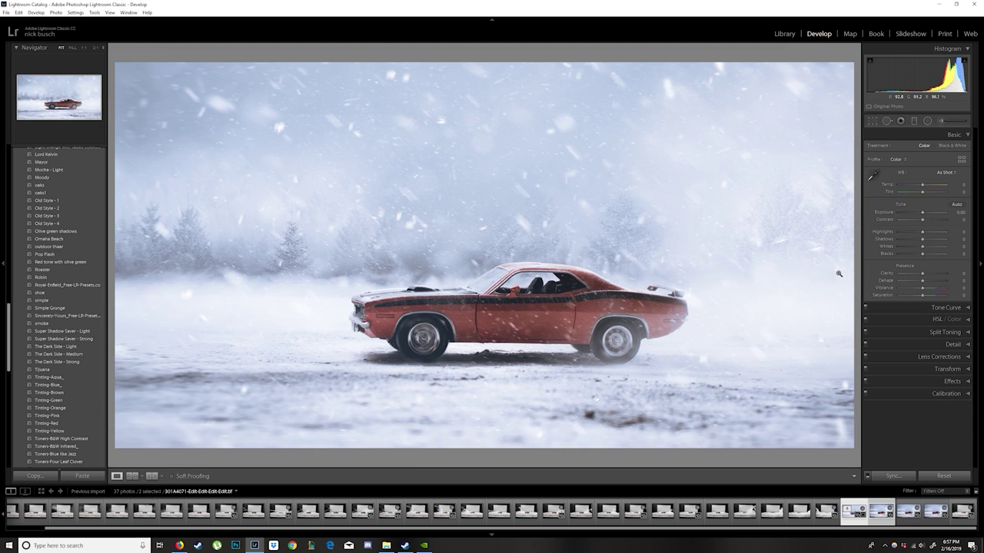
Fine-tune the cropped photo with a slight negative post-crop vignette, Clarity at -11 and raised Vibrance
{"action": "left_click", "coordinate": [953, 344]}
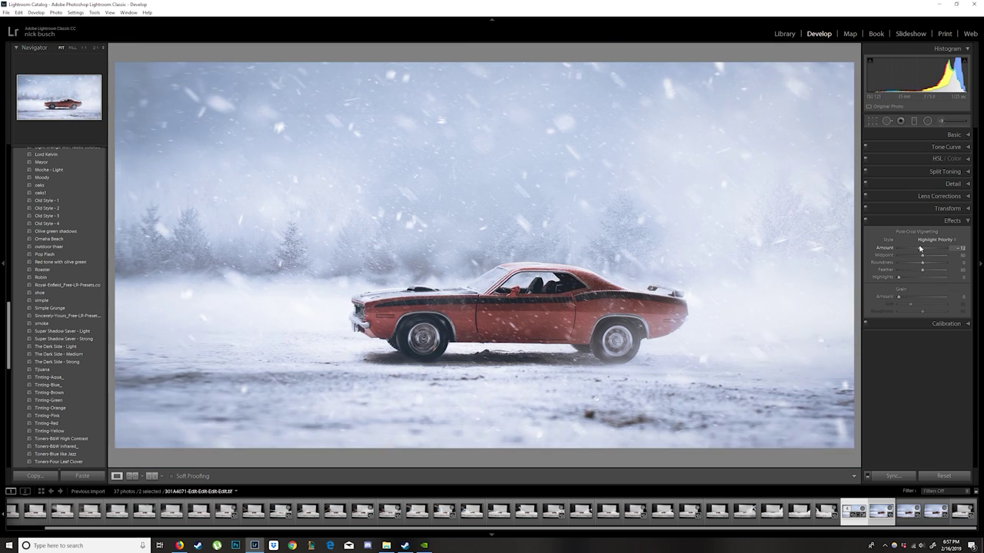
{"action": "left_click", "coordinate": [937, 158]}
{"action": "mouse_move", "coordinate": [923, 227]}
{"action": "left_mouse_down"}
{"action": "mouse_move", "coordinate": [911, 226]}
{"action": "mouse_move", "coordinate": [923, 227]}
{"action": "left_mouse_up"}
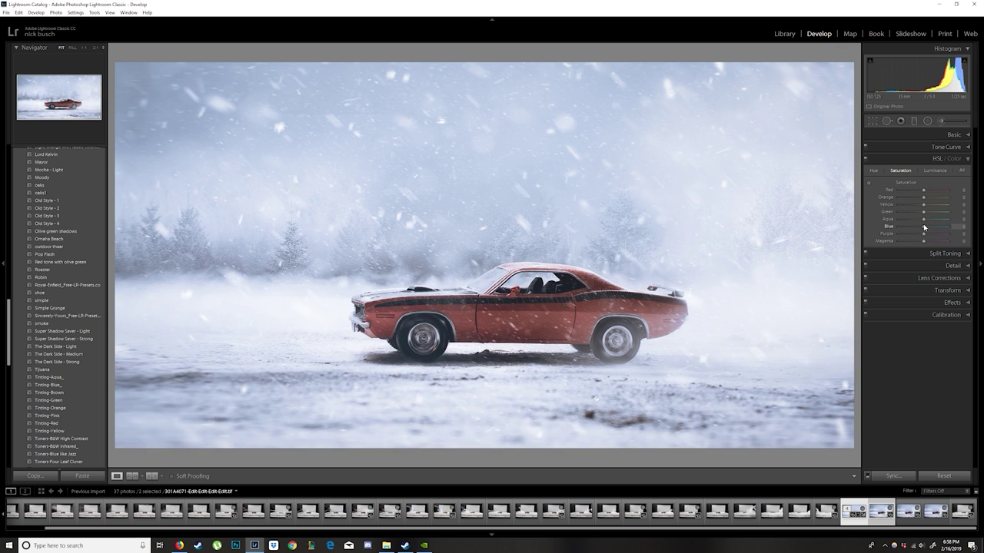
{"action": "left_click", "coordinate": [953, 135]}
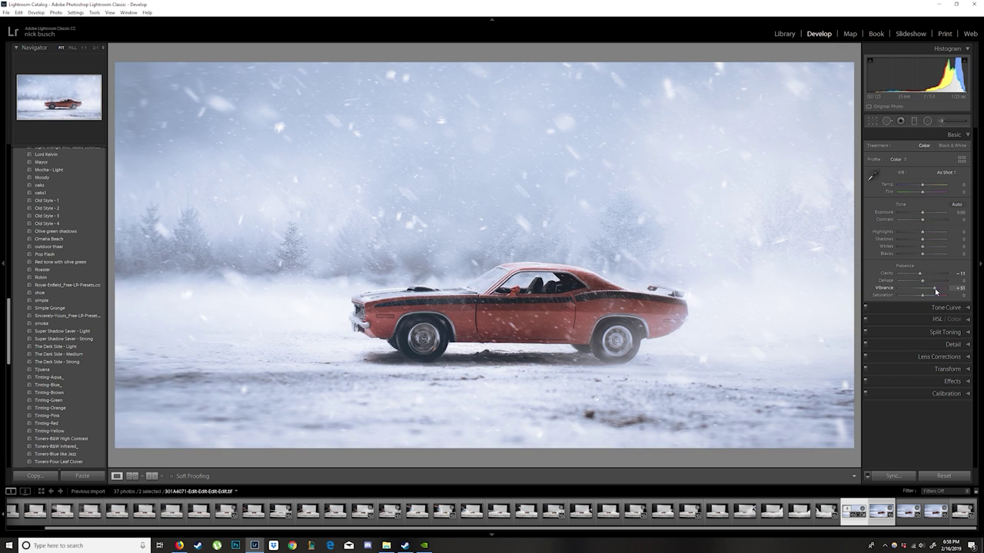